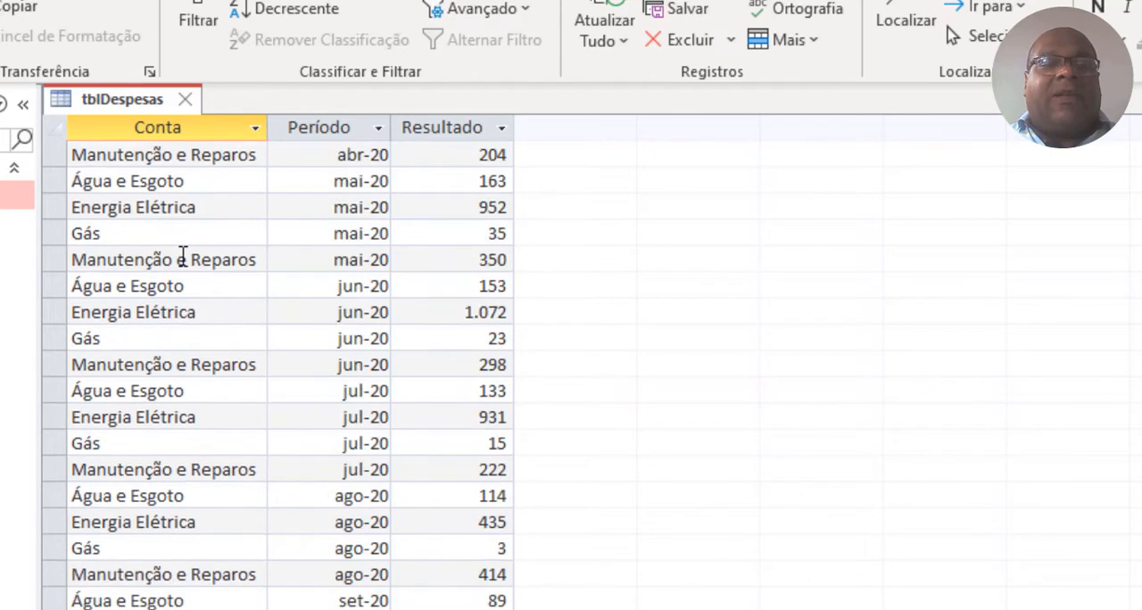
# Review the Conta, Período and Resultado records in tblDespesas from January to December 2020.
pyautogui.scroll(-7, 313, 265)
pyautogui.scroll(-4, 282, 469)
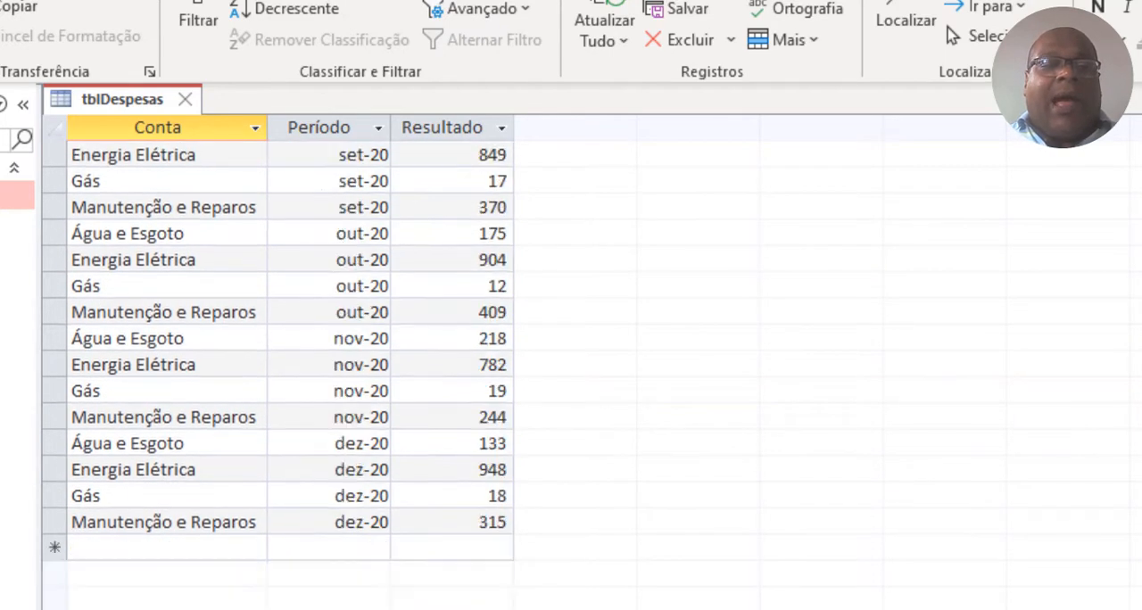
pyautogui.scroll(11, 294, 482)
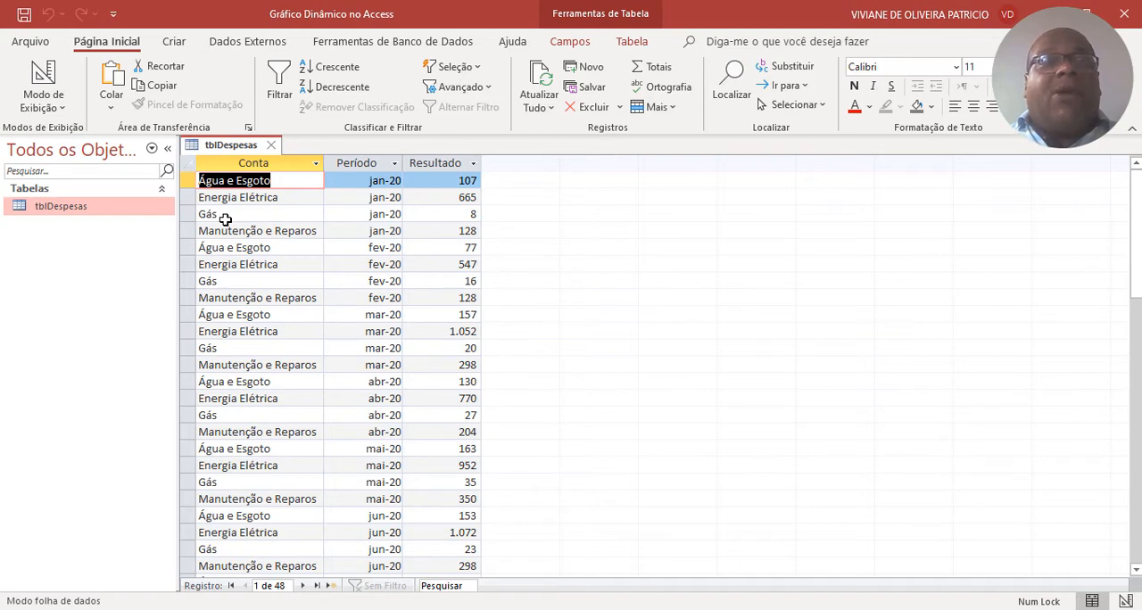
pyautogui.scroll(-13, 371, 261)
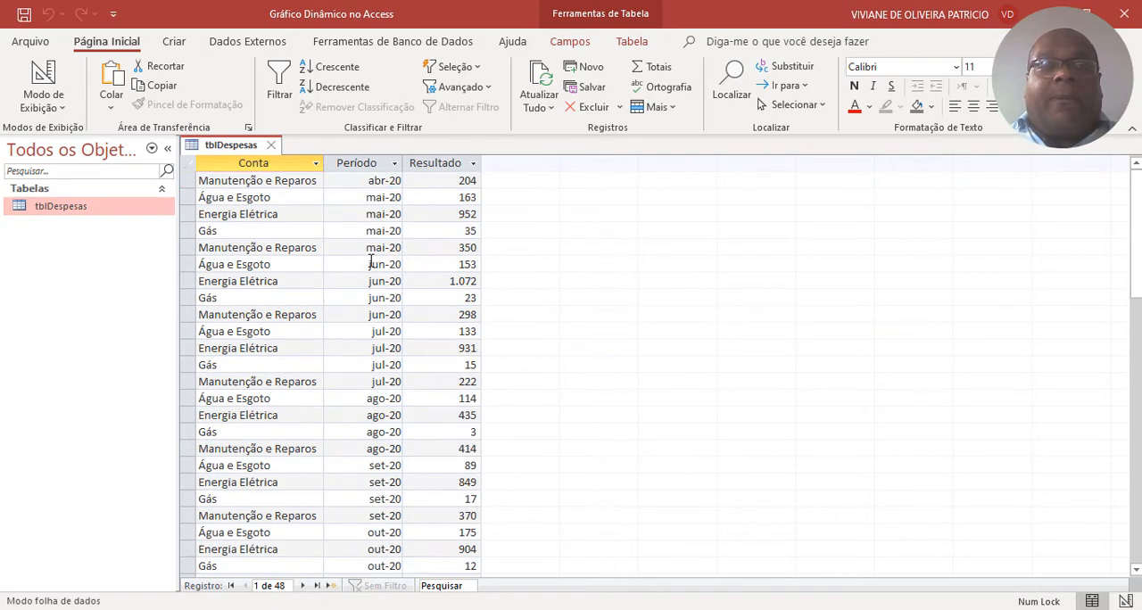
pyautogui.scroll(-13, 370, 261)
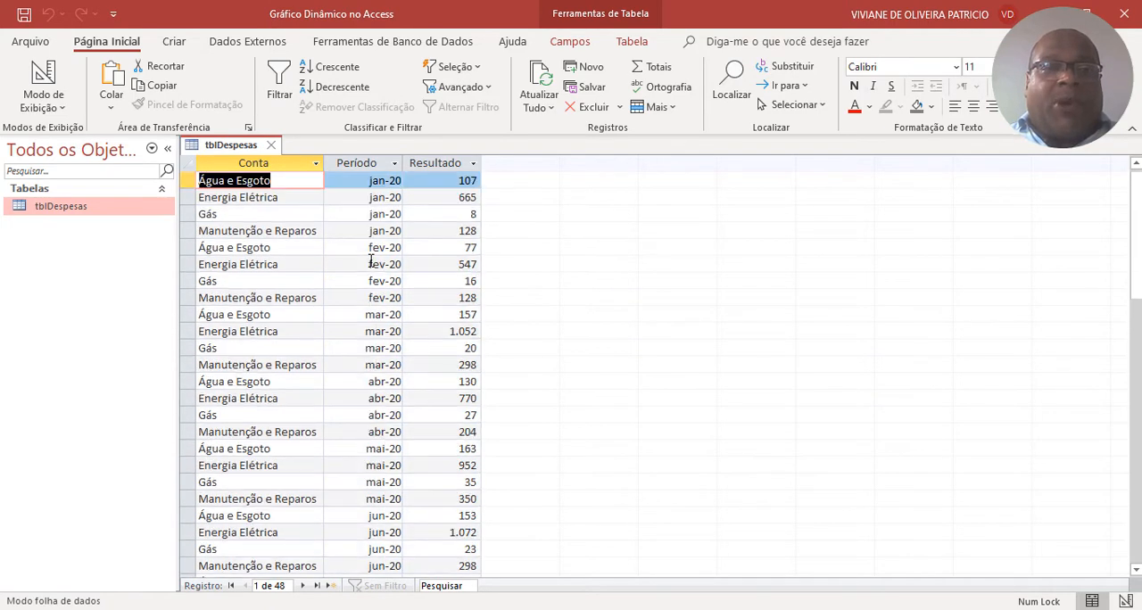
pyautogui.click(378, 198)
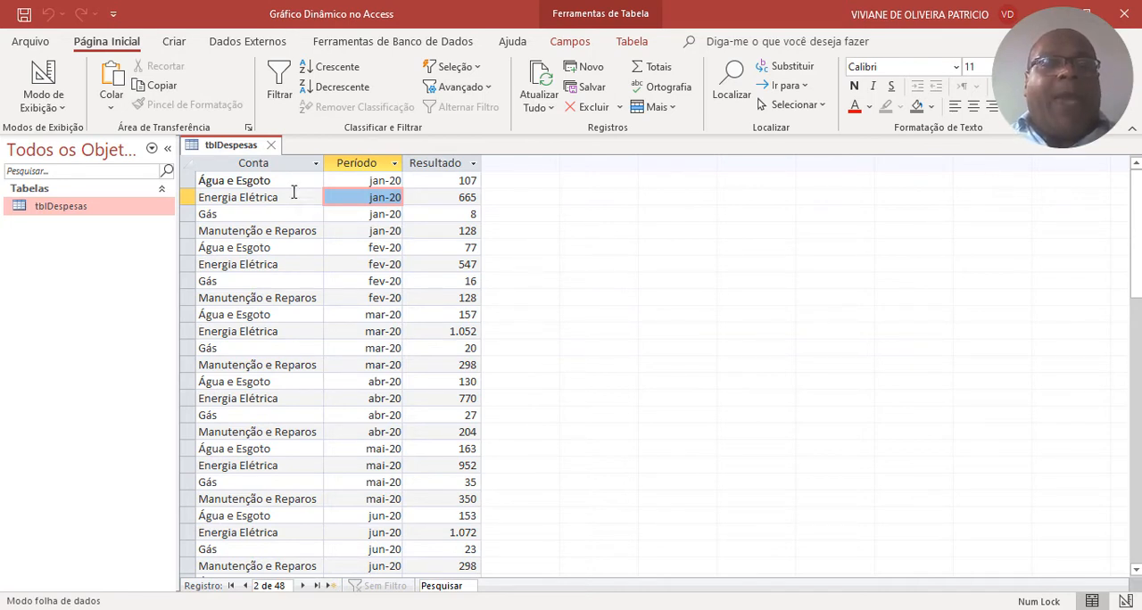
# Save and close tblDespesas, and start a new query in design view with tblDespesas as its source.
pyautogui.click(27, 15)
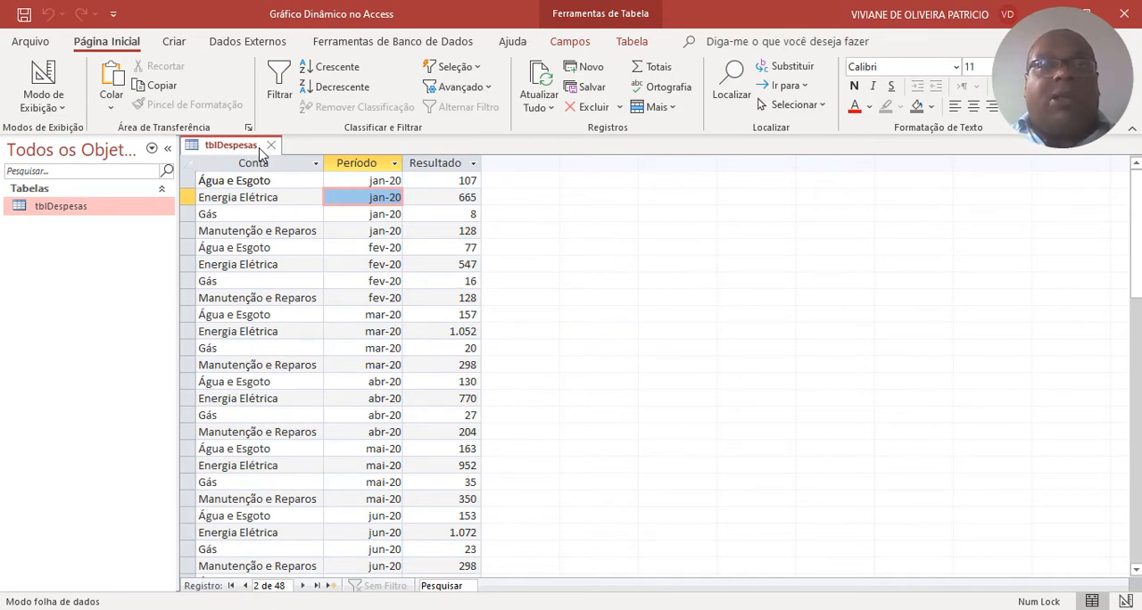
pyautogui.click(270, 144)
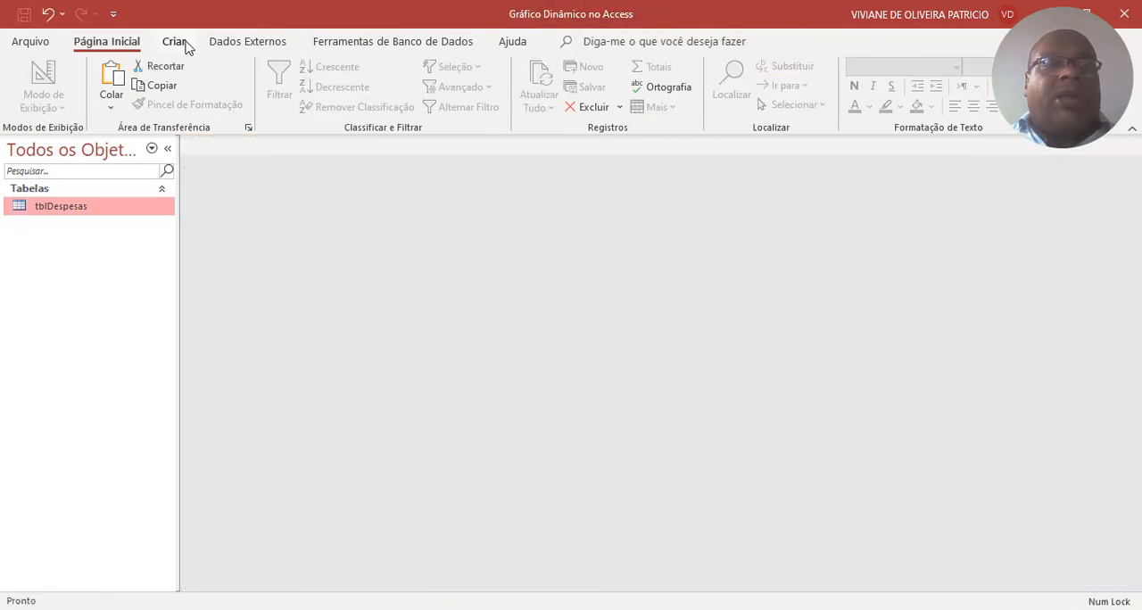
pyautogui.click(176, 42)
pyautogui.click(327, 94)
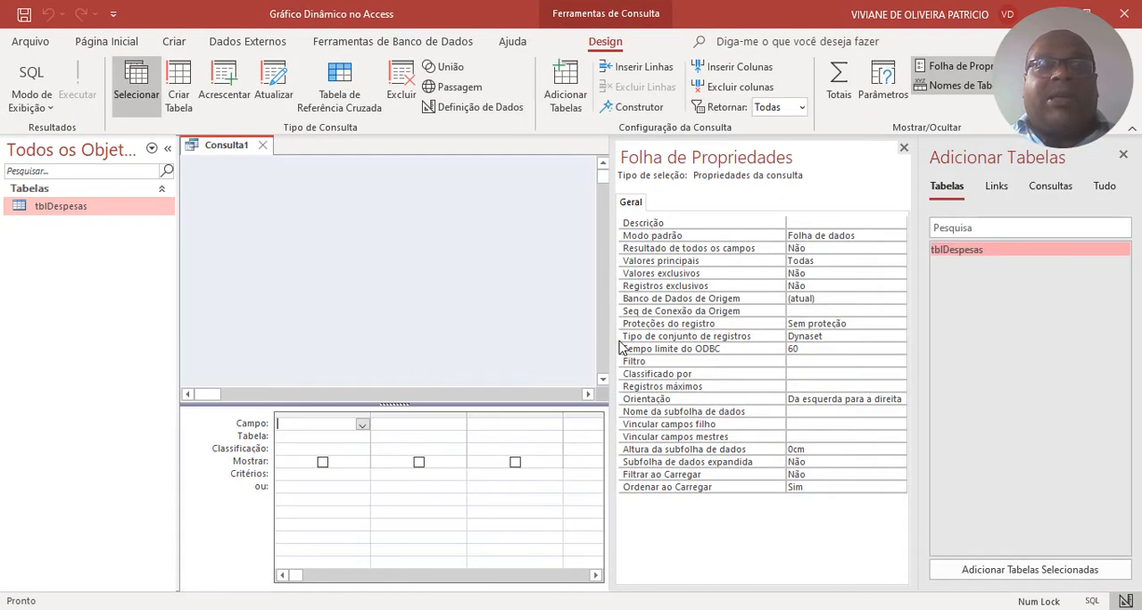
pyautogui.moveTo(53, 207); pyautogui.dragTo(297, 207)
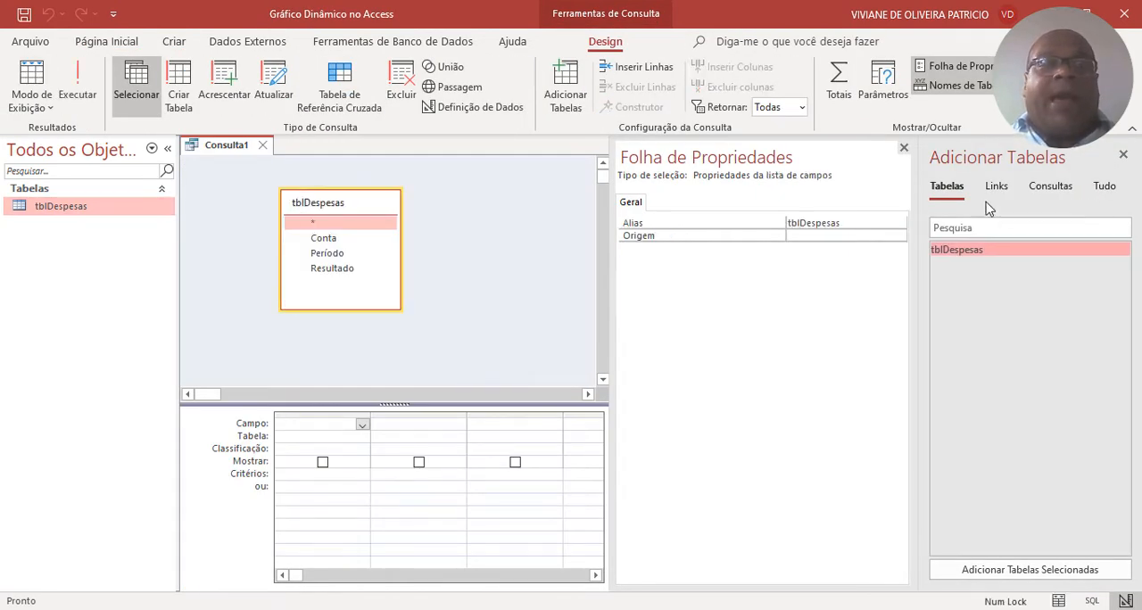
pyautogui.click(904, 149)
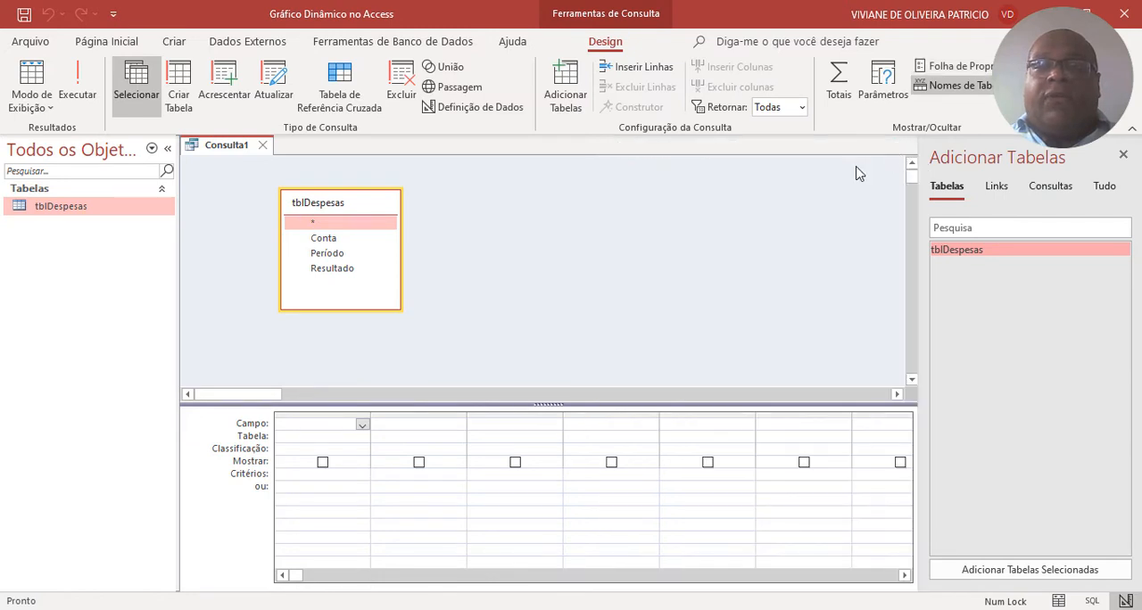
# Add the Conta, Período and Resultado fields of tblDespesas to the query grid.
pyautogui.doubleClick(348, 239)
pyautogui.doubleClick(332, 253)
pyautogui.doubleClick(333, 270)
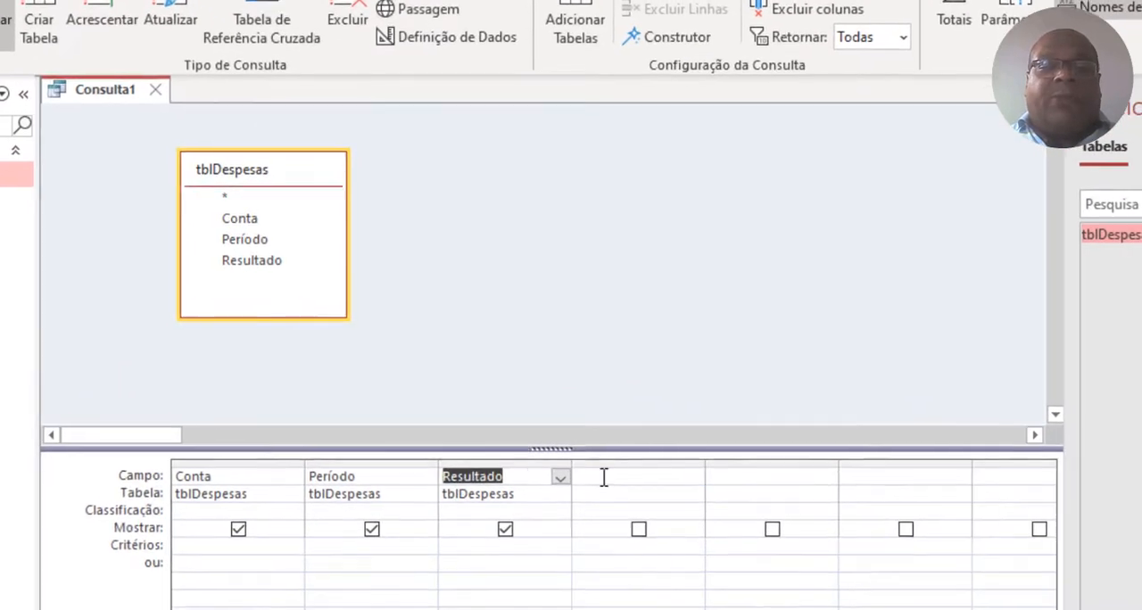
# Enter a calculated column named Mês in the next empty query column, applying the Mês function to the Período field.
pyautogui.click(586, 426)
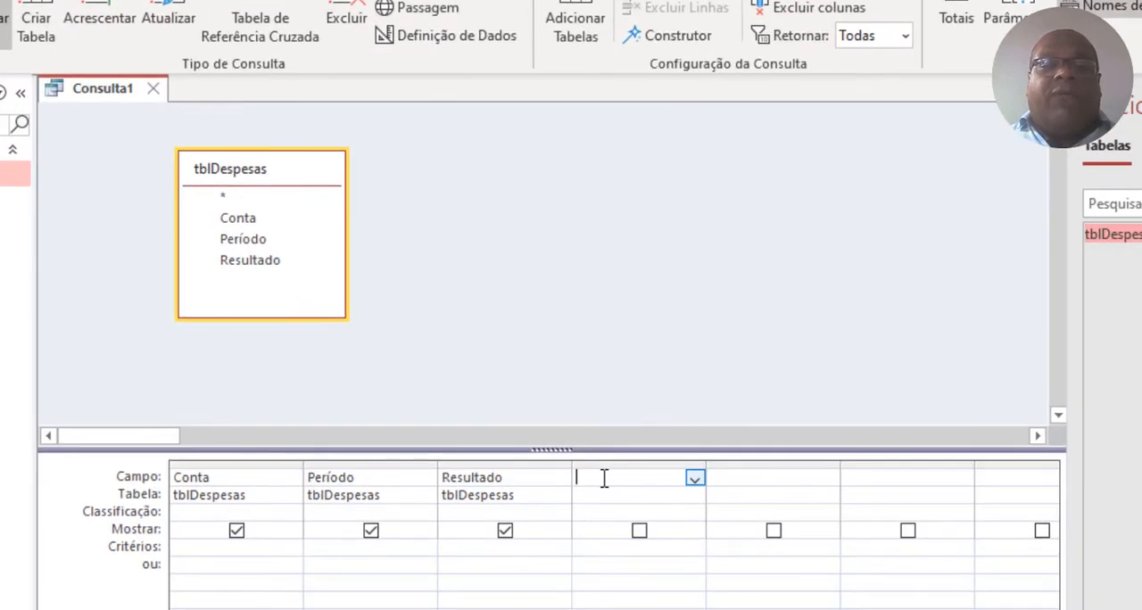
pyautogui.write('Mês')
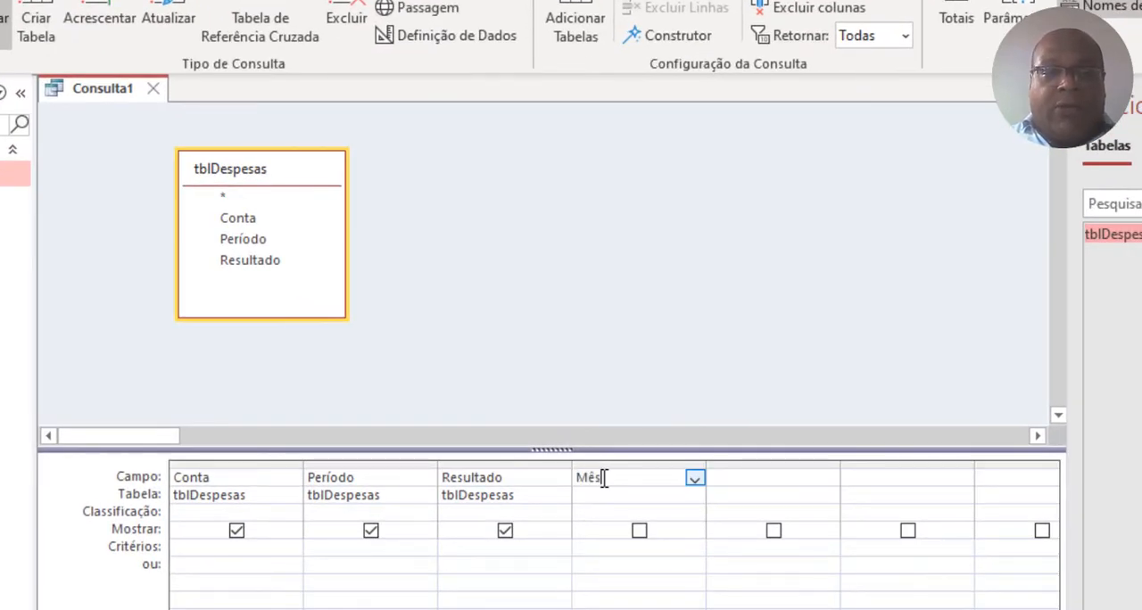
pyautogui.write(':Mês')
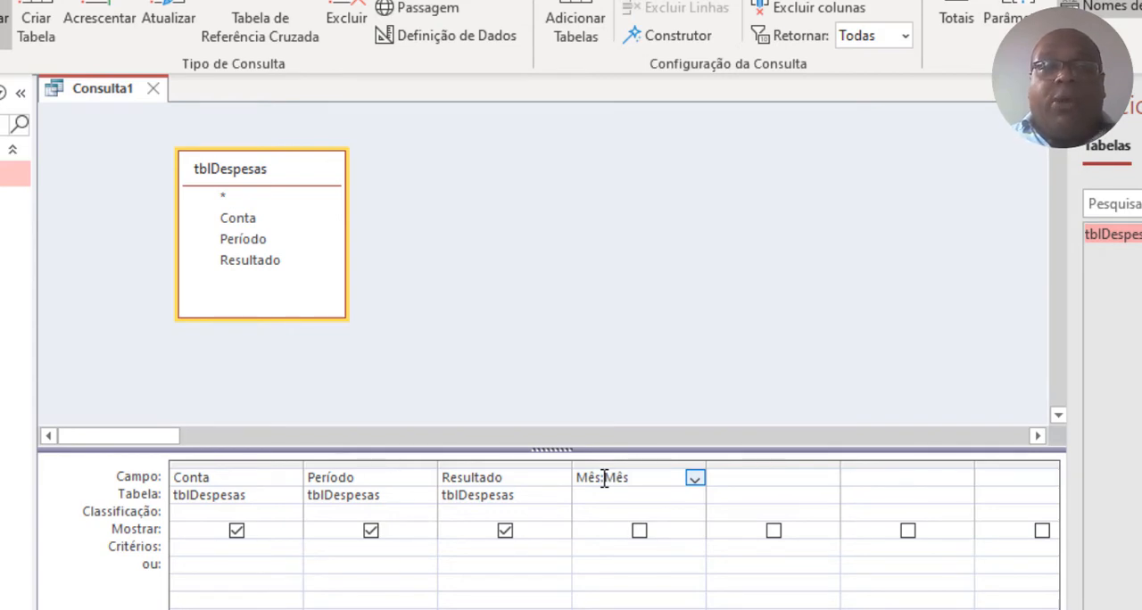
pyautogui.write('(')
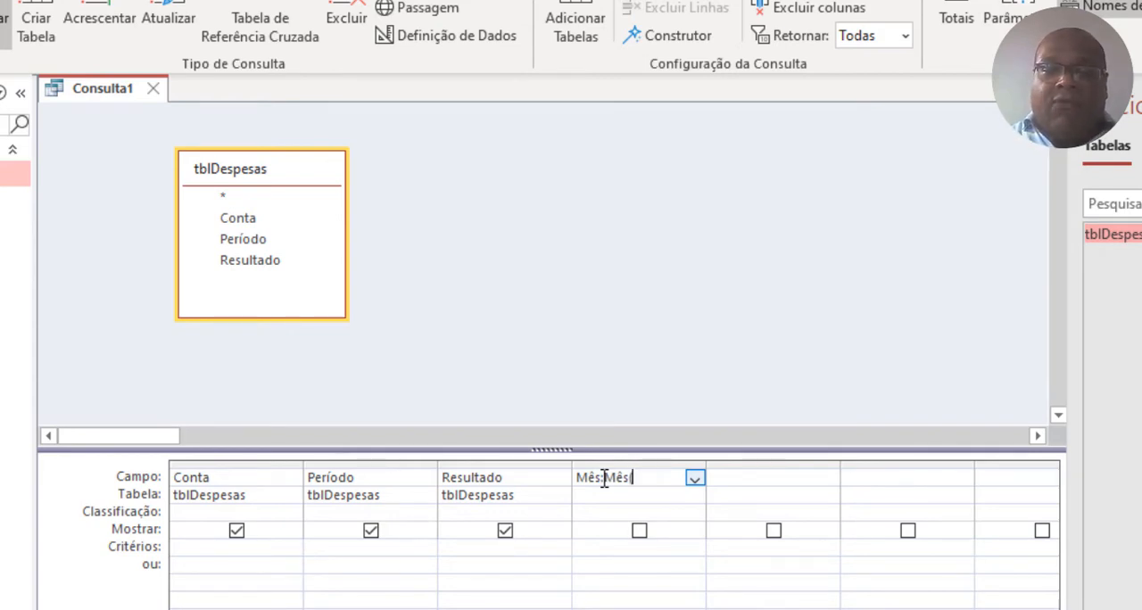
pyautogui.write('[Período')
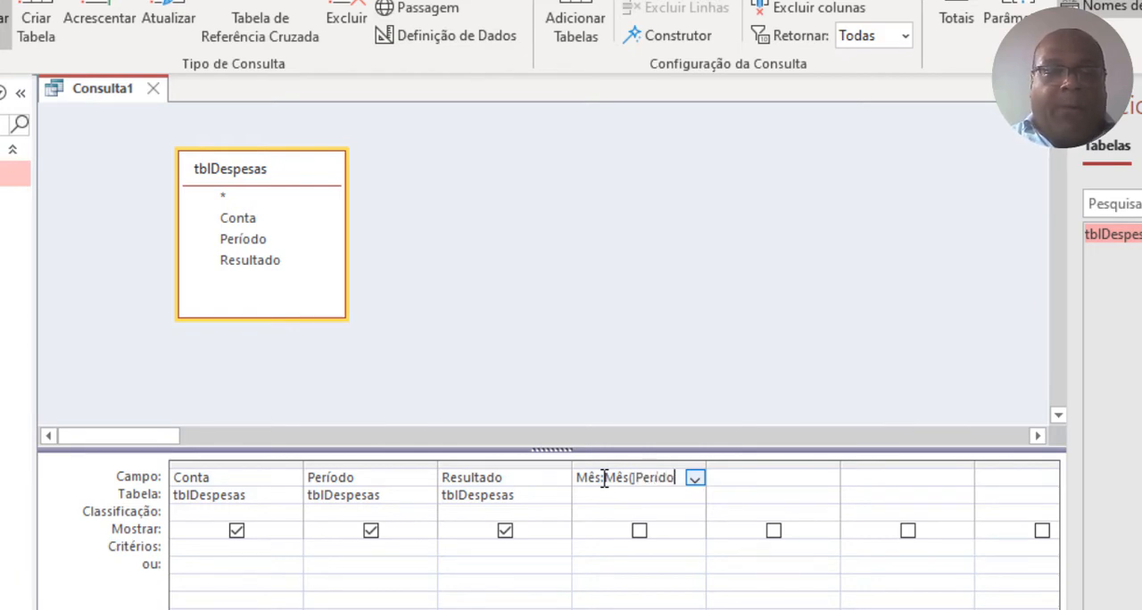
pyautogui.press('BackSpace')
pyautogui.press('BackSpace')
pyautogui.press('BackSpace')
pyautogui.press('BackSpace')
pyautogui.write('iodo])')
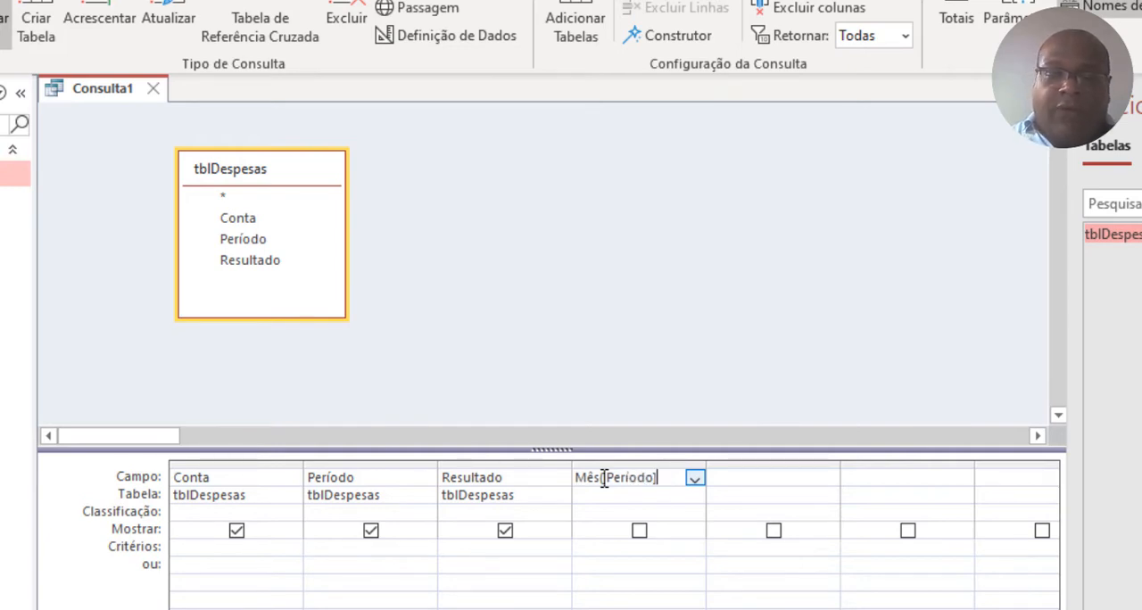
pyautogui.press('Return')
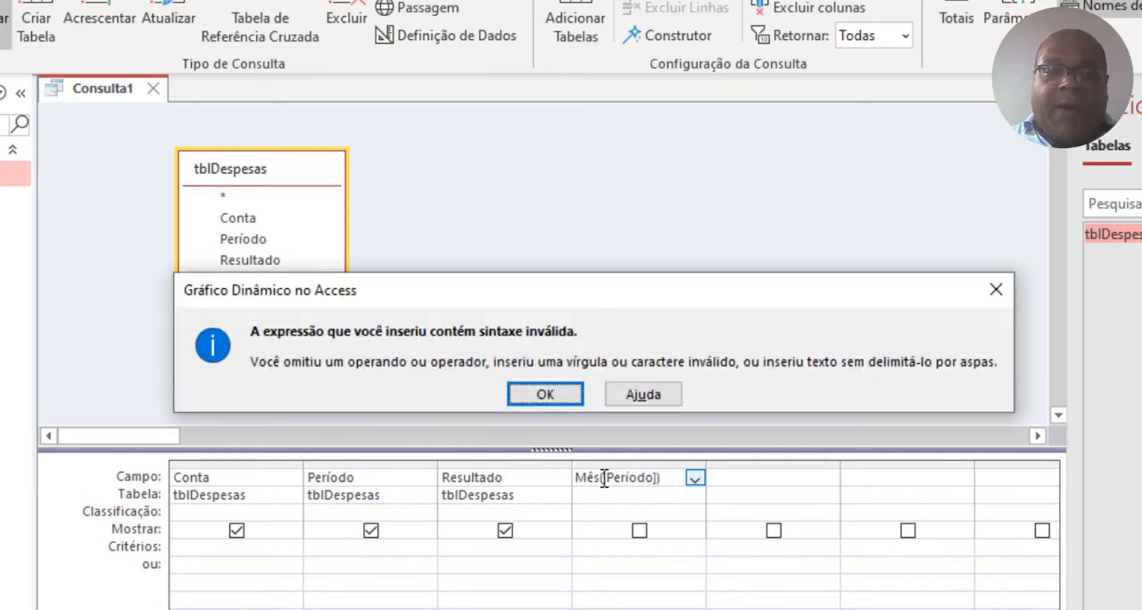
pyautogui.click(564, 401)
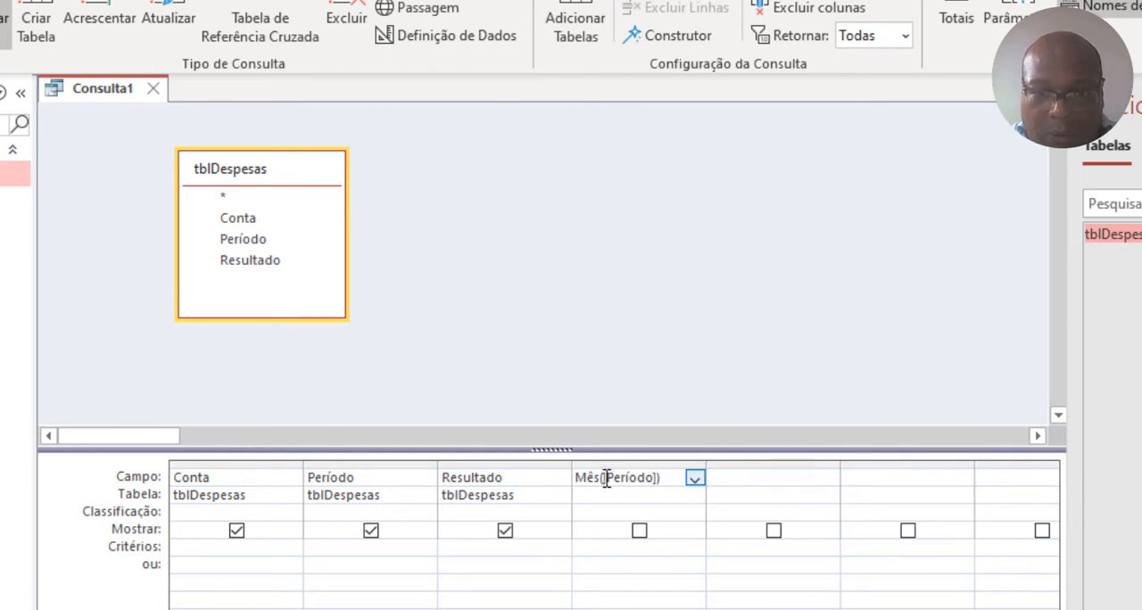
# Correct the opening bracket before Período so the calculated column reads Mês: Mês([Período]).
pyautogui.press('BackSpace')
pyautogui.write('[')
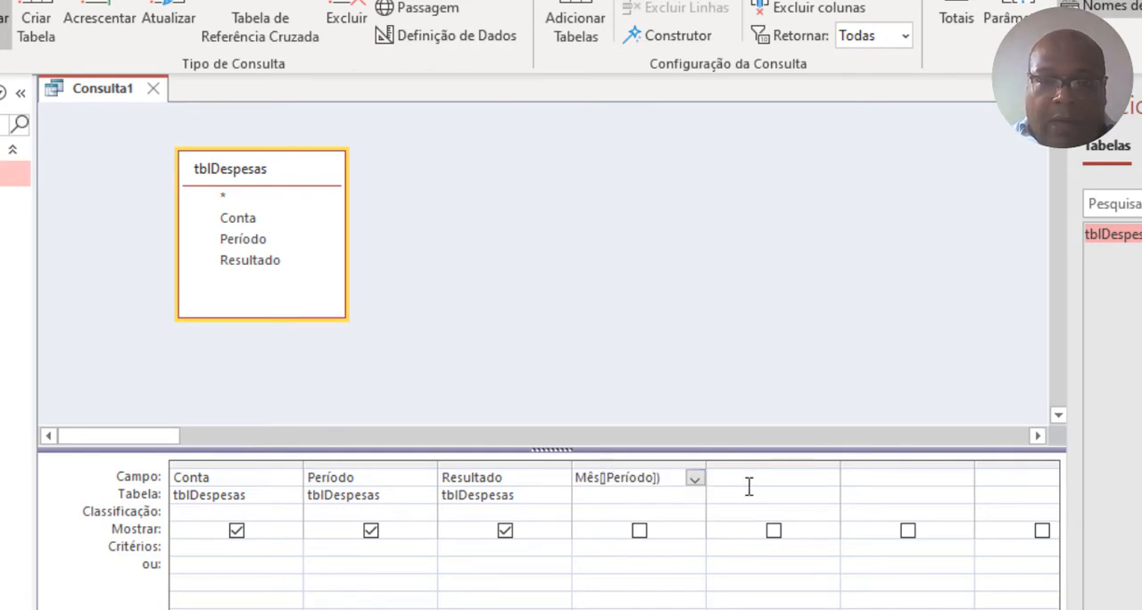
pyautogui.press('Return')
pyautogui.click(594, 395)
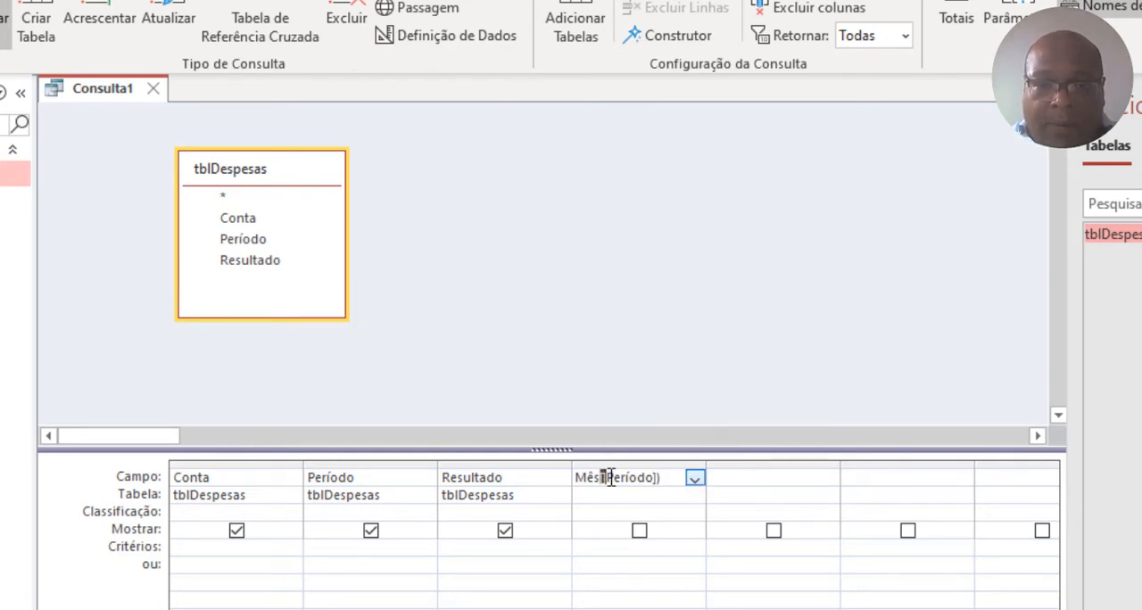
pyautogui.click(604, 477)
pyautogui.press('BackSpace')
pyautogui.write('([')
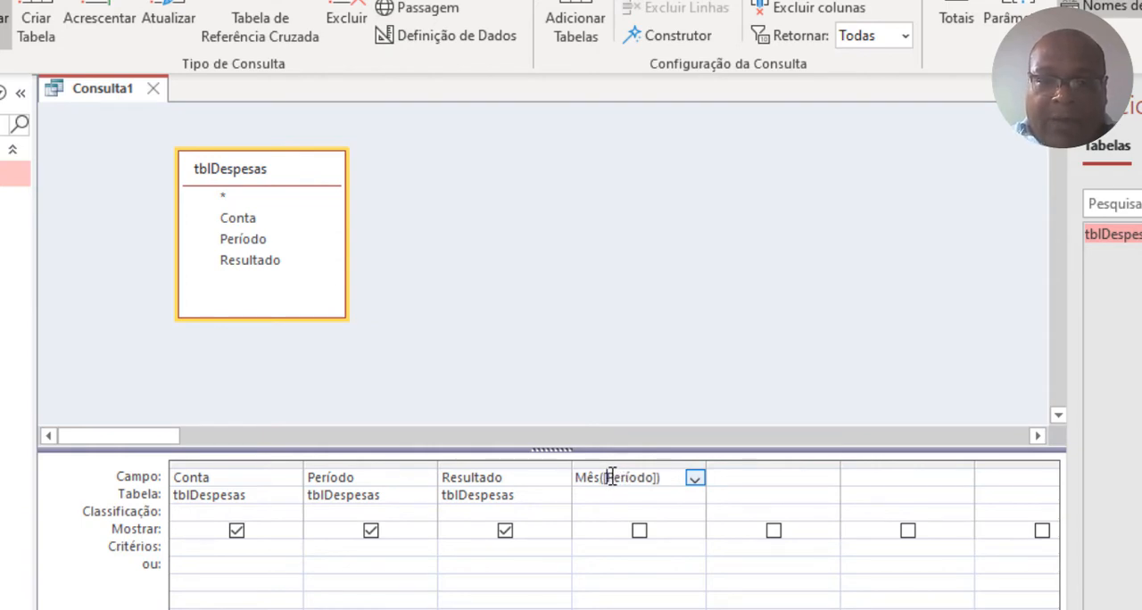
pyautogui.press('Return')
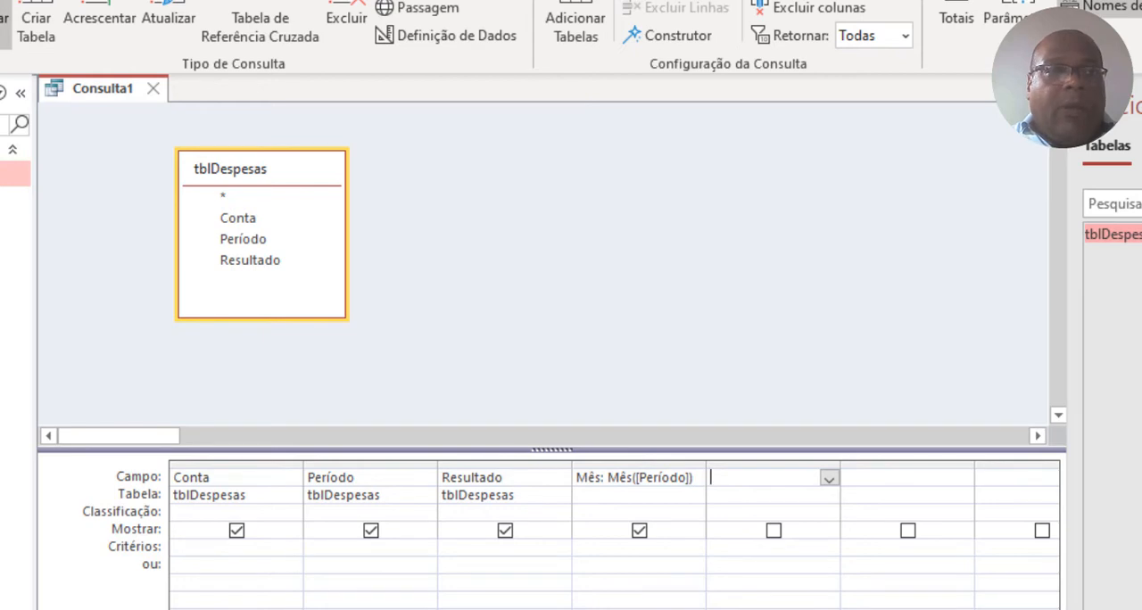
# Show the query's results and check the month numbers in the Mês column against the Período values.
pyautogui.click(0, 18)
pyautogui.click(557, 171)
pyautogui.scroll(-10, 558, 170)
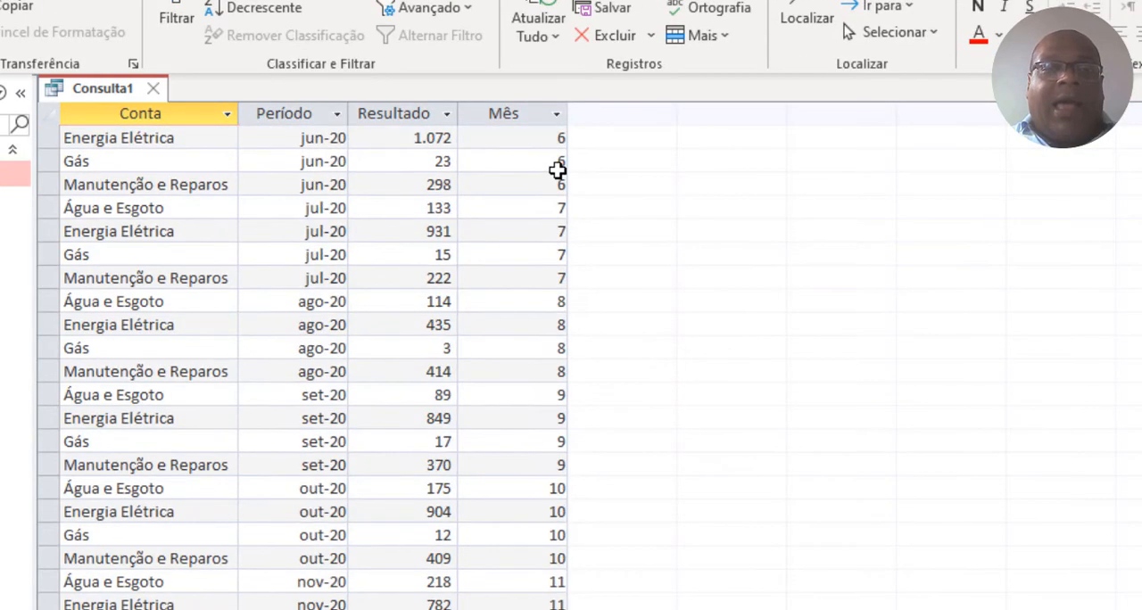
pyautogui.scroll(10, 558, 170)
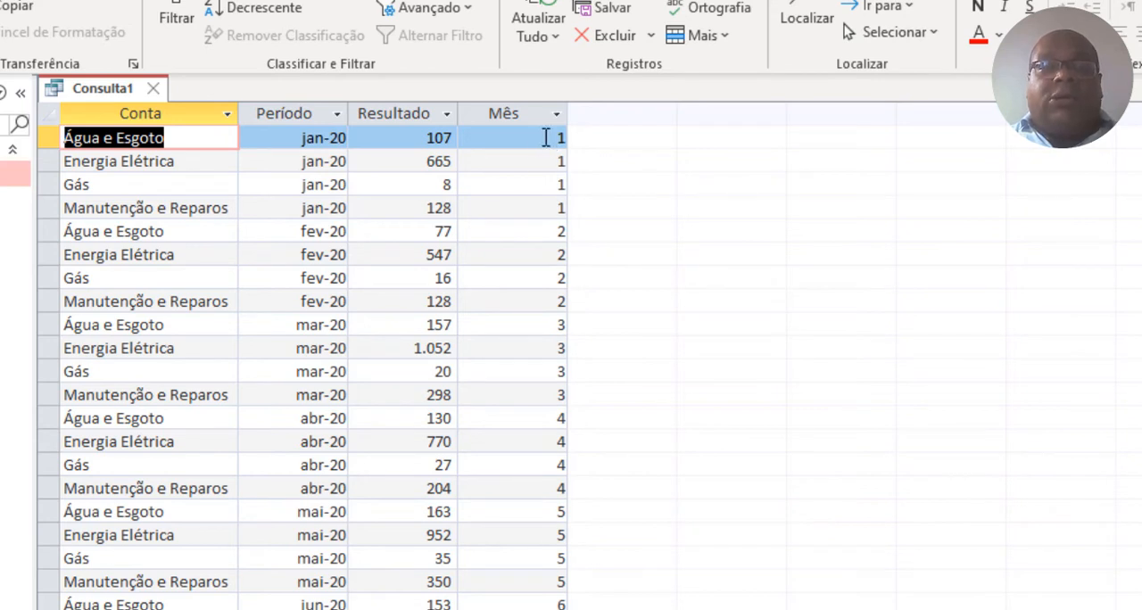
pyautogui.click(546, 137)
pyautogui.click(539, 231)
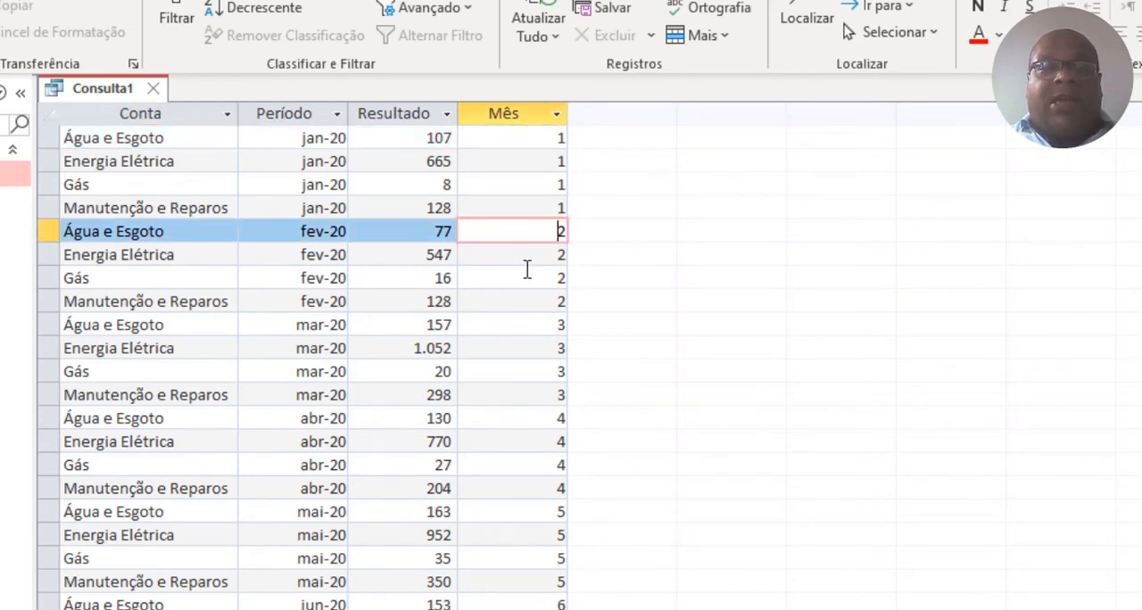
pyautogui.click(553, 324)
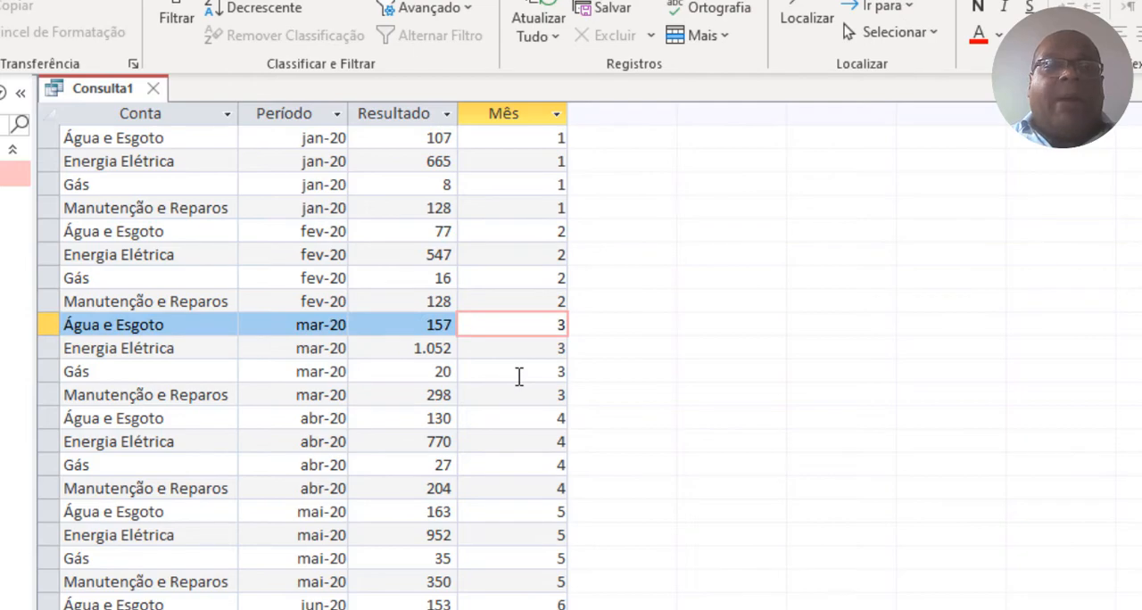
# Save the query as qryDespesas and close it.
pyautogui.rightClick(100, 89)
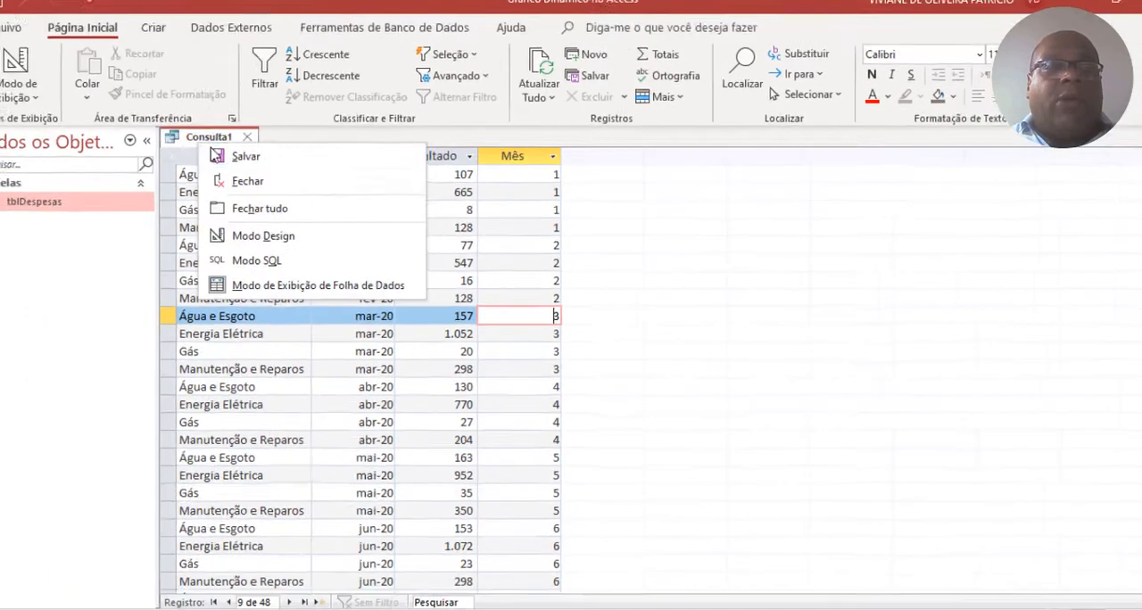
pyautogui.click(216, 155)
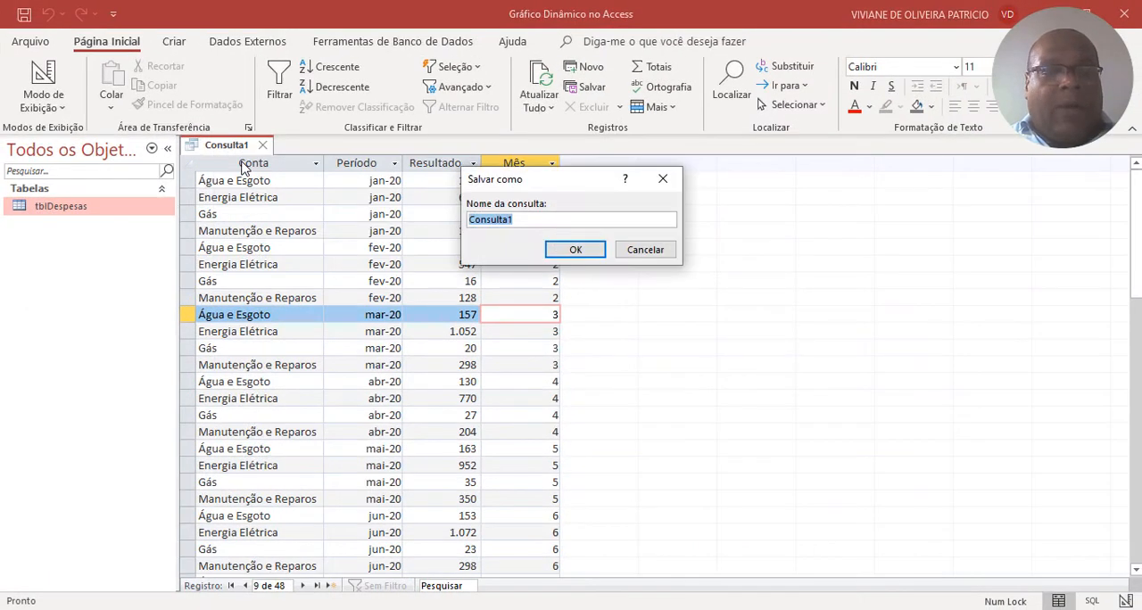
pyautogui.write('qryDespesas')
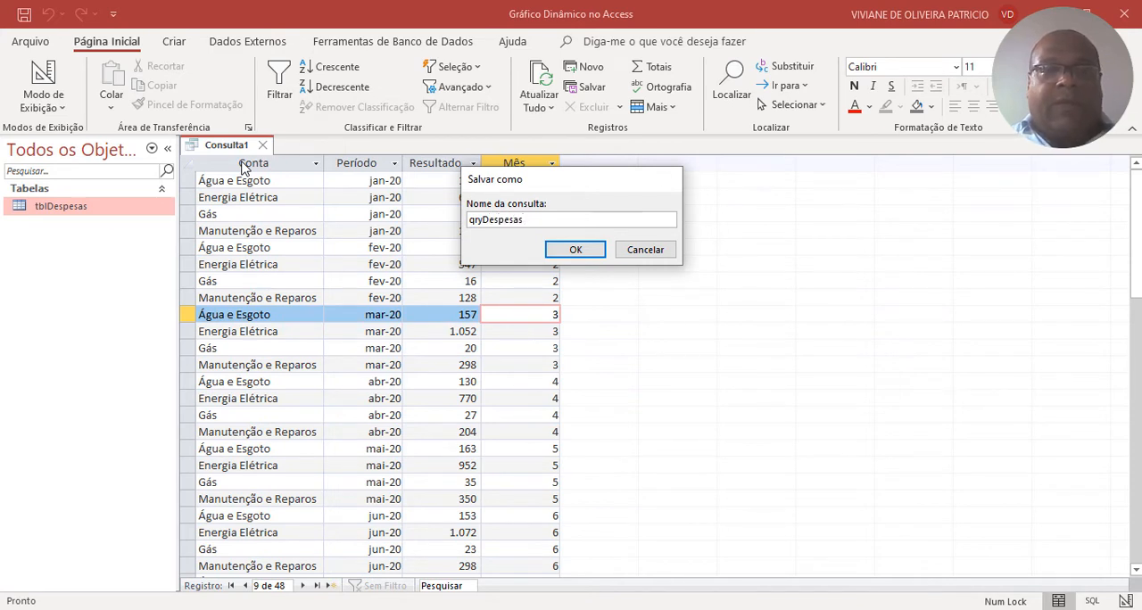
pyautogui.press('Return')
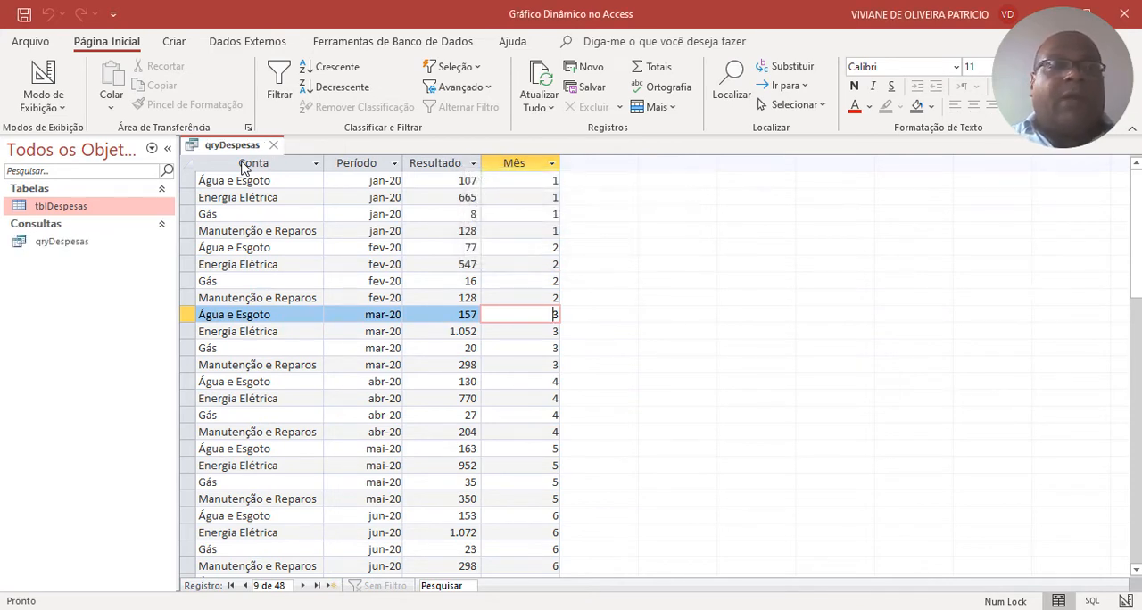
pyautogui.click(268, 157)
pyautogui.click(275, 146)
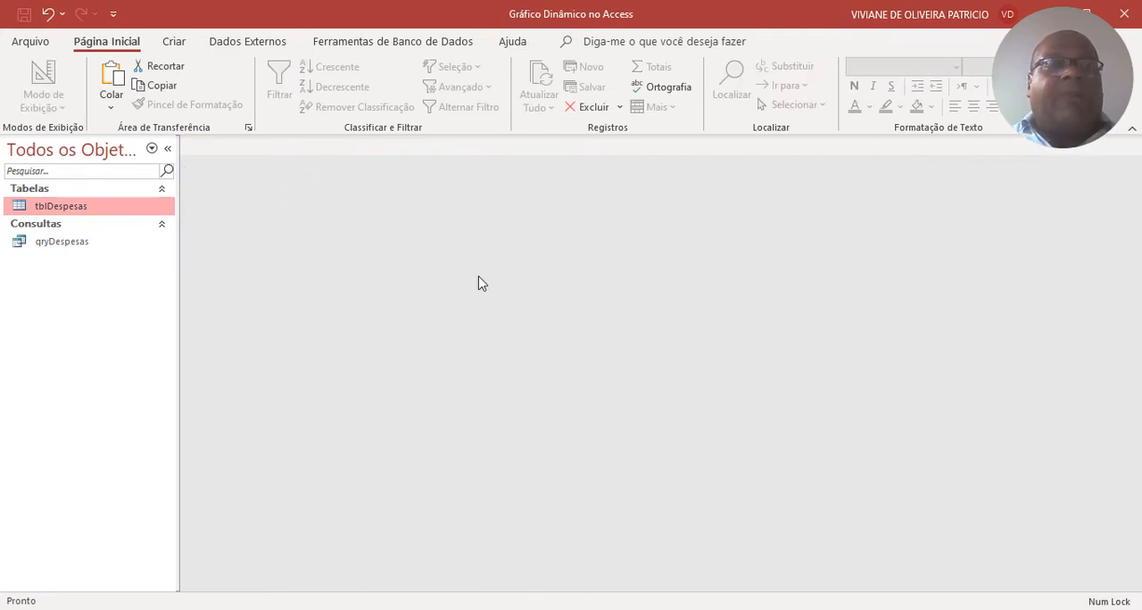
# Create a blank form, switch it to design view and widen its detail section to about 18.5 cm.
pyautogui.click(172, 42)
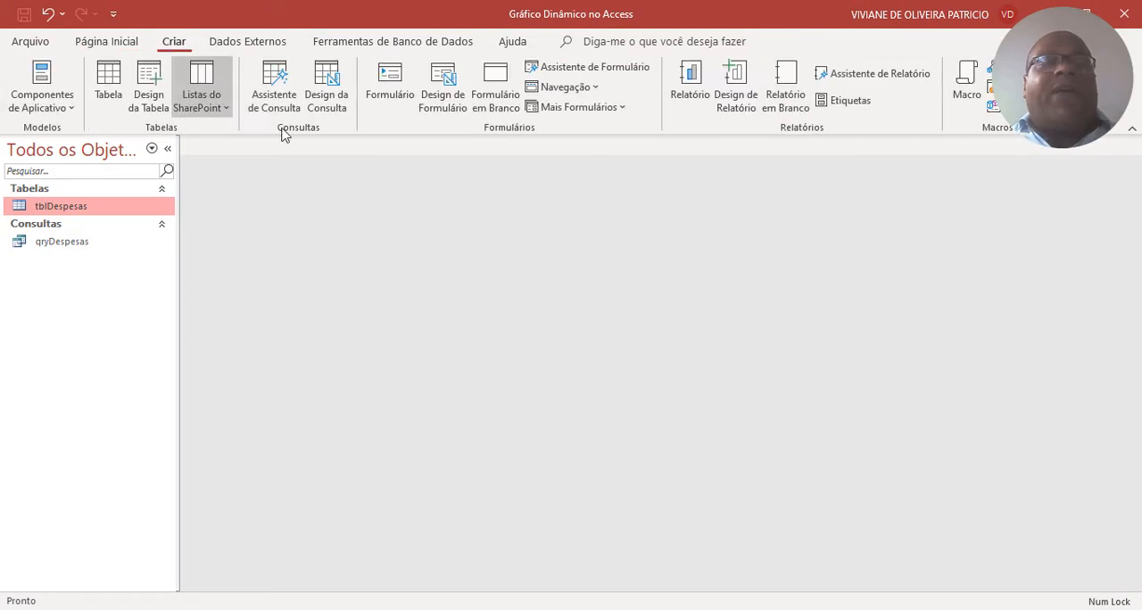
pyautogui.click(504, 111)
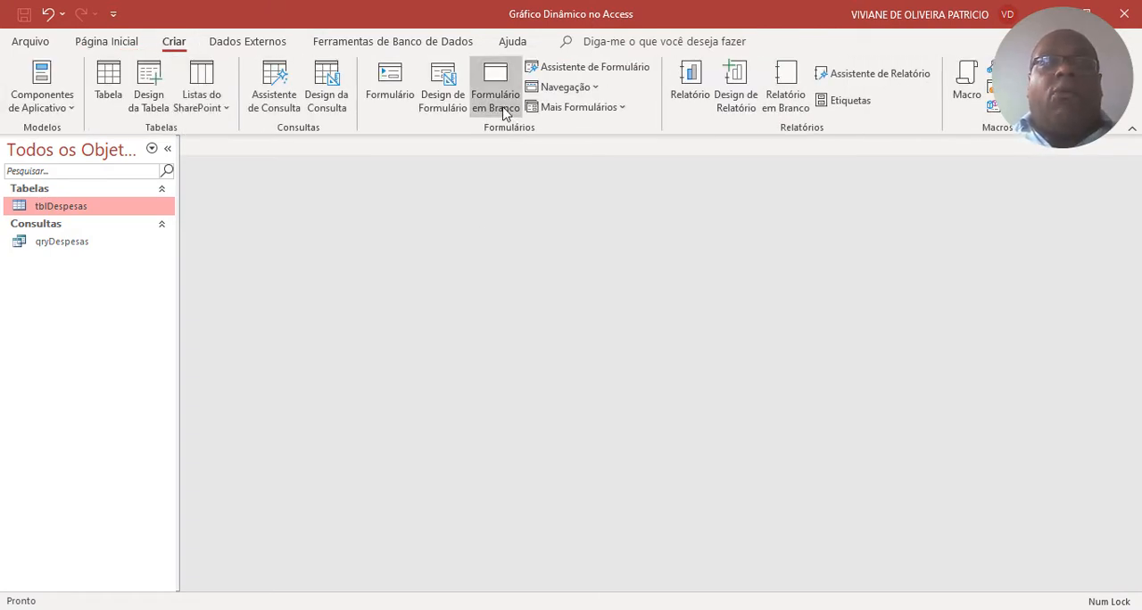
pyautogui.rightClick(511, 280)
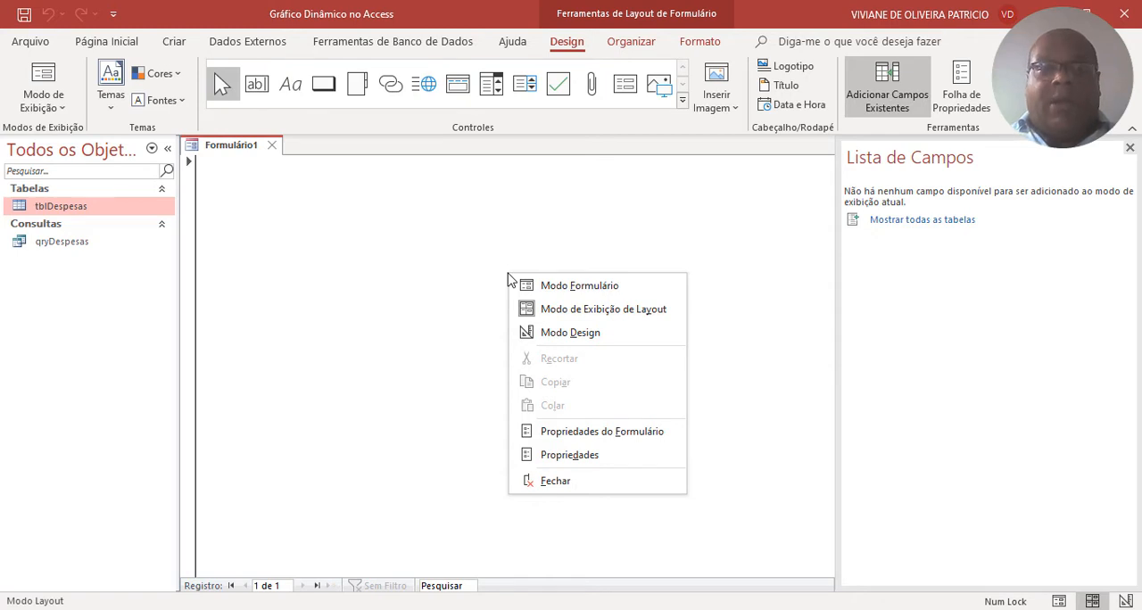
pyautogui.click(552, 333)
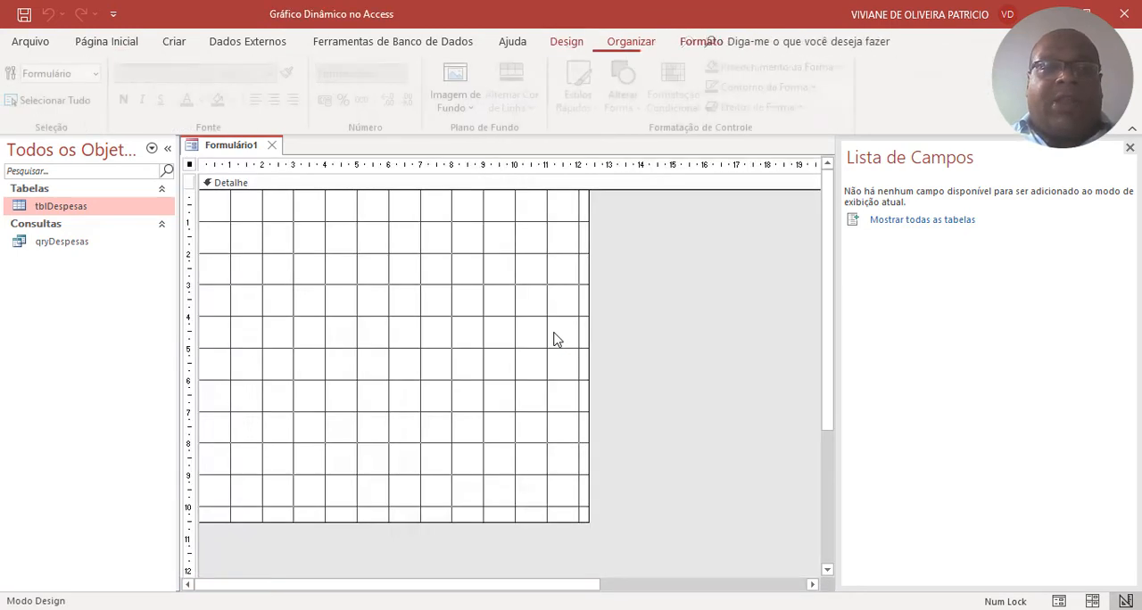
pyautogui.moveTo(589, 300); pyautogui.dragTo(786, 300)
pyautogui.moveTo(521, 522); pyautogui.dragTo(520, 525)
# Save the new form as frmDash.
pyautogui.rightClick(227, 150)
pyautogui.click(244, 160)
pyautogui.write('frmDash')
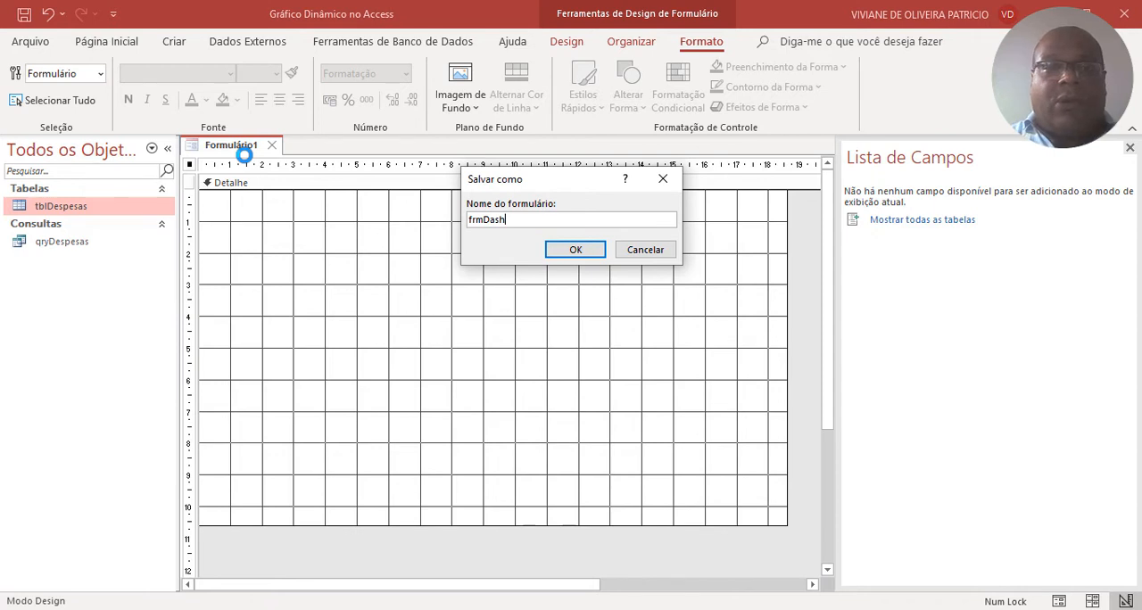
pyautogui.press('Return')
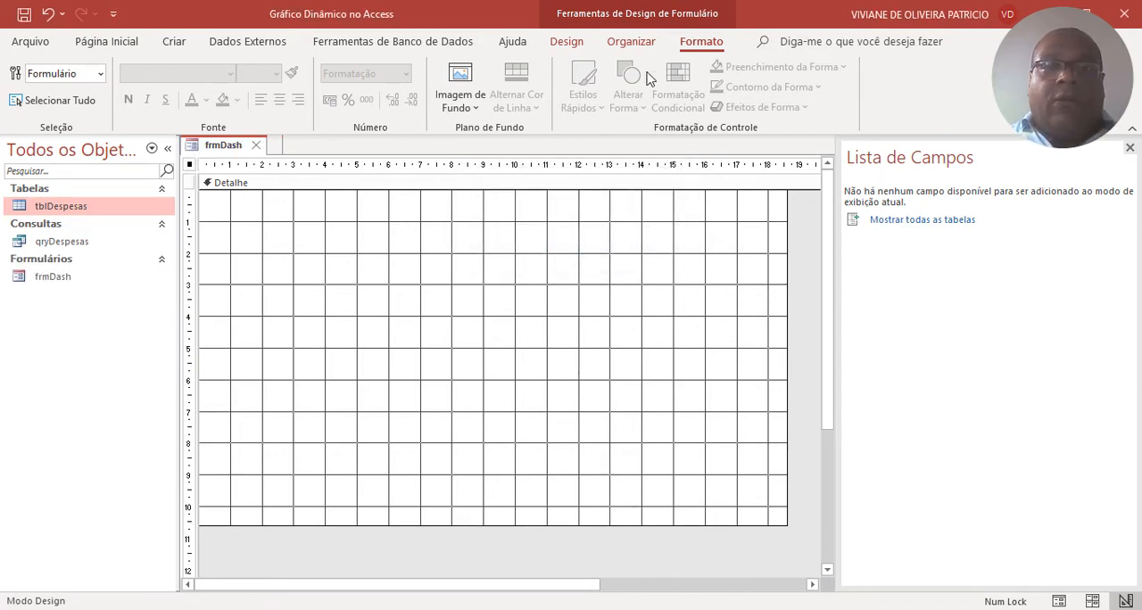
# Show the form's properties and set its caption (Legenda) to Dashboard.
pyautogui.click(567, 41)
pyautogui.click(825, 86)
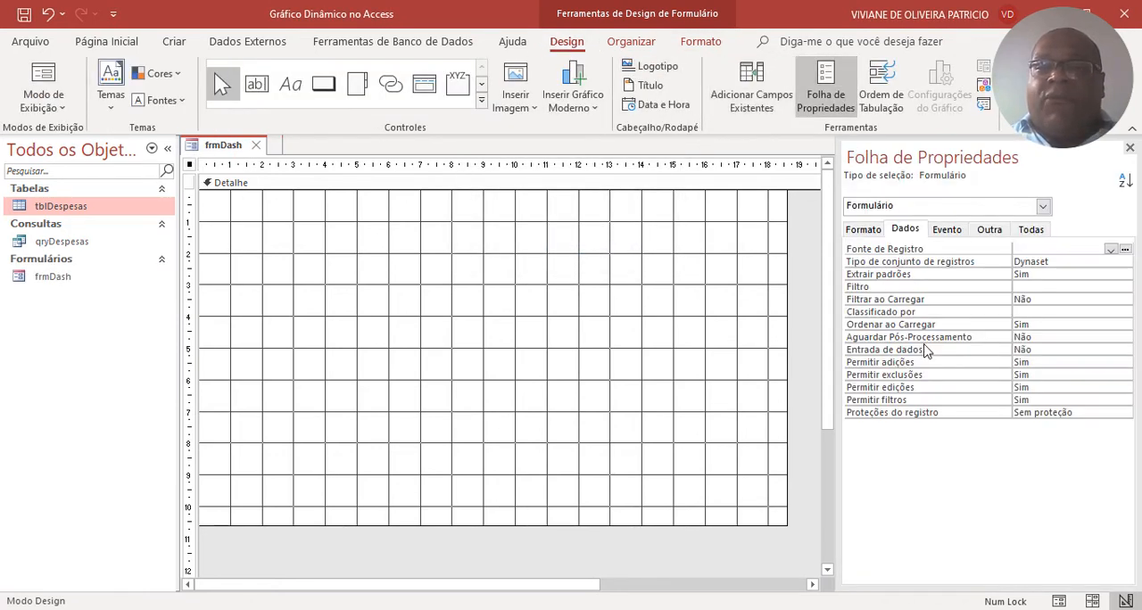
pyautogui.click(862, 229)
pyautogui.click(1039, 250)
pyautogui.press('capslock')
pyautogui.write('S')
pyautogui.press('capslock')
pyautogui.press('BackSpace')
pyautogui.write('D')
pyautogui.press('capslock')
pyautogui.press('capslock')
pyautogui.write('ashboard')
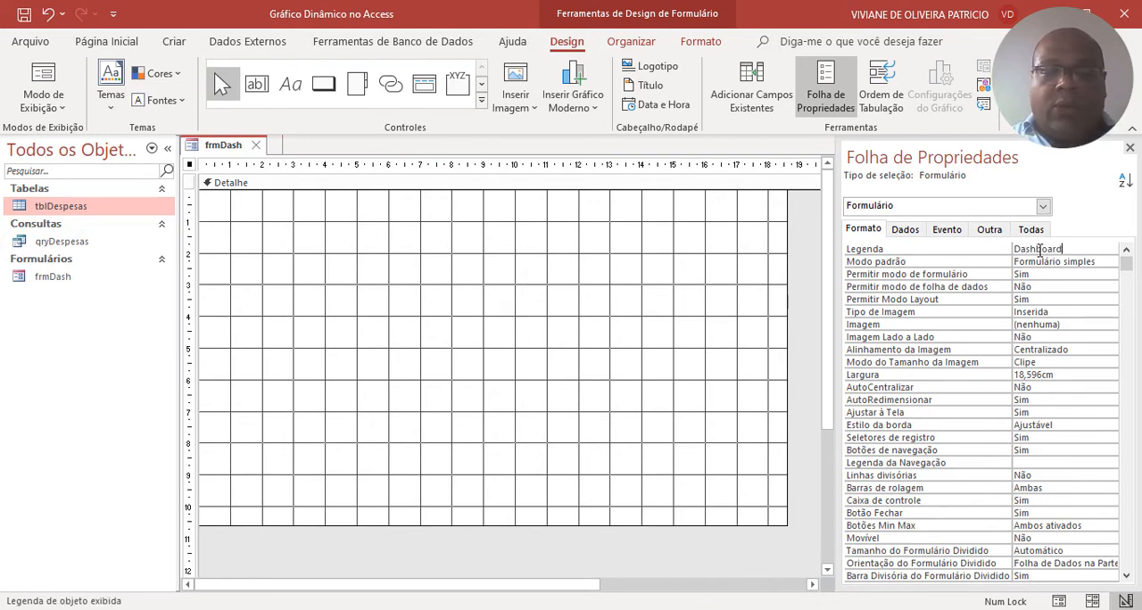
pyautogui.press('Return')
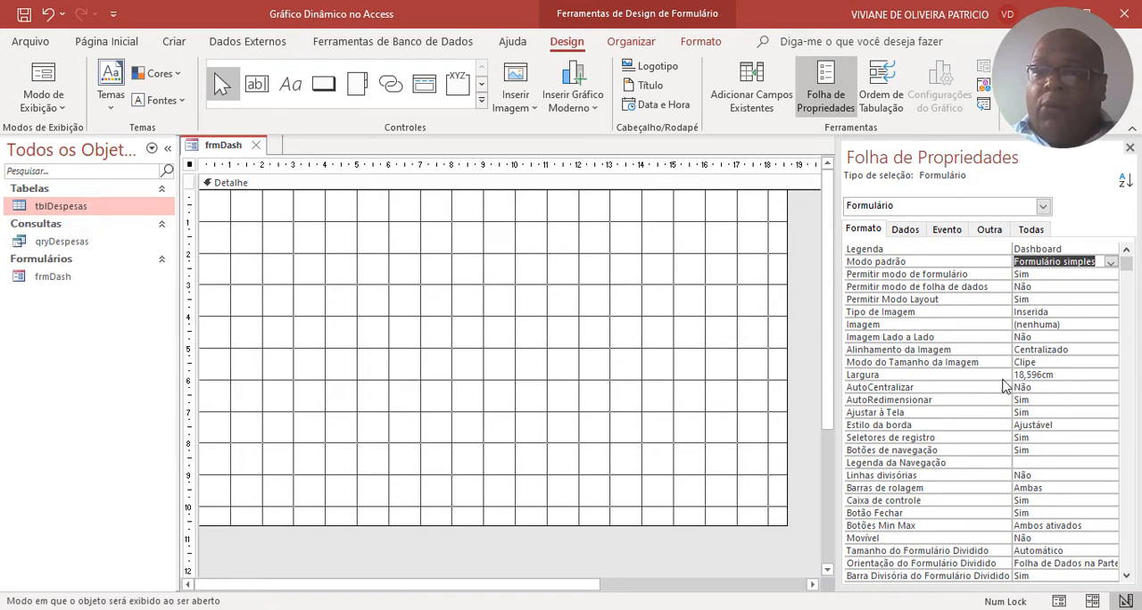
# Set the form's record selectors (Seletores de registro) and navigation buttons (Botões de navegação) to Não.
pyautogui.doubleClick(1035, 437)
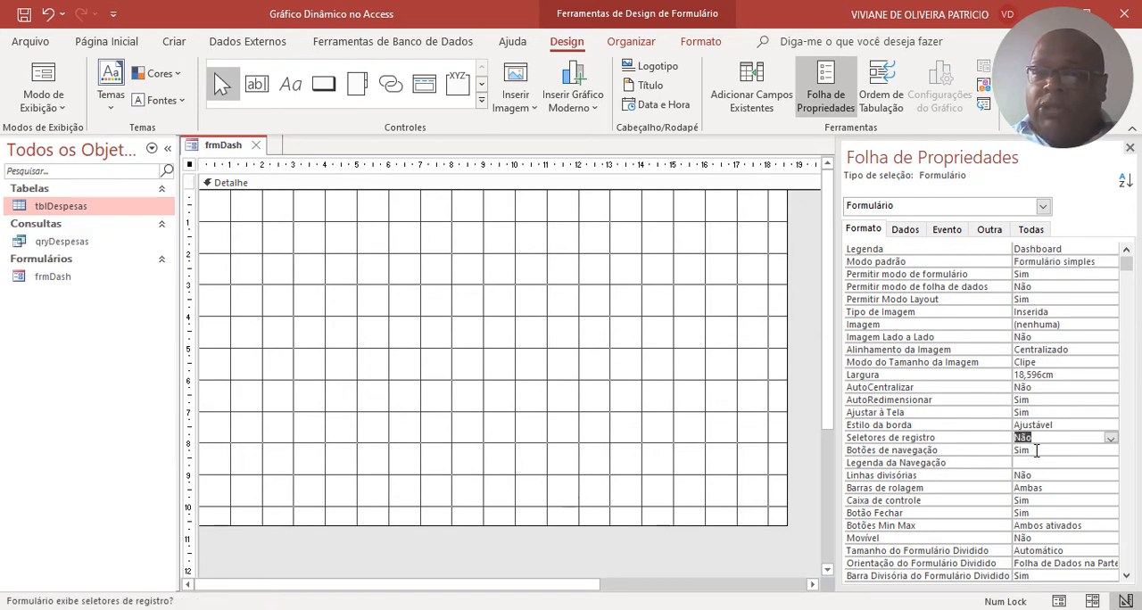
pyautogui.doubleClick(1036, 450)
pyautogui.scroll(-1, 1035, 451)
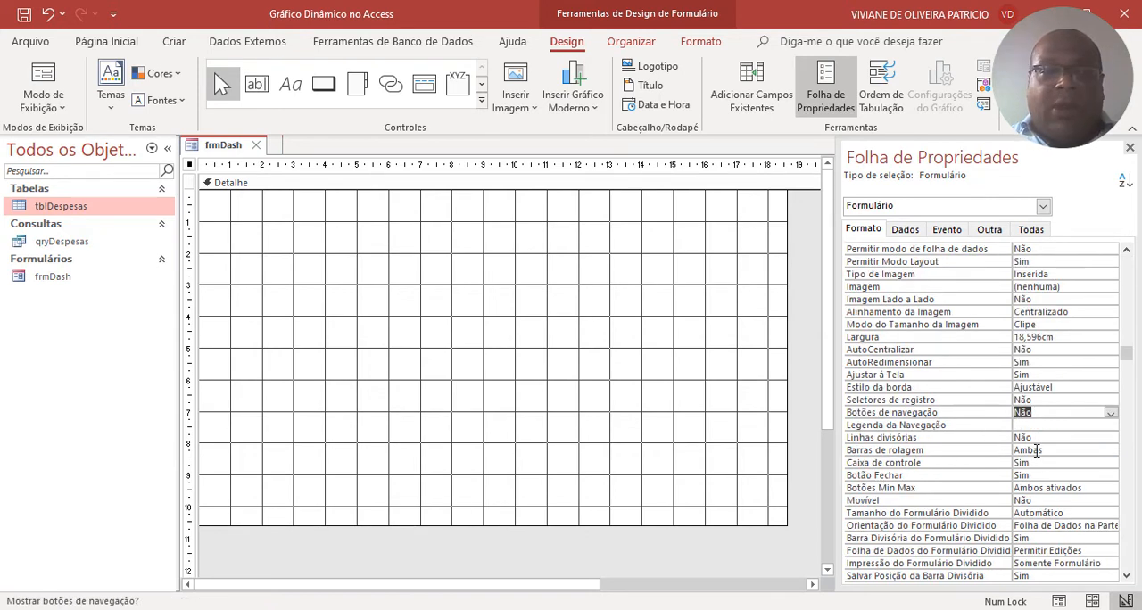
pyautogui.scroll(-1, 1037, 451)
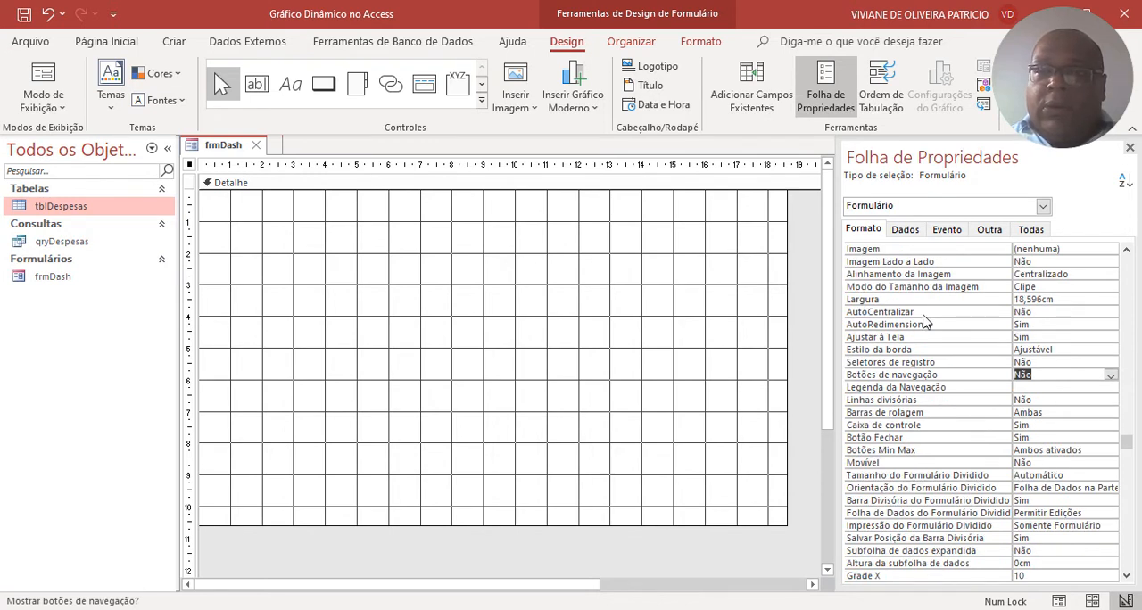
# Set the form's Pop-up property to Sim and save the form.
pyautogui.click(988, 229)
pyautogui.click(1035, 250)
pyautogui.doubleClick(1038, 250)
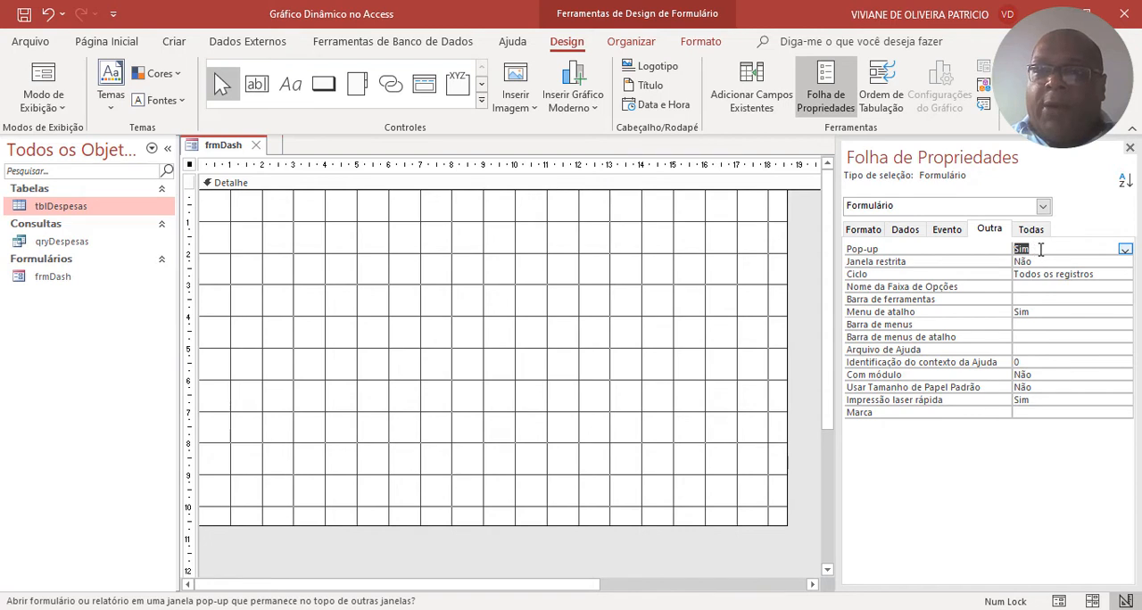
pyautogui.doubleClick(1040, 250)
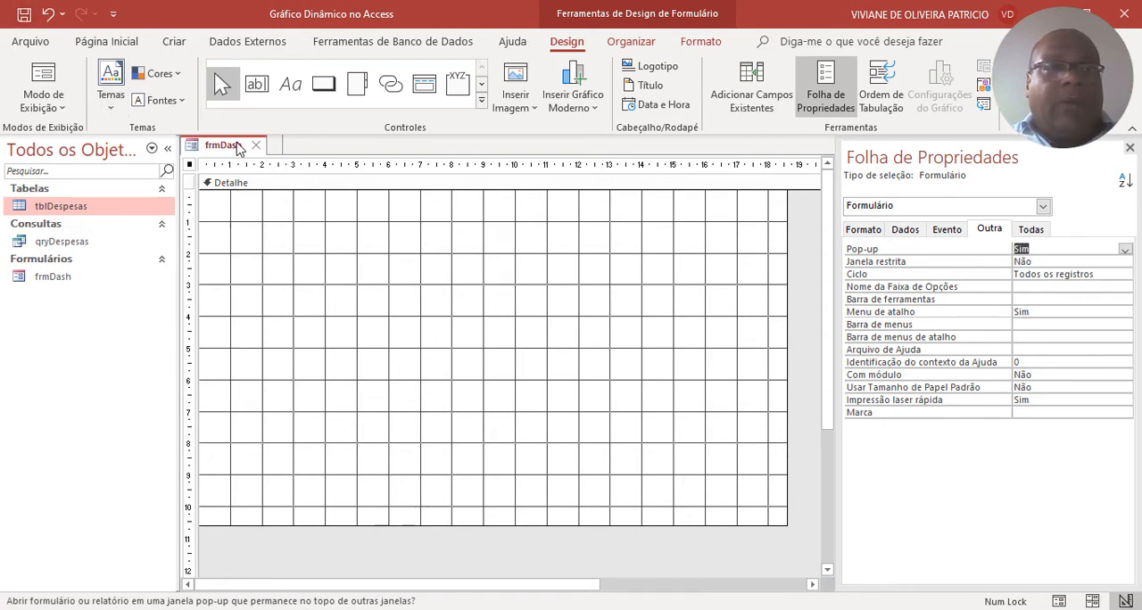
pyautogui.rightClick(237, 144)
pyautogui.click(269, 155)
# Preview frmDash in form view to check the pop-up window, and return to design view.
pyautogui.rightClick(235, 148)
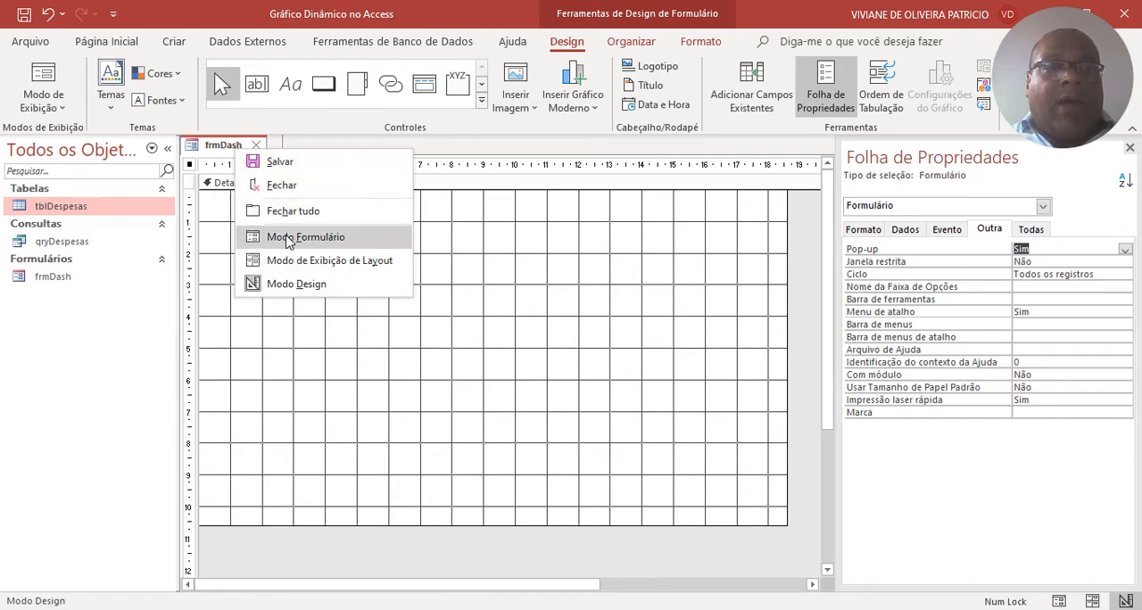
pyautogui.click(352, 237)
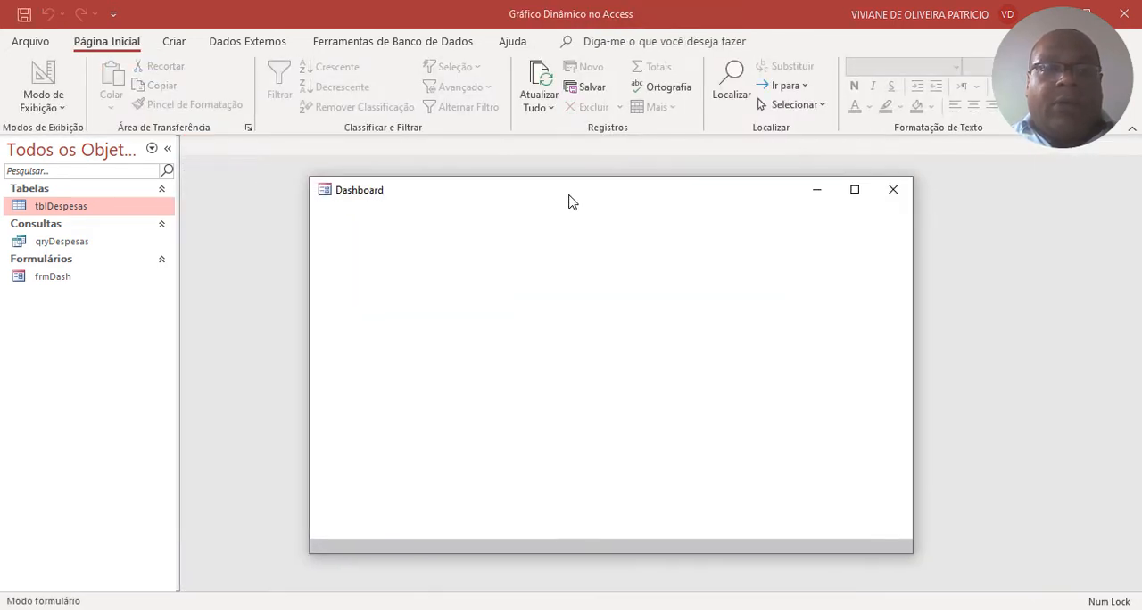
pyautogui.rightClick(622, 240)
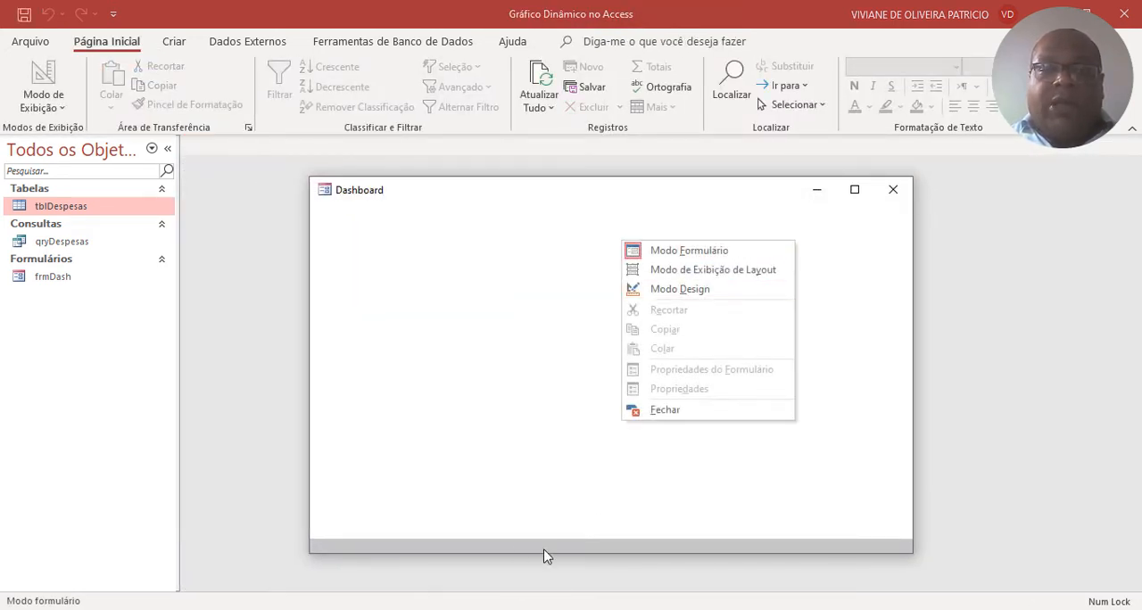
pyautogui.click(701, 289)
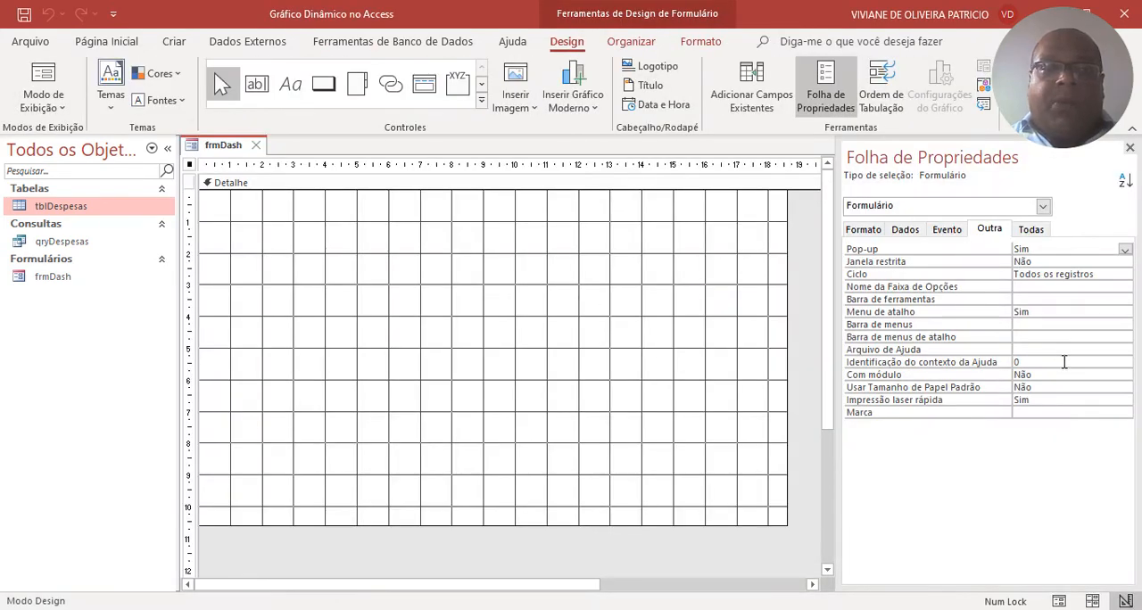
# Set the form's scroll bars (Barras de rolagem) to Nenhuma and close frmDash, keeping the change.
pyautogui.click(861, 229)
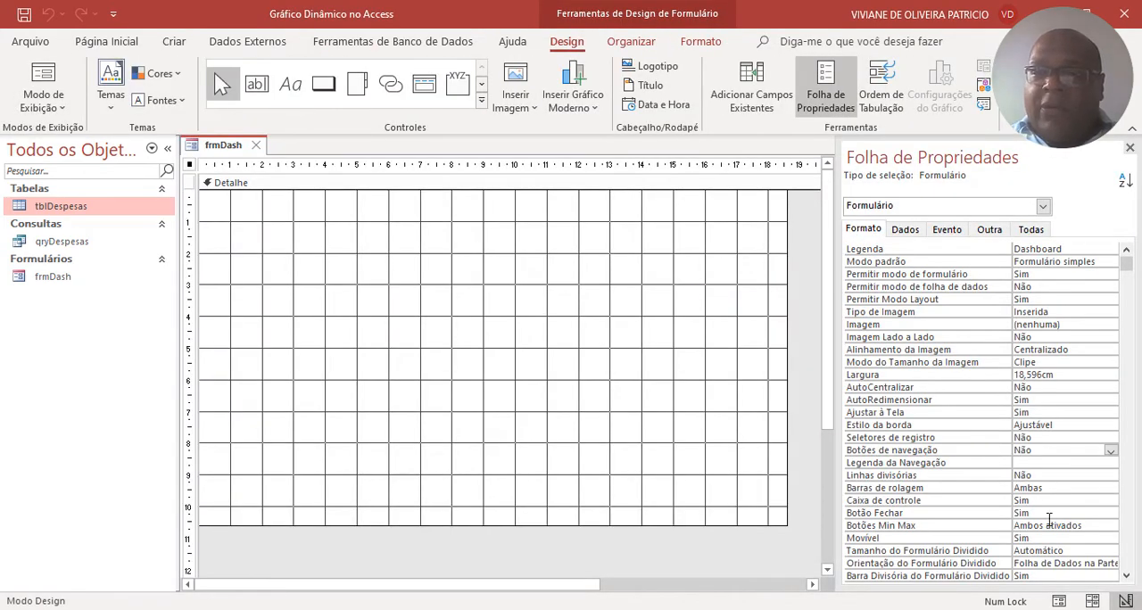
pyautogui.doubleClick(1084, 488)
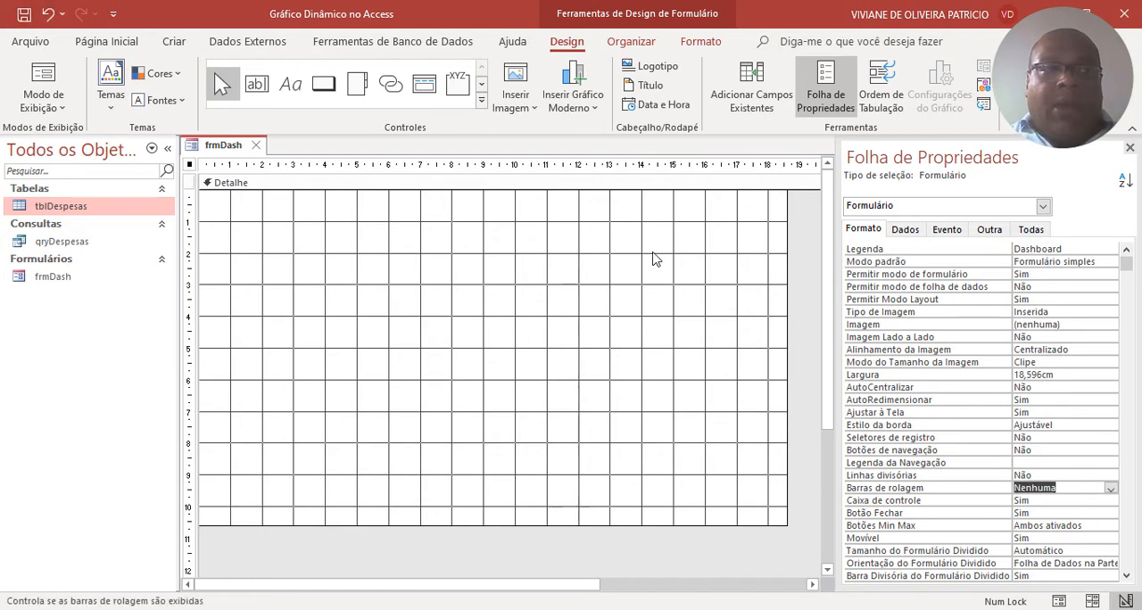
pyautogui.click(256, 145)
# Reopen frmDash, try moving its pop-up window around the screen, and return the form to design view.
pyautogui.doubleClick(56, 278)
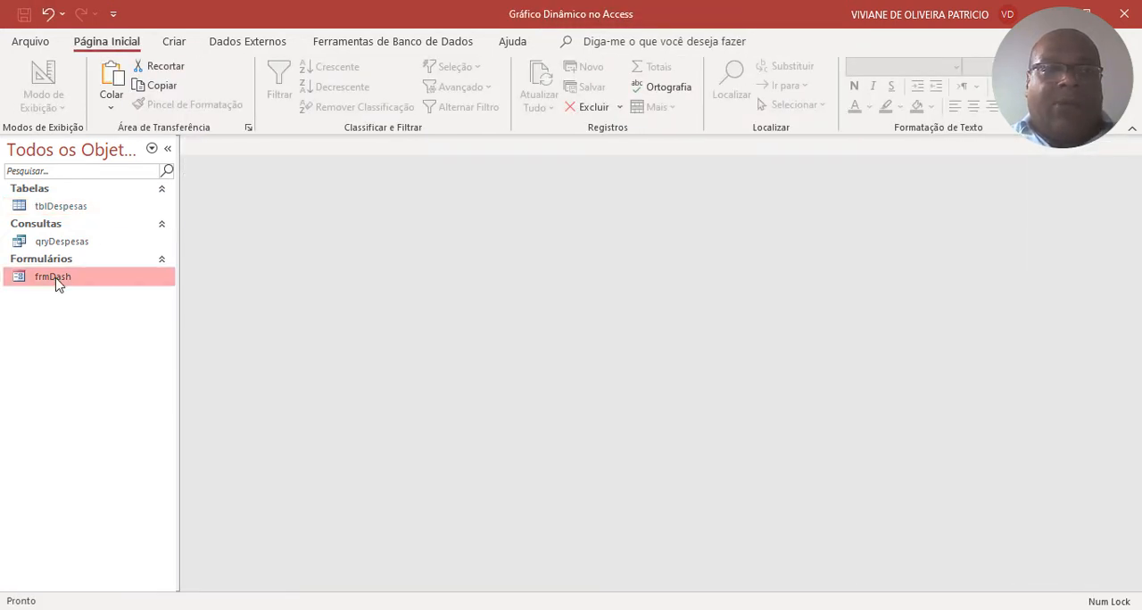
pyautogui.moveTo(470, 178); pyautogui.dragTo(667, 200)
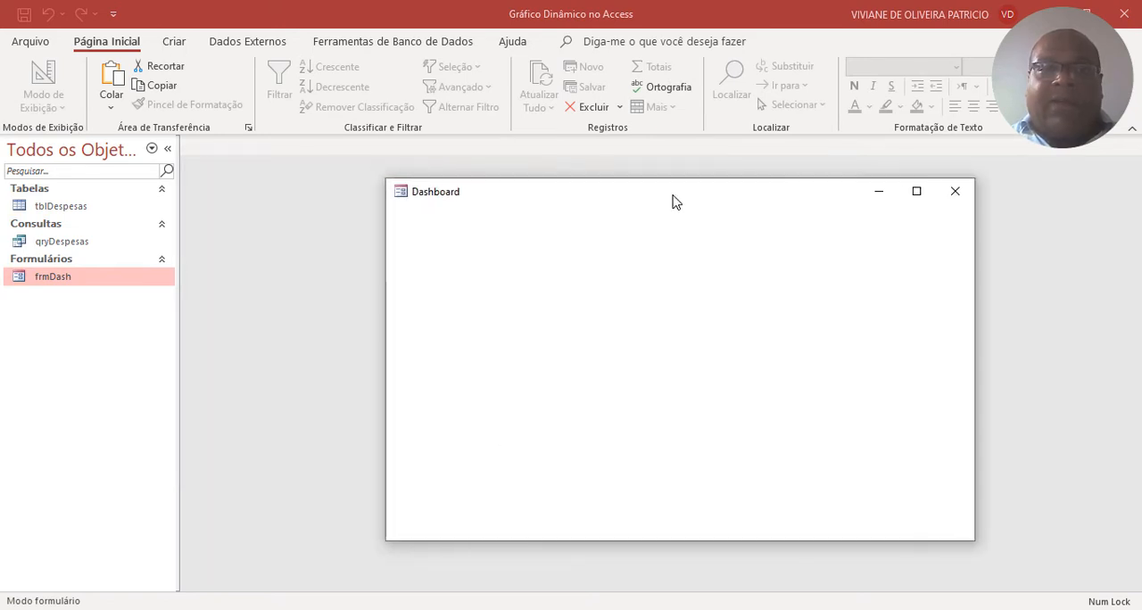
pyautogui.rightClick(724, 211)
pyautogui.click(668, 242)
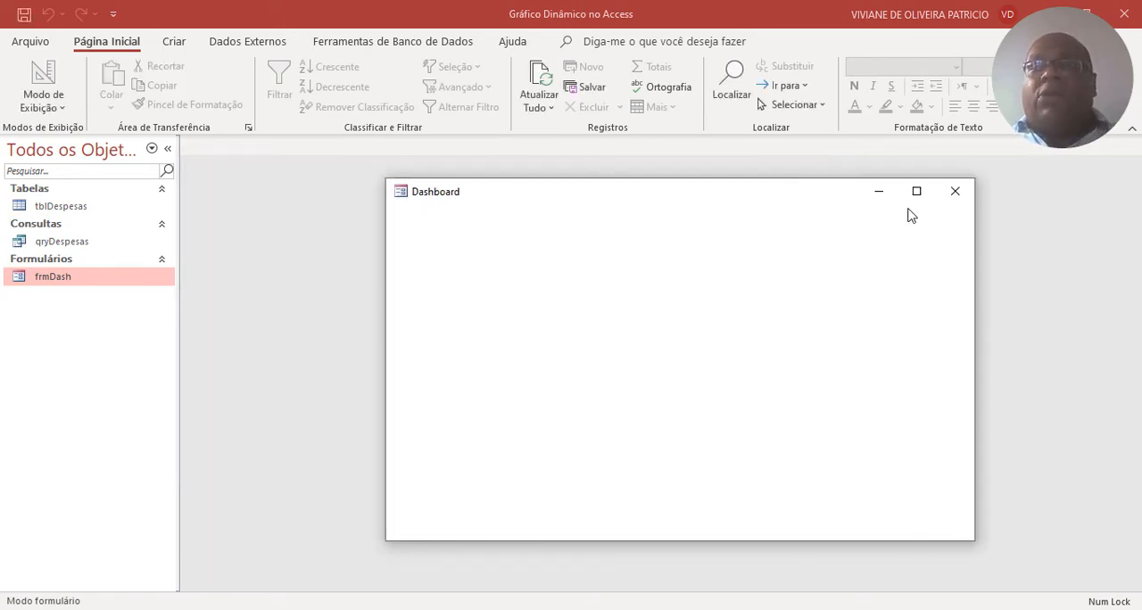
pyautogui.rightClick(702, 238)
pyautogui.click(707, 260)
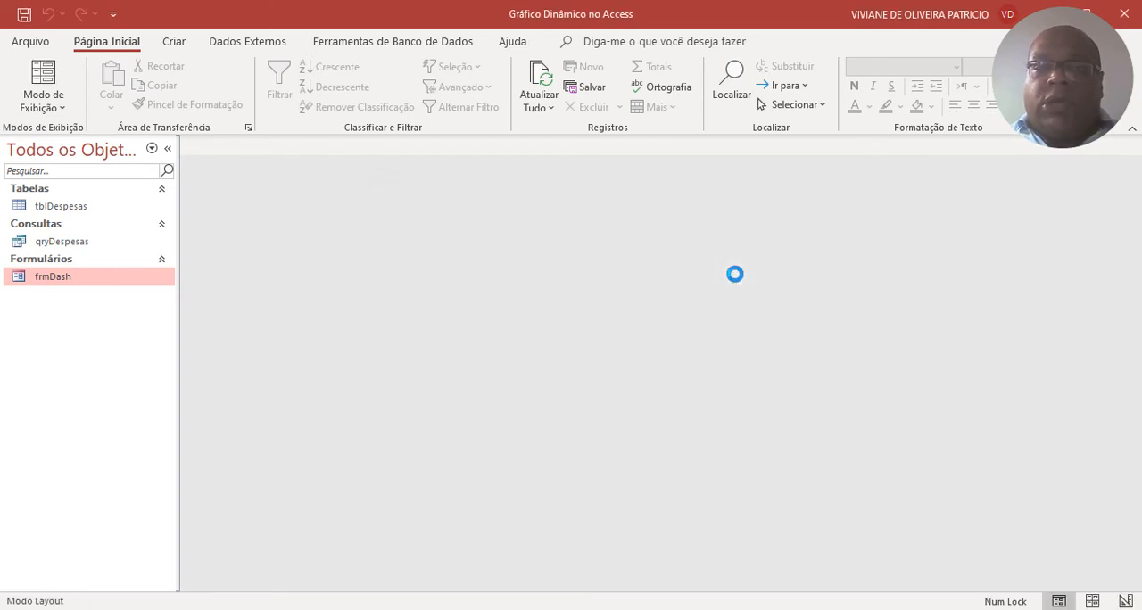
pyautogui.rightClick(538, 241)
pyautogui.click(553, 296)
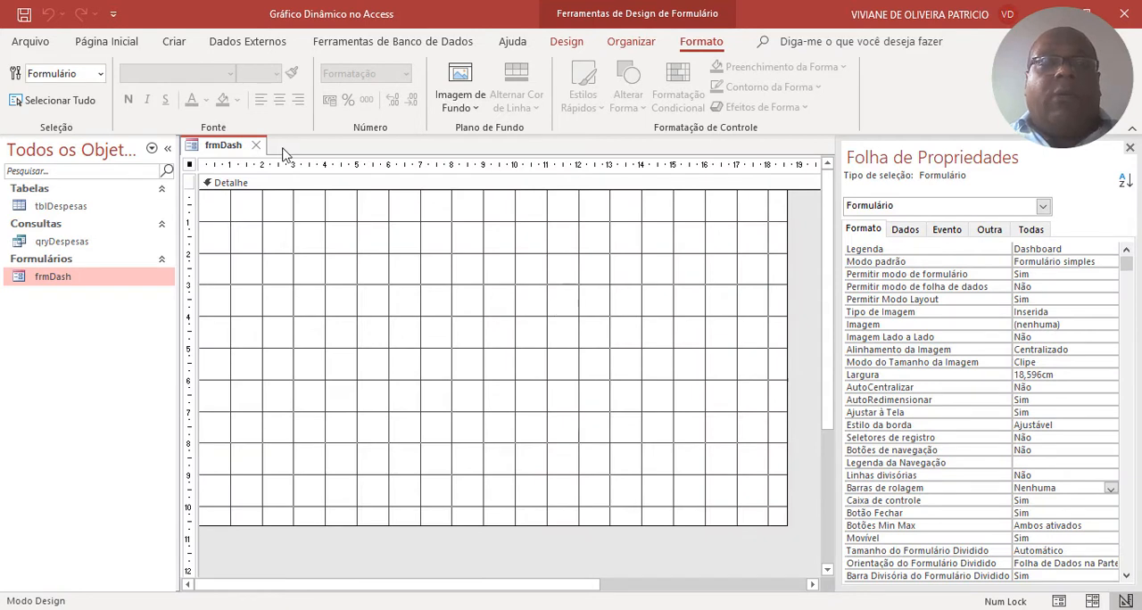
# Insert a clustered column modern chart about 17 cm wide and 7.5 cm high in the lower part of the detail section.
pyautogui.click(567, 42)
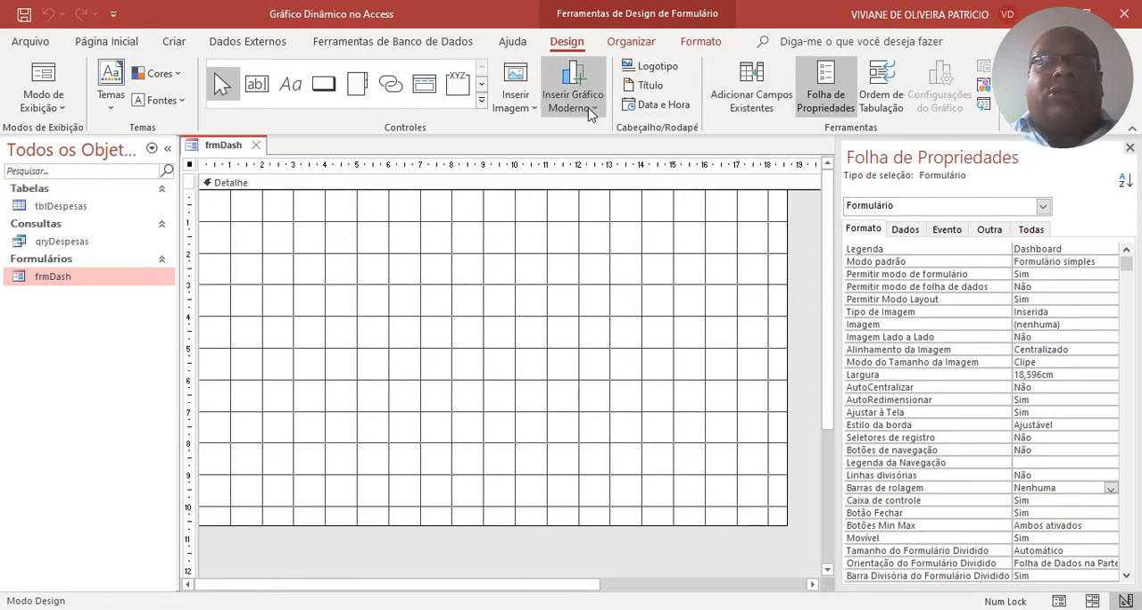
pyautogui.click(481, 100)
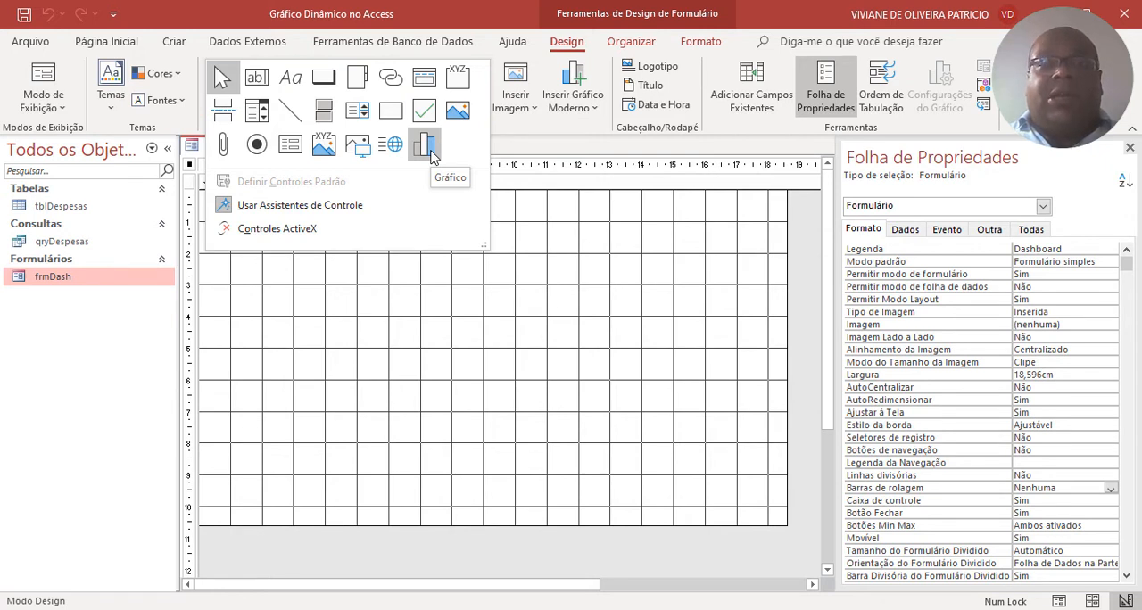
pyautogui.click(592, 109)
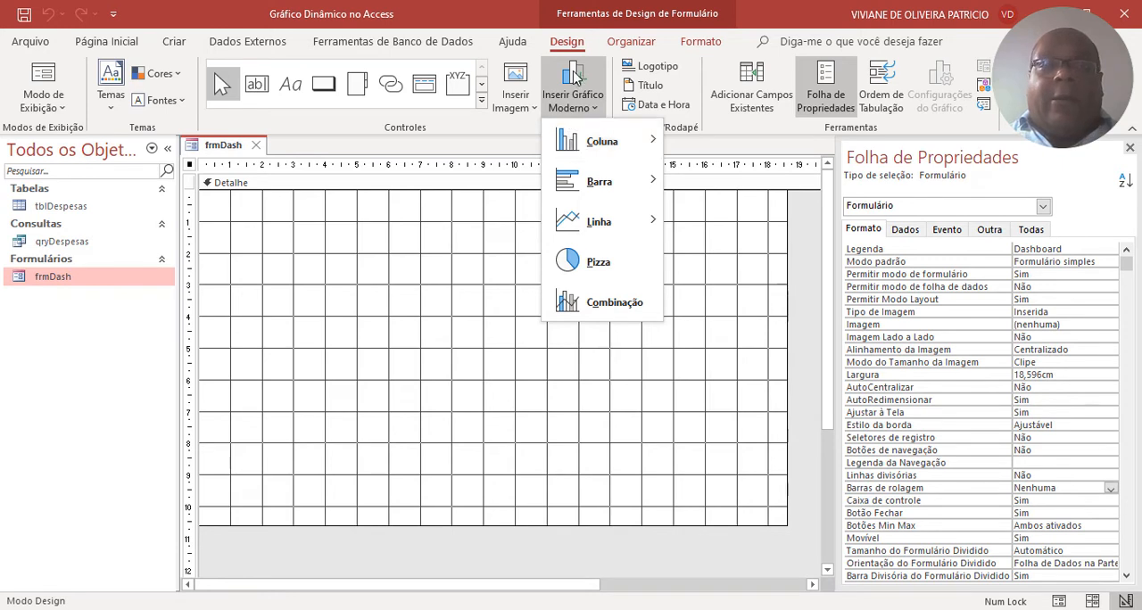
pyautogui.moveTo(575, 141)
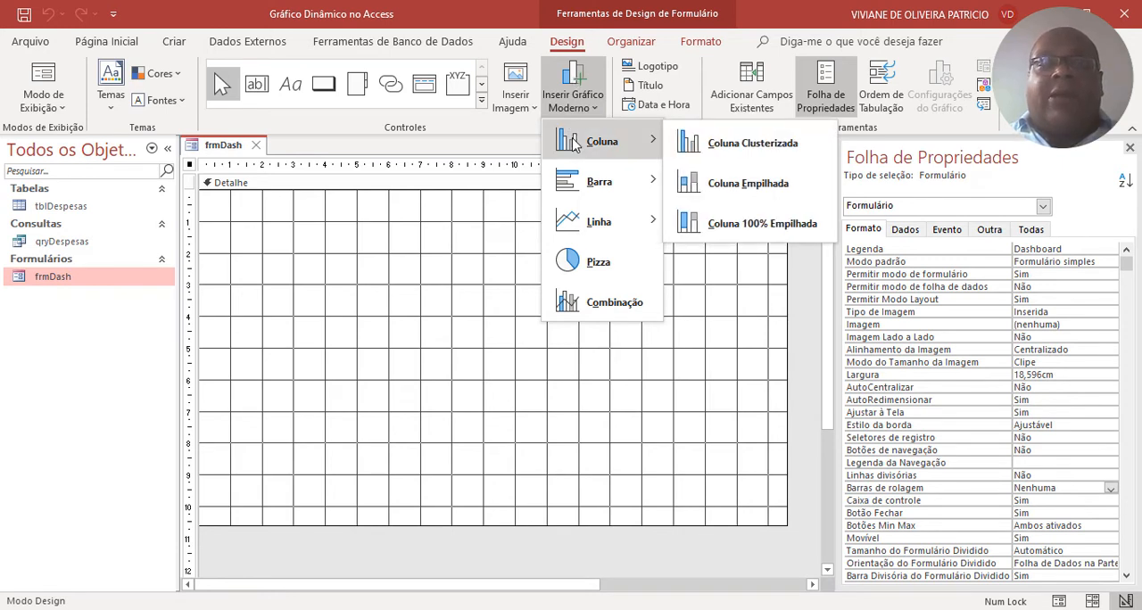
pyautogui.click(780, 148)
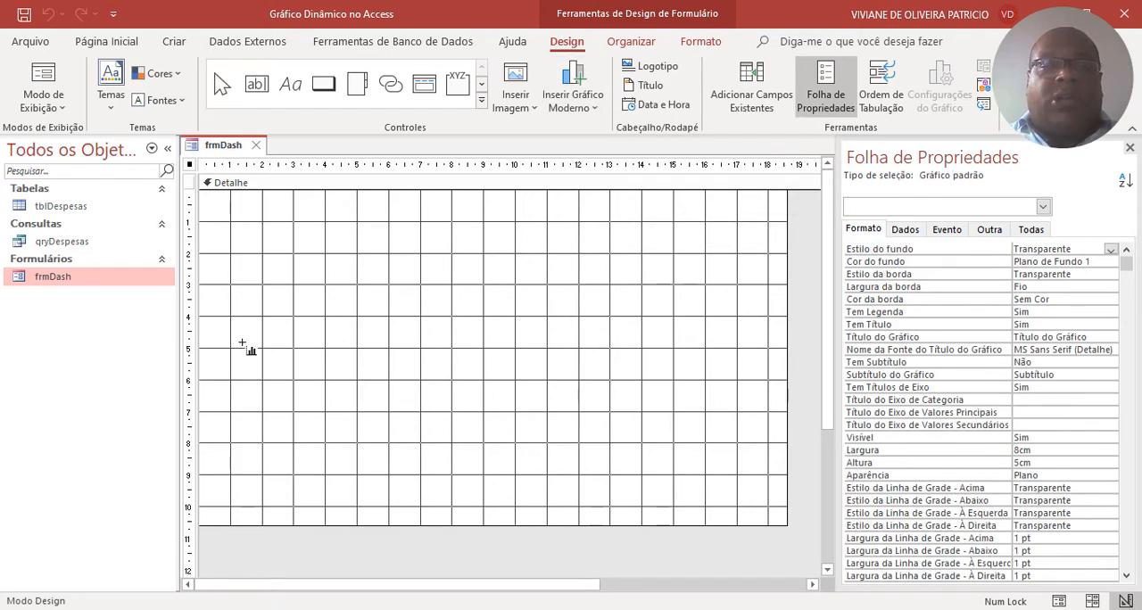
pyautogui.moveTo(223, 265); pyautogui.dragTo(767, 504)
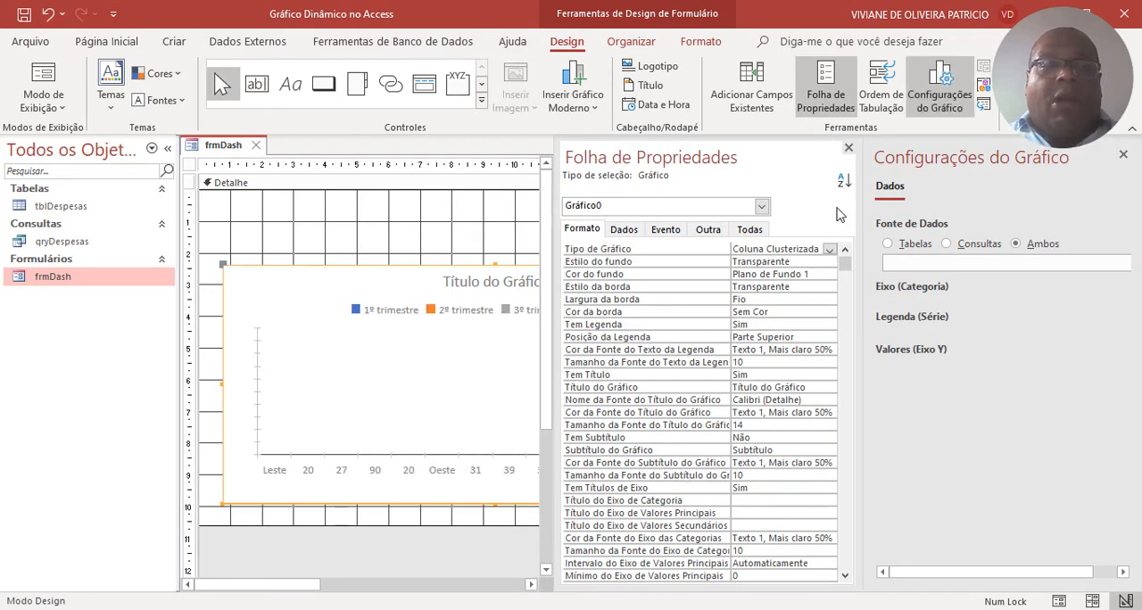
# Hide the property sheet, set the chart's data source to the query qryDespesas, and widen the chart settings pane.
pyautogui.click(848, 148)
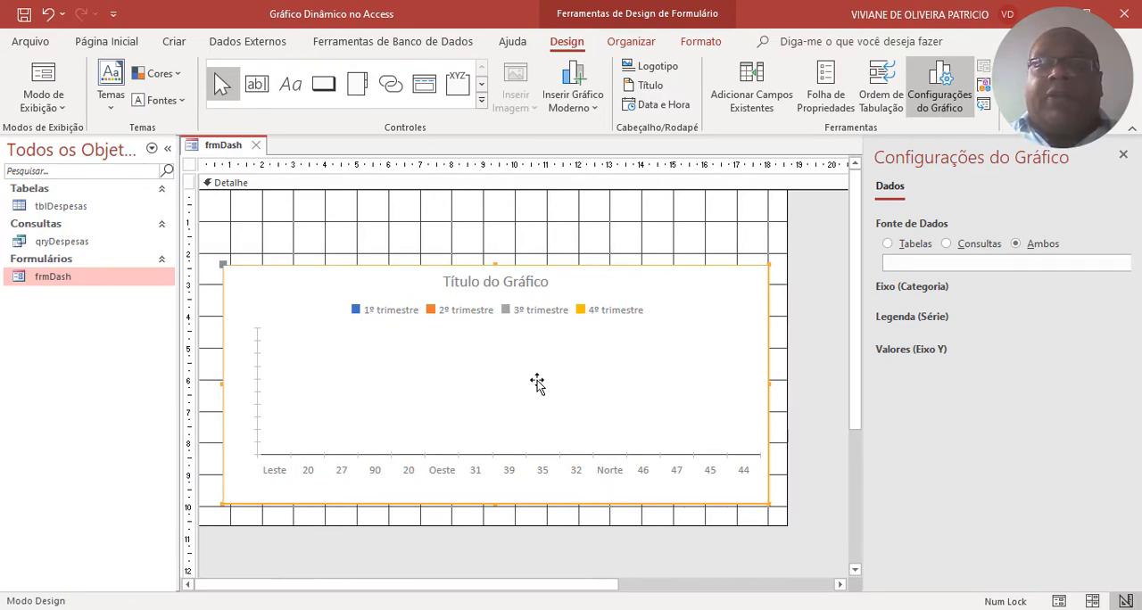
pyautogui.click(977, 244)
pyautogui.click(968, 270)
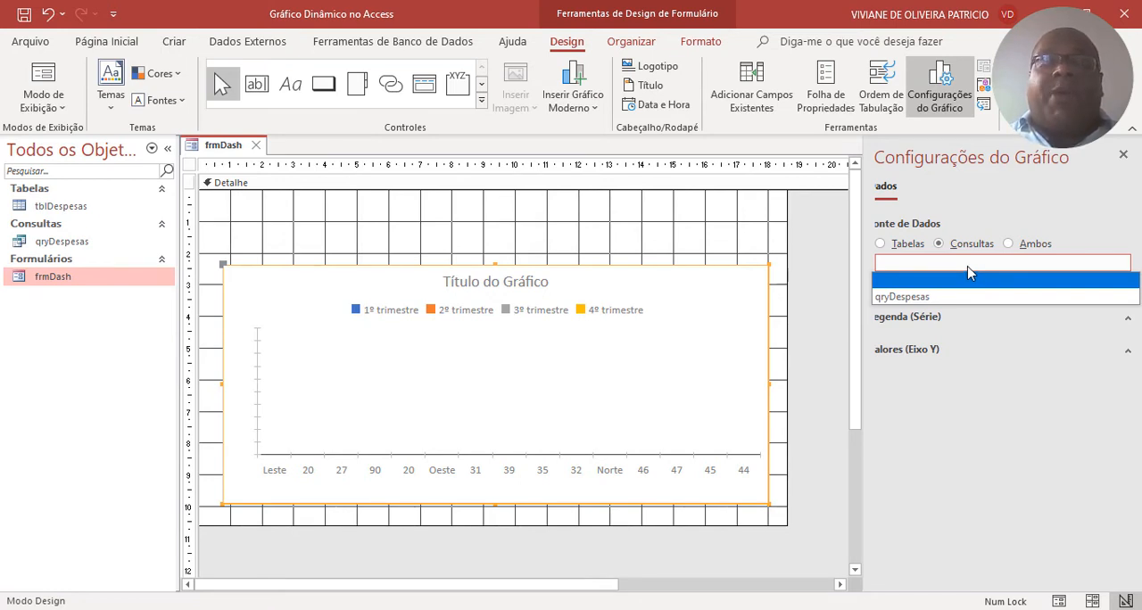
pyautogui.click(944, 297)
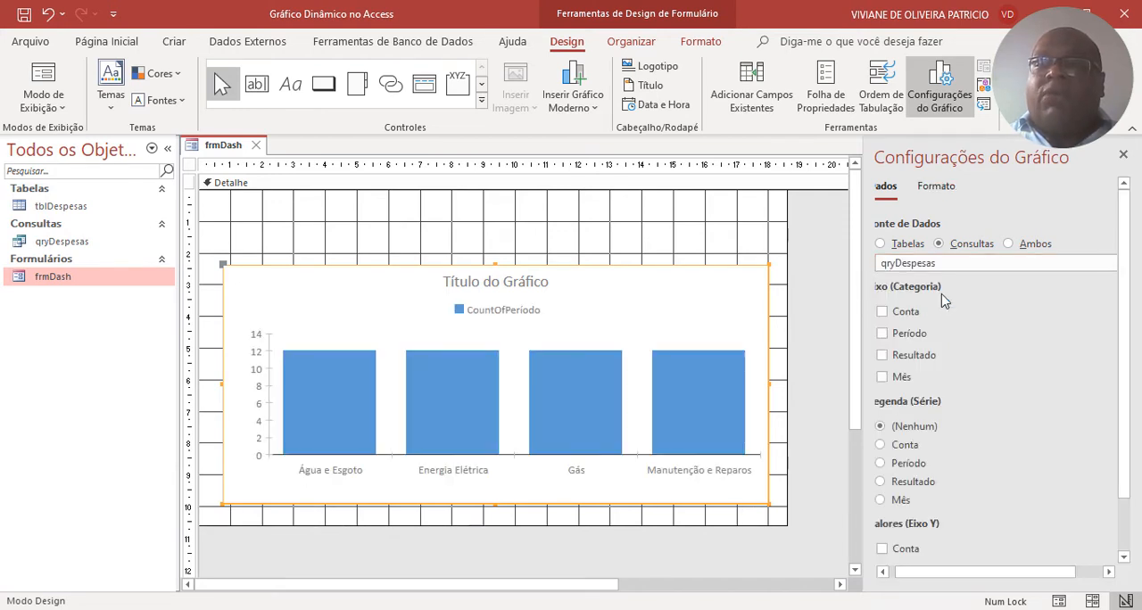
pyautogui.click(883, 572)
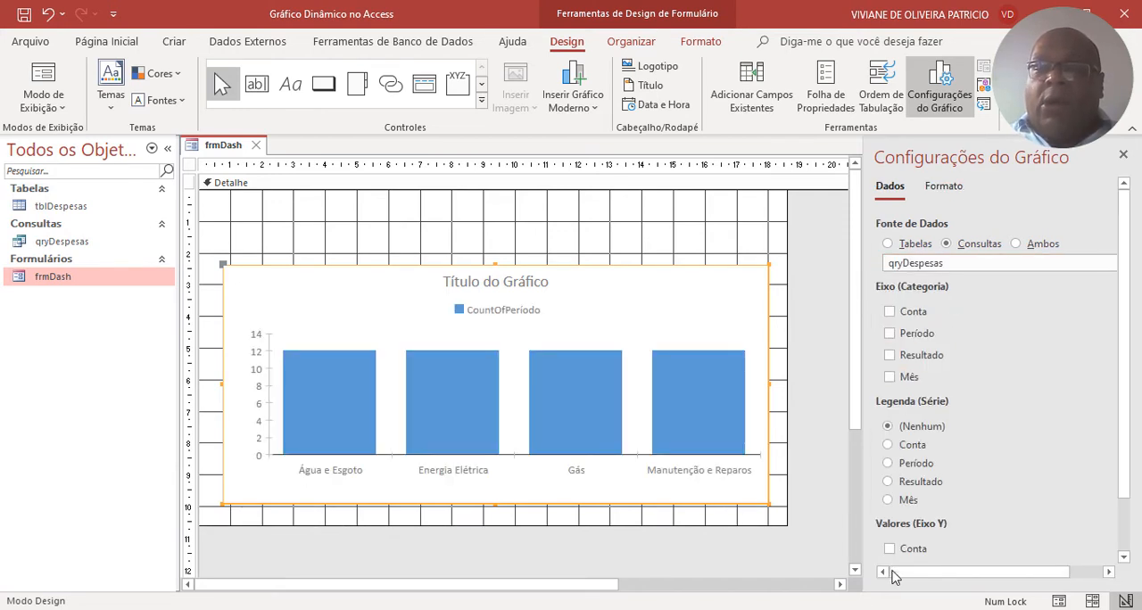
pyautogui.moveTo(861, 476); pyautogui.dragTo(797, 473)
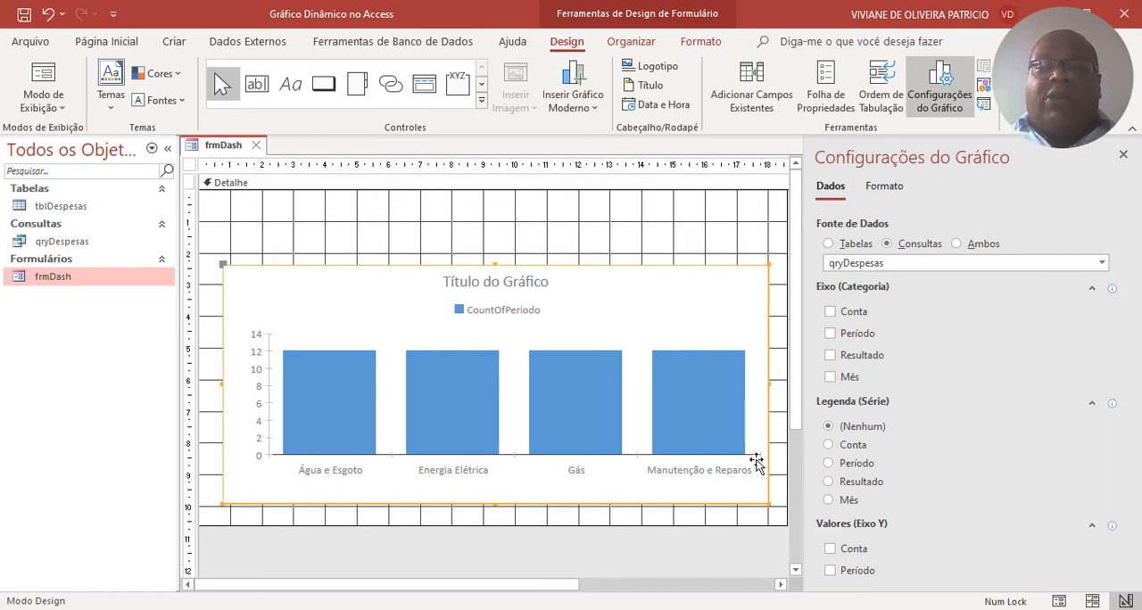
# Use Mês as the chart's category axis and the sum of Resultado as its Y-axis values.
pyautogui.click(829, 377)
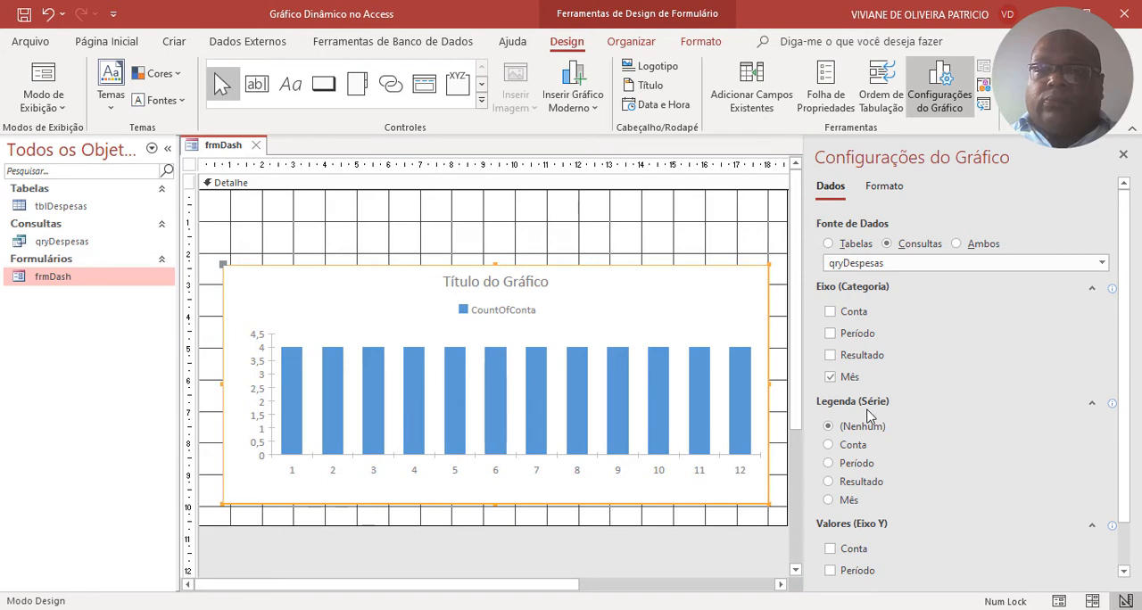
pyautogui.scroll(-1, 868, 416)
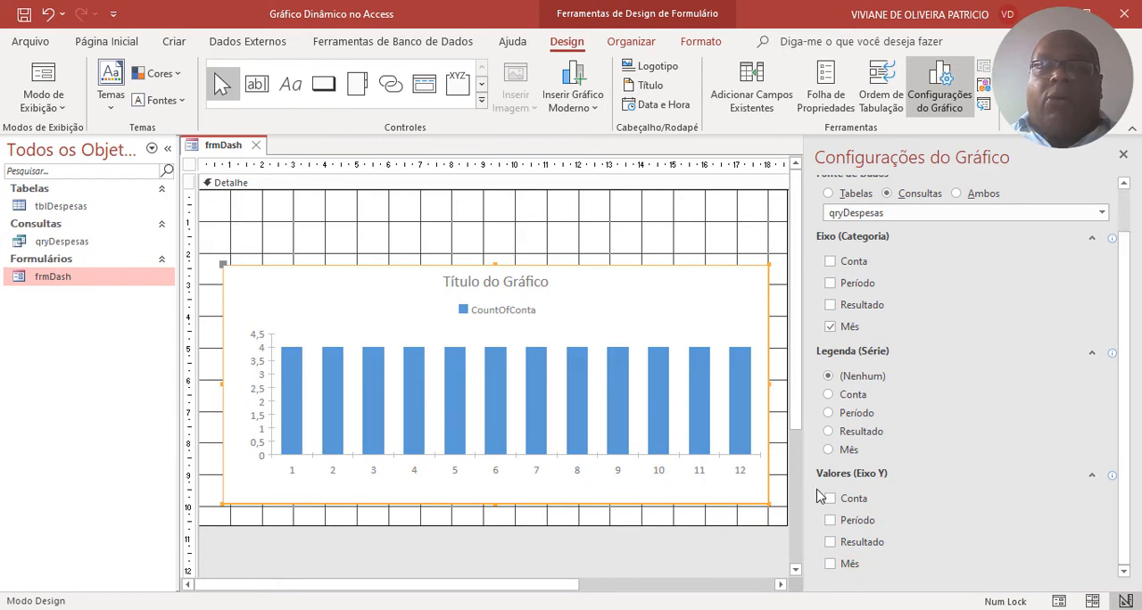
pyautogui.click(831, 542)
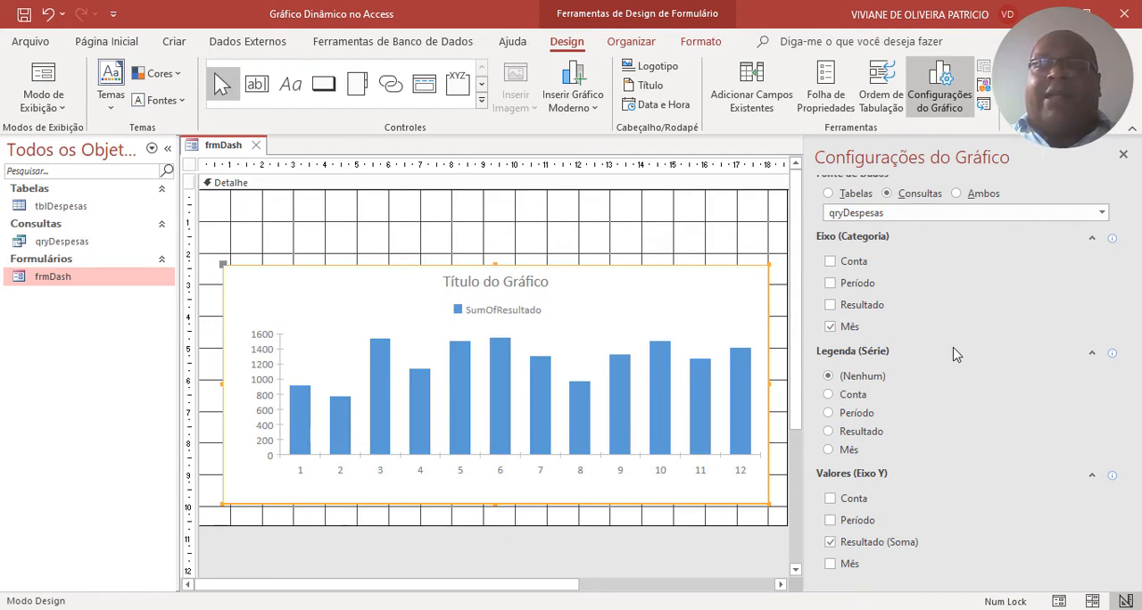
# Try data labels on the SumOfResultado series, remove them, and set the series' display name to Resultado por Mês.
pyautogui.scroll(2, 945, 353)
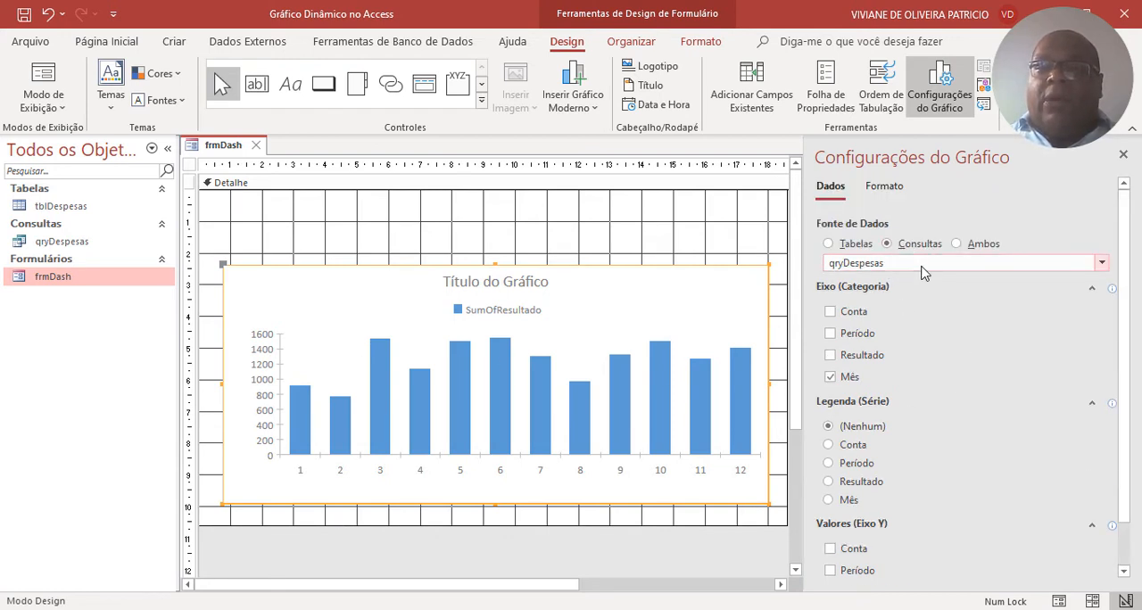
pyautogui.click(885, 186)
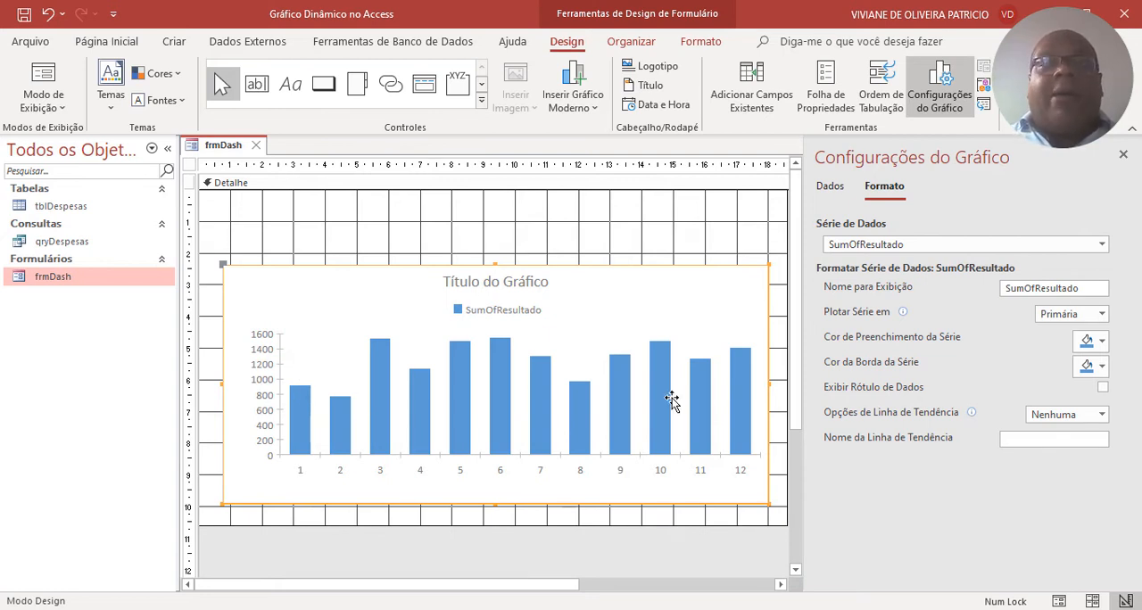
pyautogui.click(1104, 389)
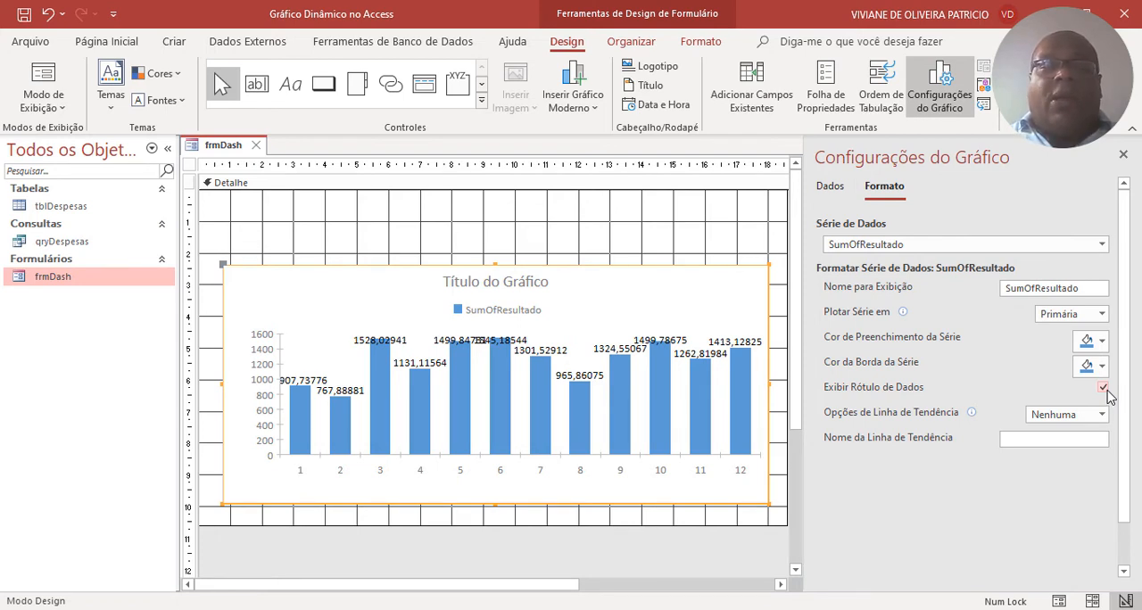
pyautogui.click(1104, 389)
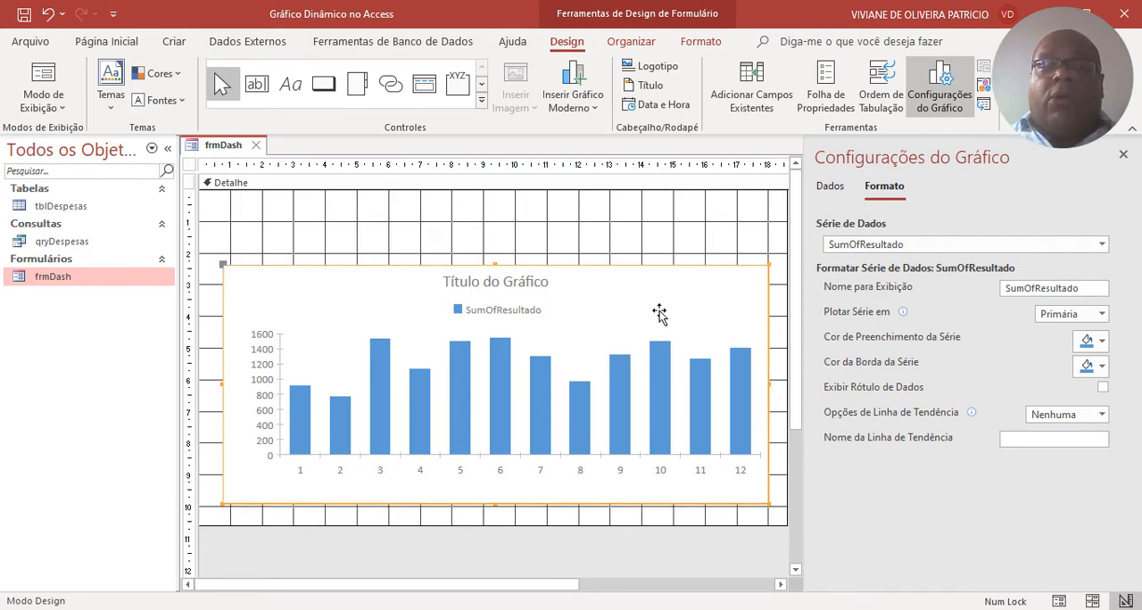
pyautogui.doubleClick(1080, 293)
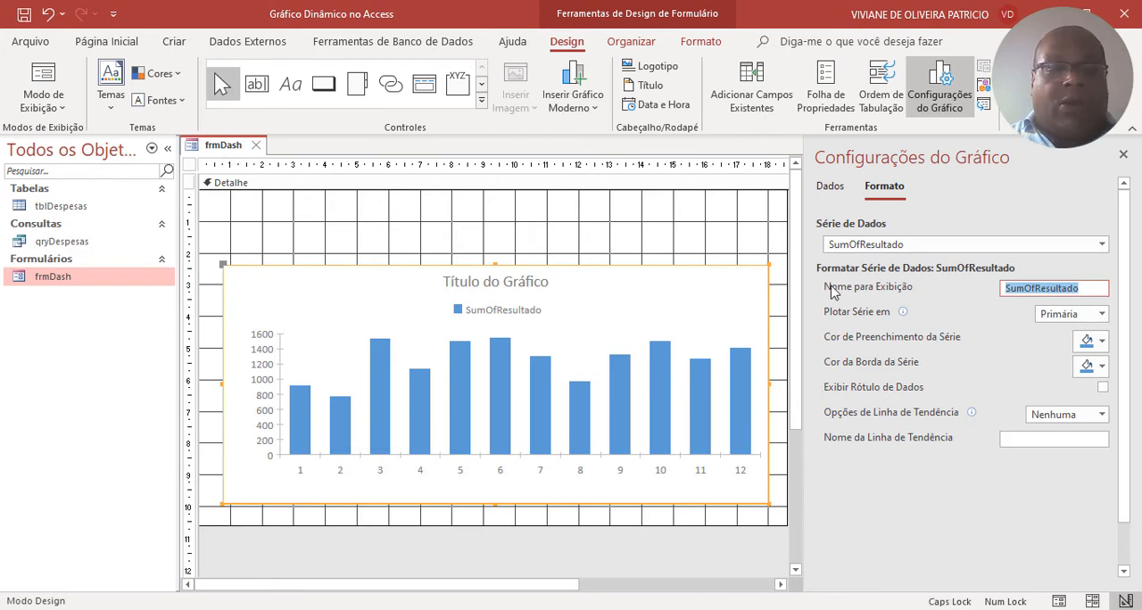
pyautogui.write('Resultado por Mês')
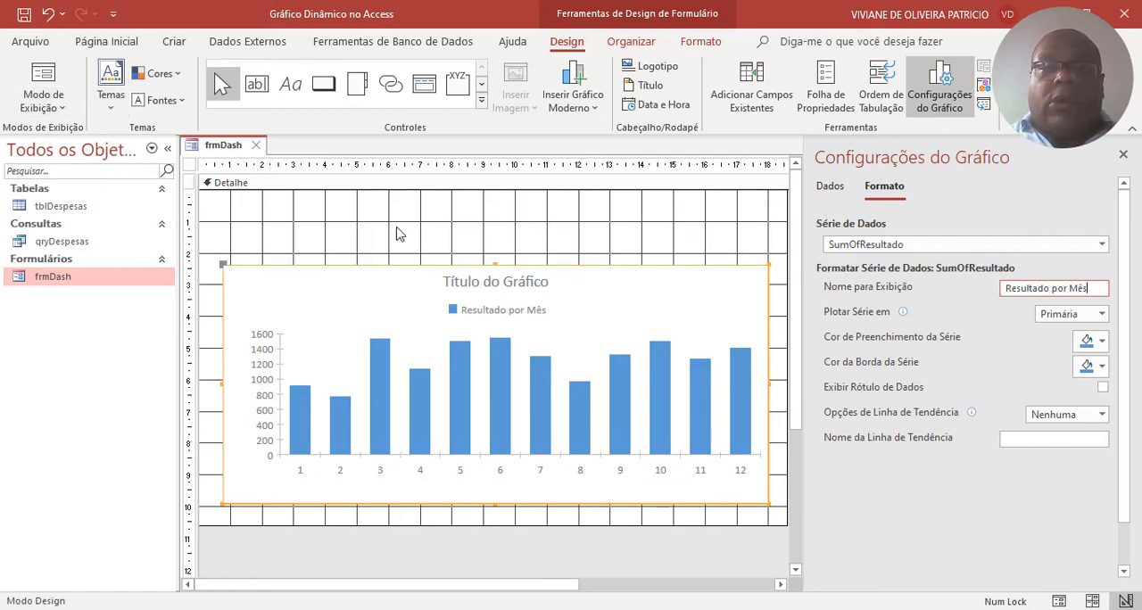
# Enlarge the chart to about 18 cm wide and 8 cm high in the detail section.
pyautogui.rightClick(464, 275)
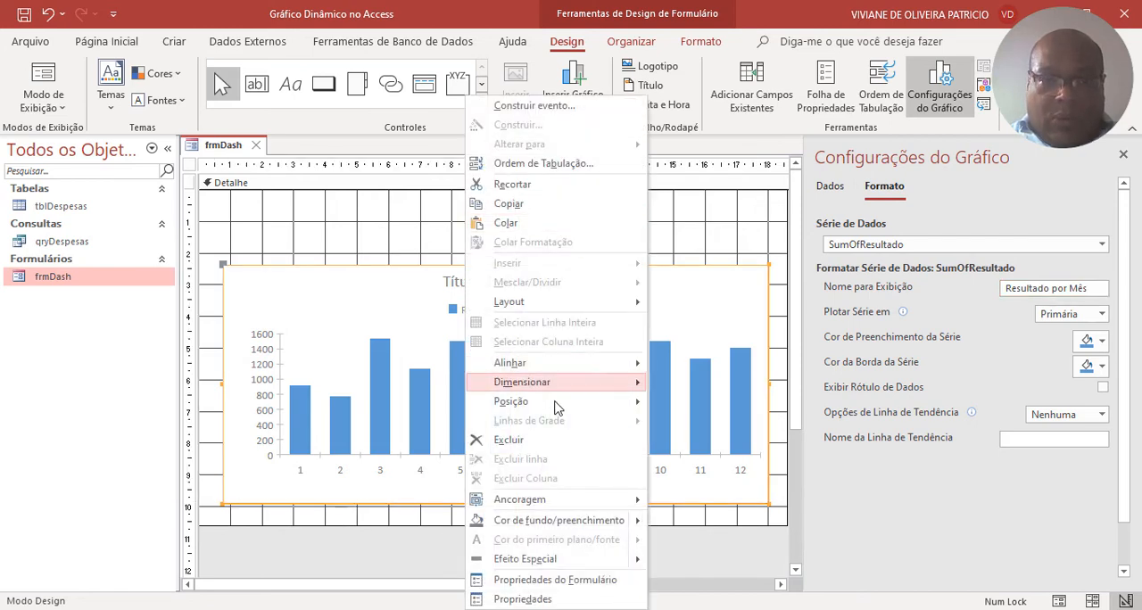
pyautogui.click(406, 308)
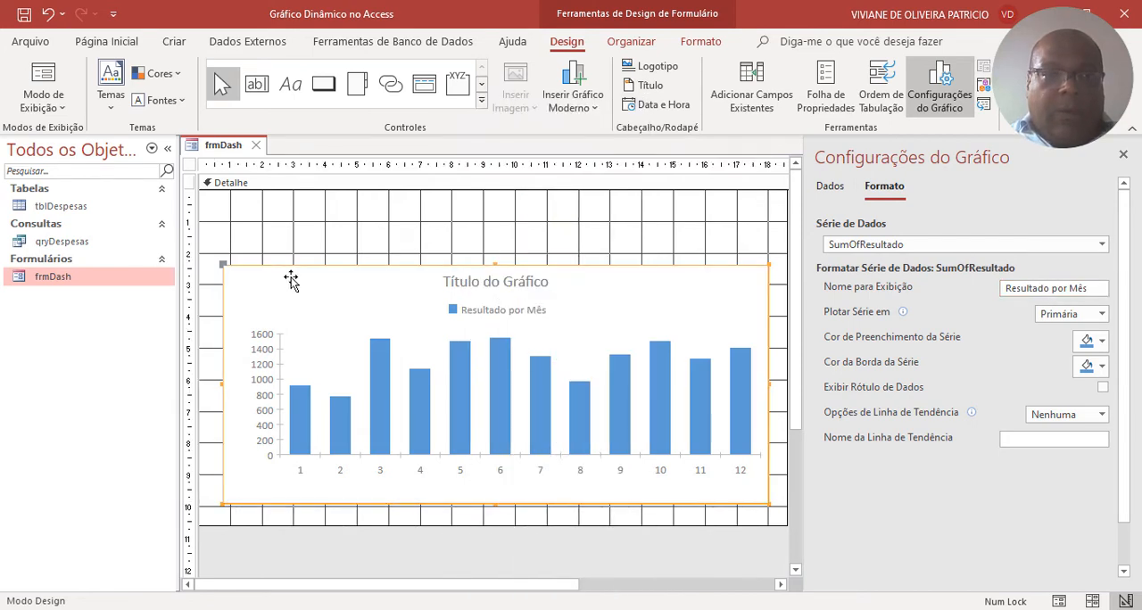
pyautogui.moveTo(219, 267); pyautogui.dragTo(207, 248)
pyautogui.moveTo(753, 484); pyautogui.dragTo(774, 504)
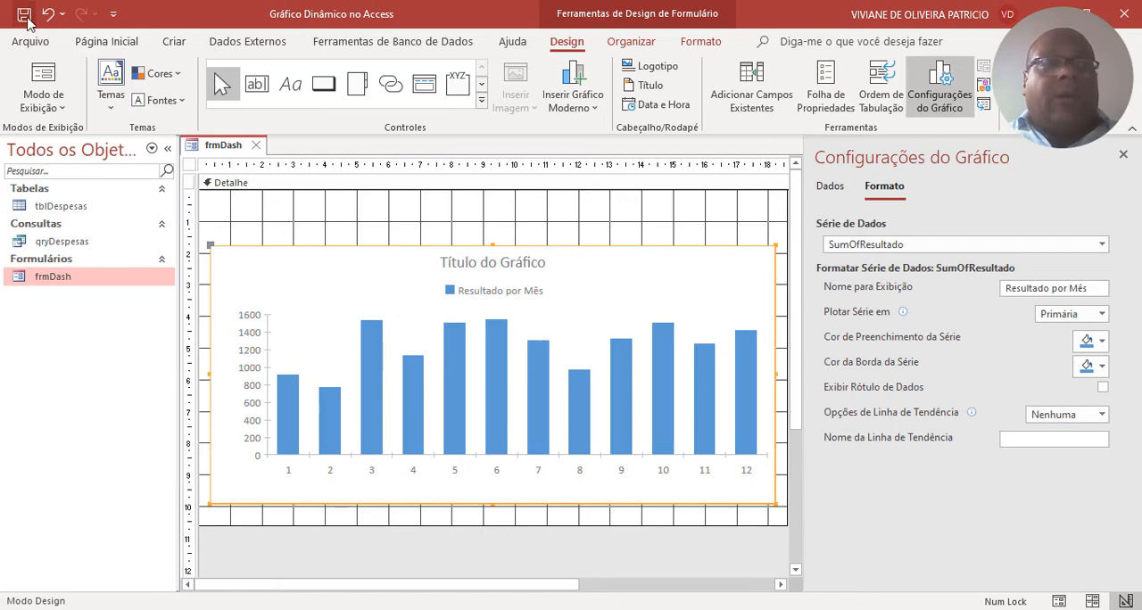
# Preview the chart in frmDash's form view and return the form to design view.
pyautogui.rightClick(217, 153)
pyautogui.click(286, 234)
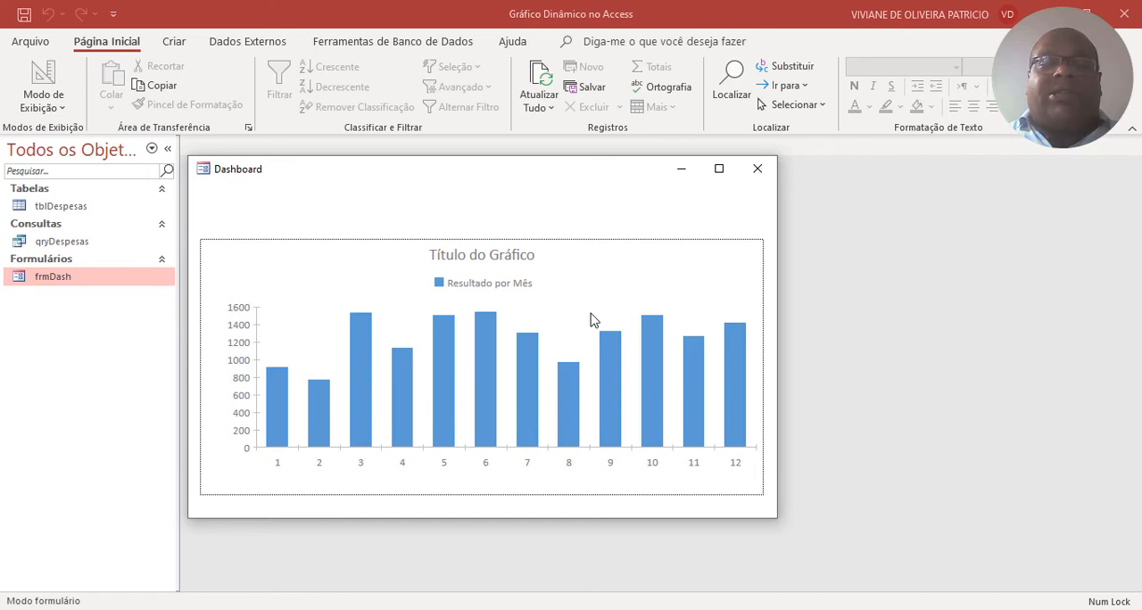
pyautogui.rightClick(722, 223)
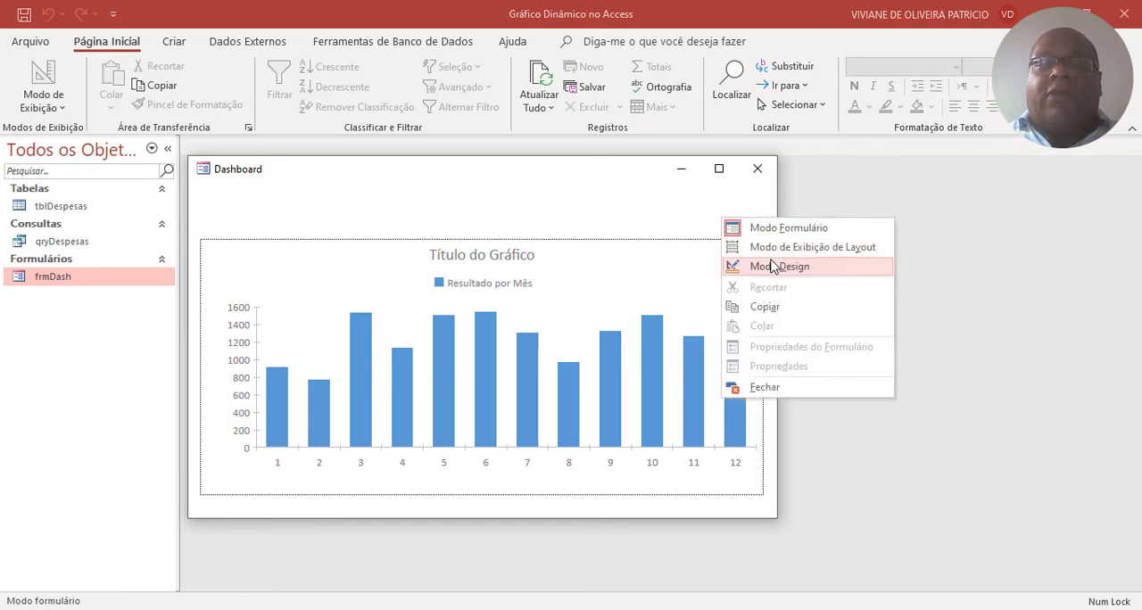
pyautogui.click(740, 264)
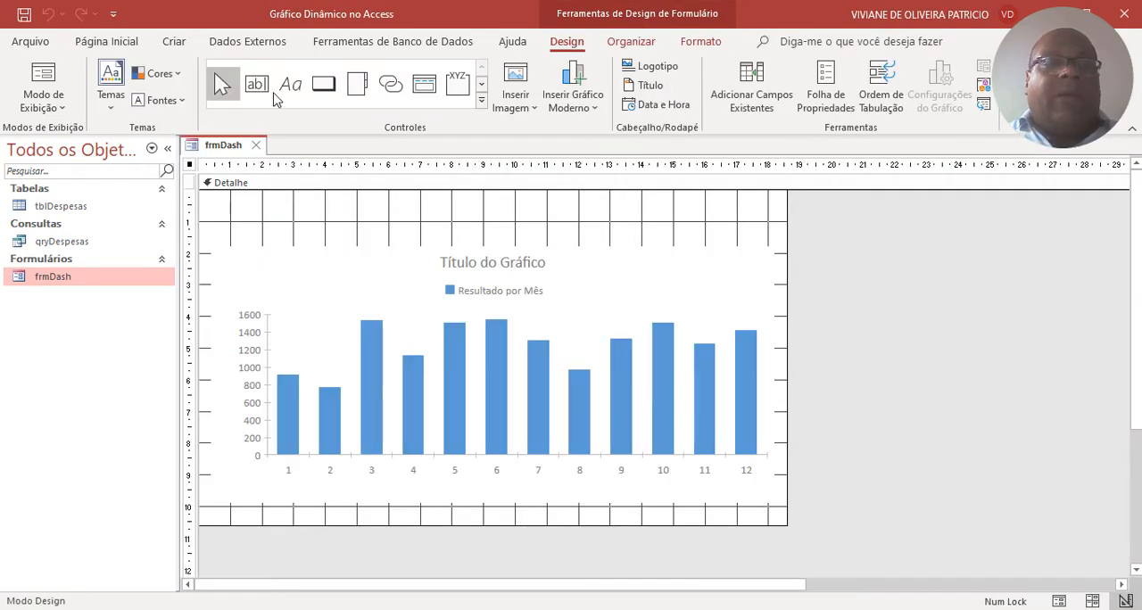
# Insert a combo box about 7 cm wide above the chart that takes its values from the Conta field of tblDespesas.
pyautogui.click(482, 101)
pyautogui.click(257, 112)
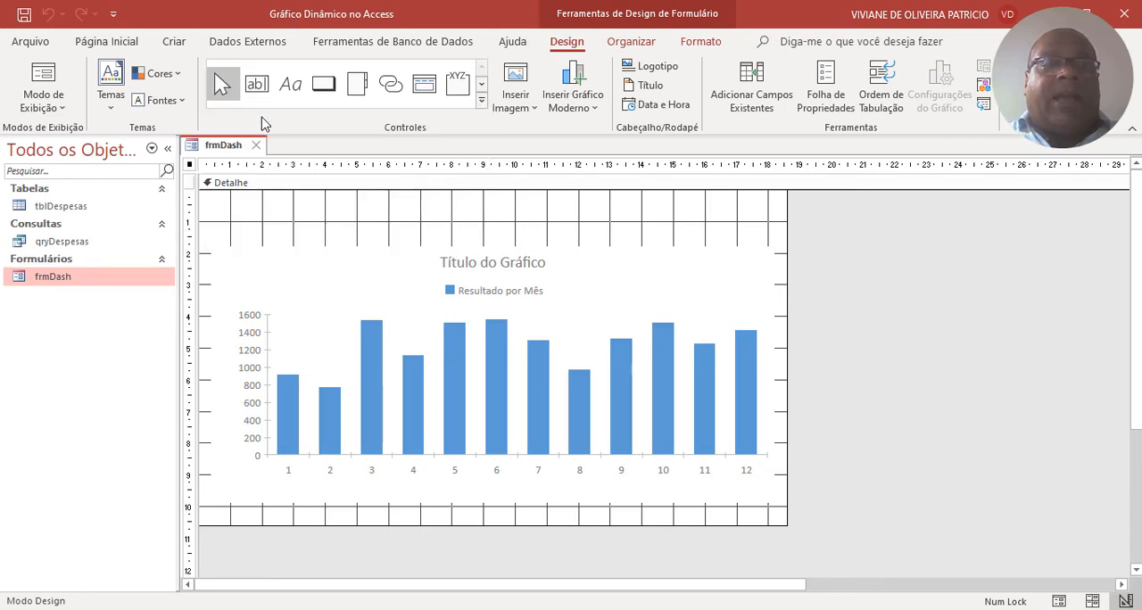
pyautogui.moveTo(266, 202); pyautogui.dragTo(462, 221)
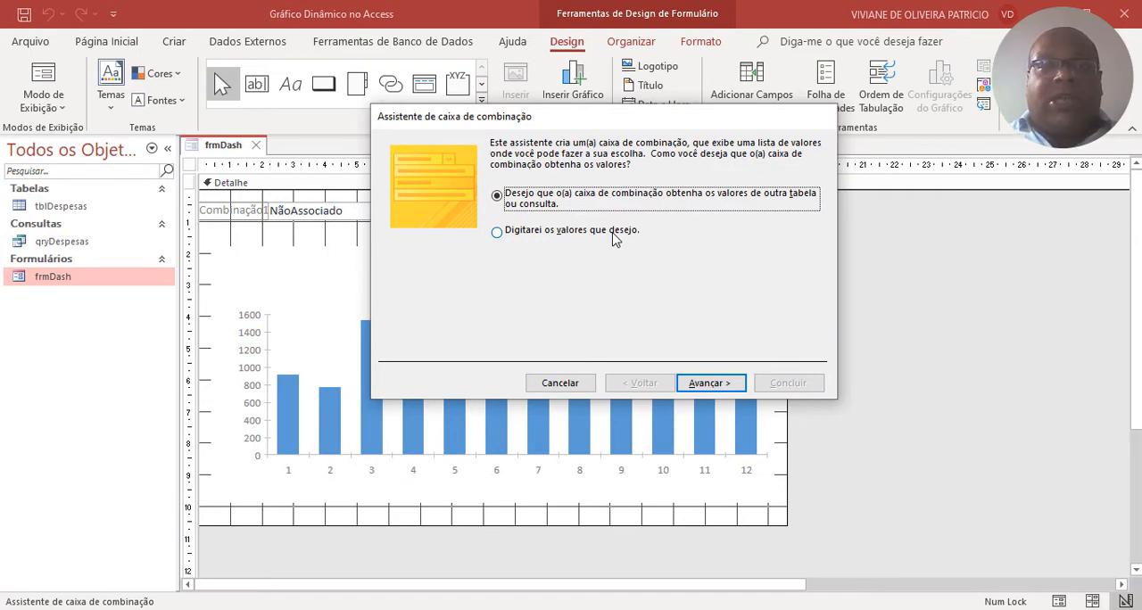
pyautogui.click(709, 380)
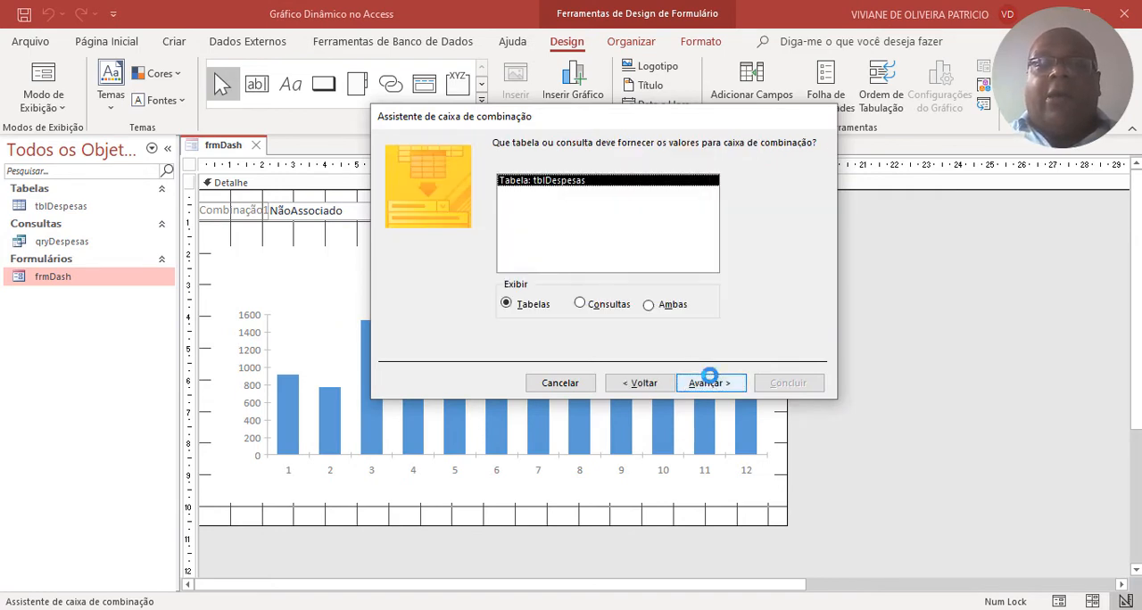
pyautogui.click(703, 383)
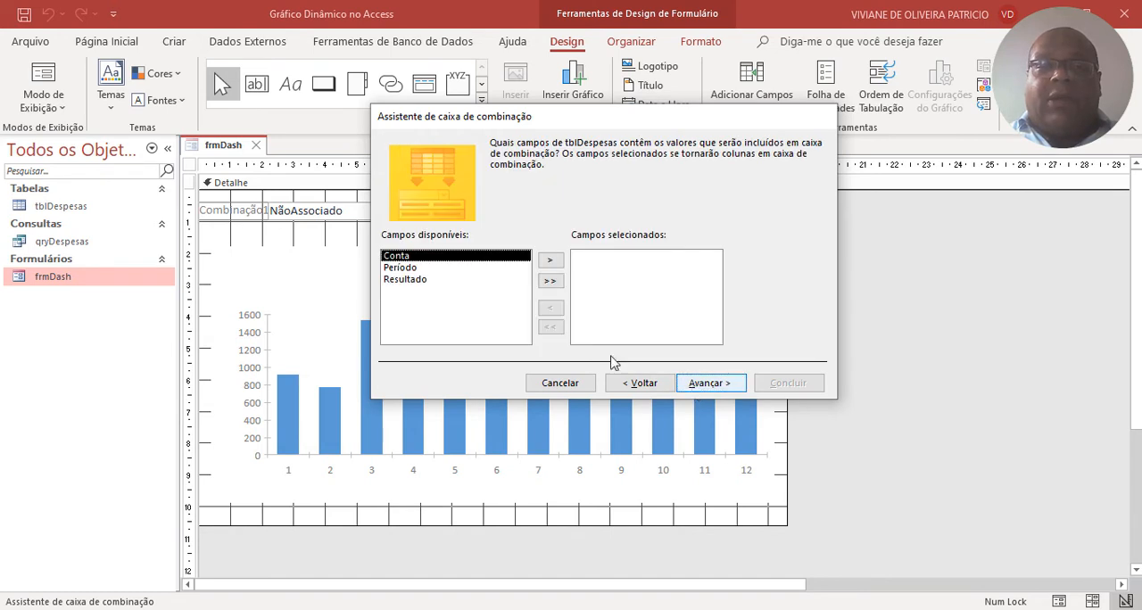
pyautogui.click(548, 261)
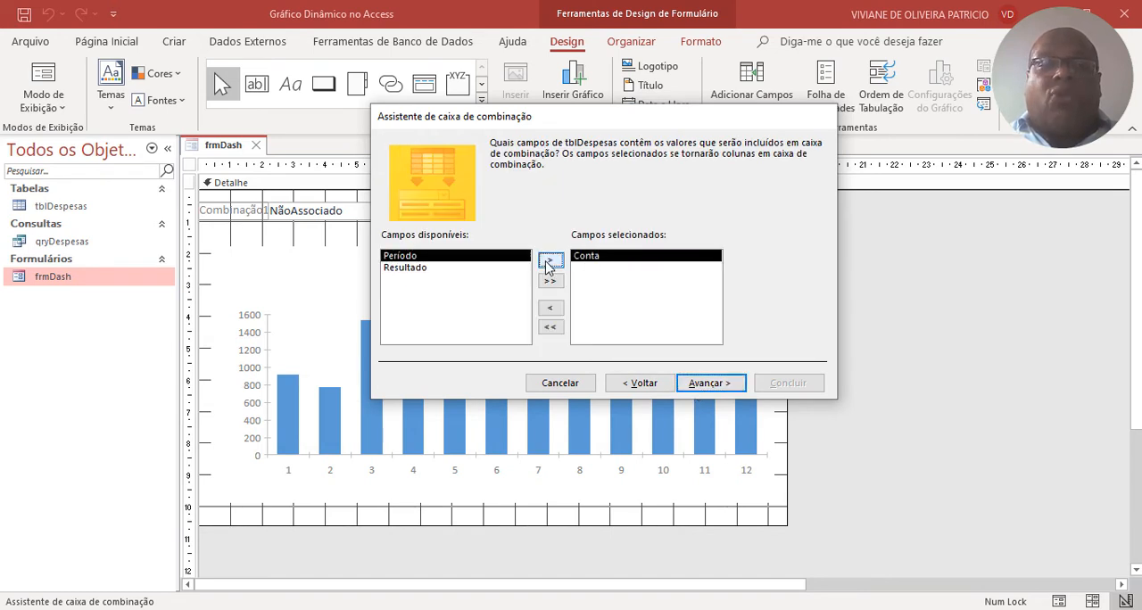
pyautogui.click(705, 383)
# Sort the combo box items by Conta in ascending order and finish the wizard with the label Conta.
pyautogui.click(550, 200)
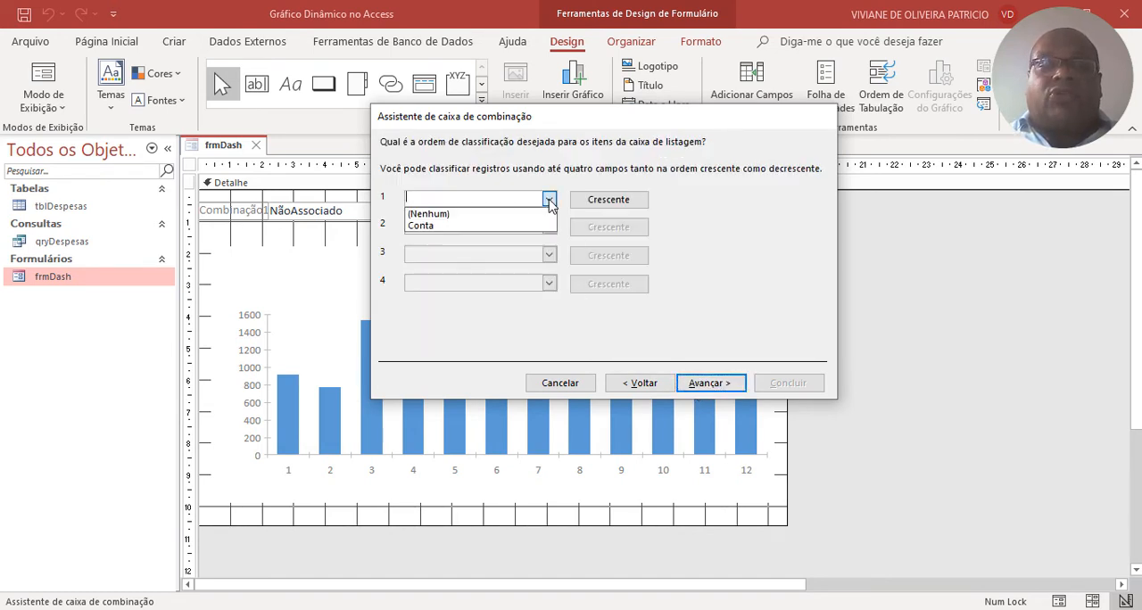
pyautogui.click(457, 226)
pyautogui.click(721, 384)
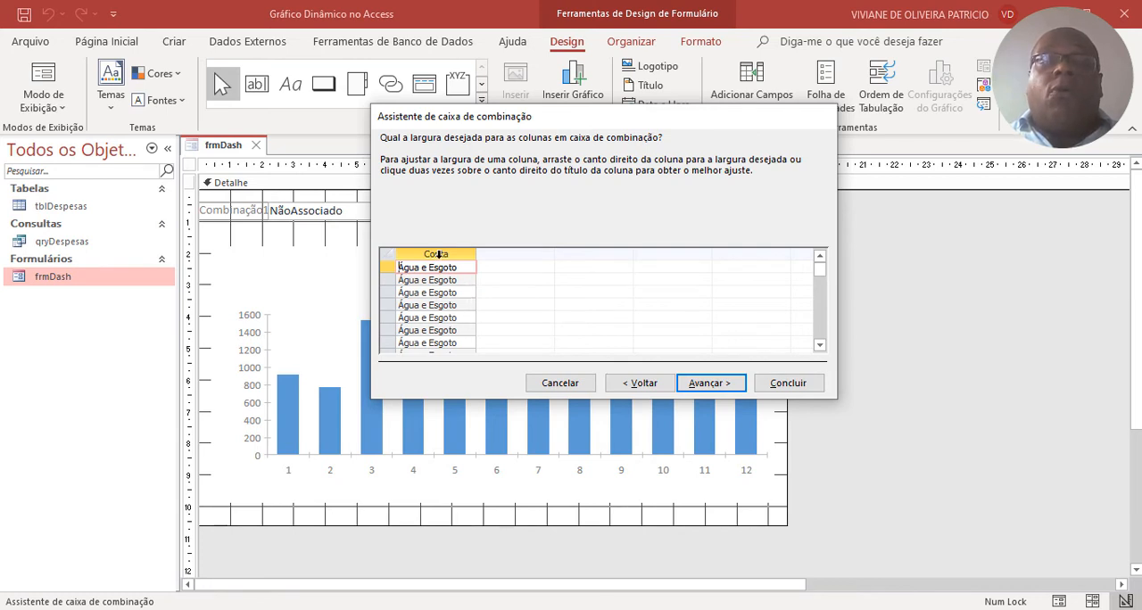
pyautogui.scroll(-10, 427, 280)
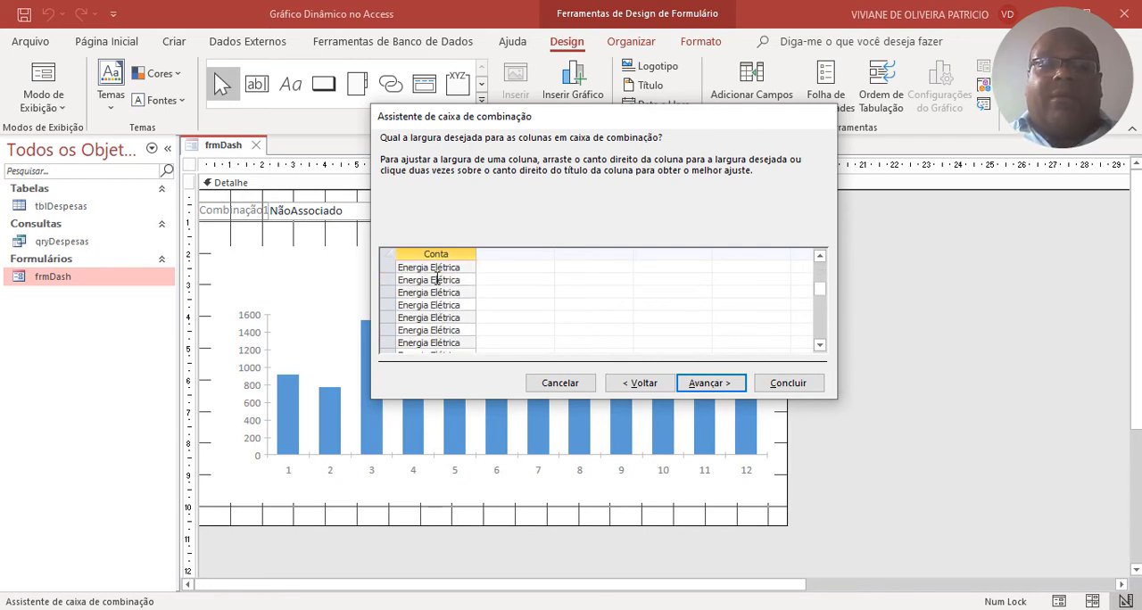
pyautogui.scroll(10, 437, 280)
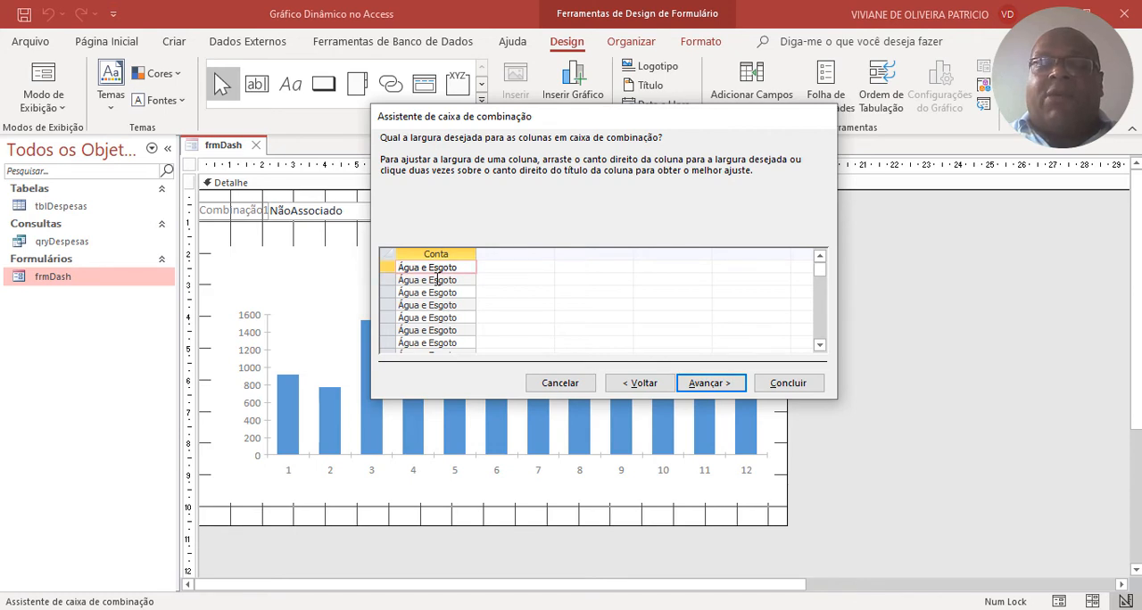
pyautogui.click(702, 383)
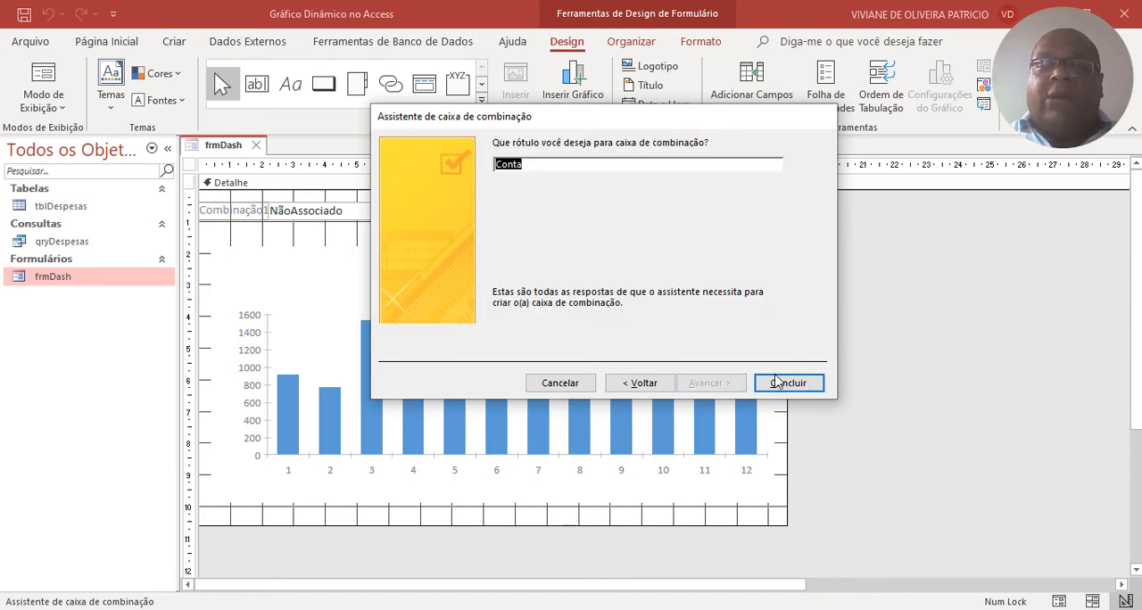
pyautogui.click(775, 383)
# Reposition the Conta label closer to its combo box above the chart.
pyautogui.moveTo(231, 211); pyautogui.dragTo(258, 214)
pyautogui.click(300, 214)
pyautogui.click(426, 223)
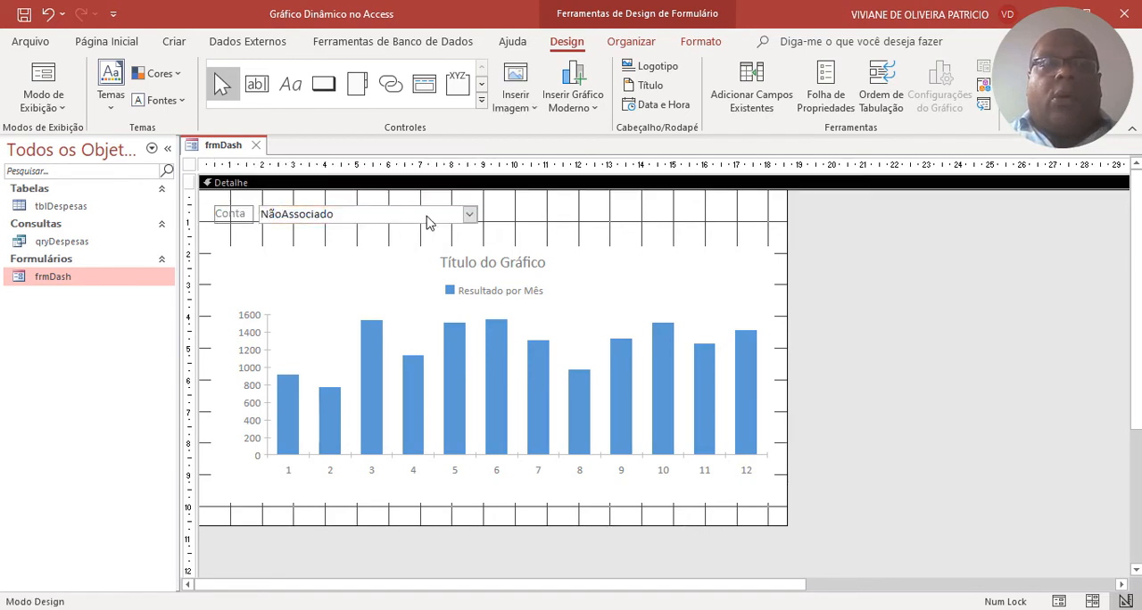
# Check the entries of the Conta combo box in form view and return frmDash to design view.
pyautogui.rightClick(234, 149)
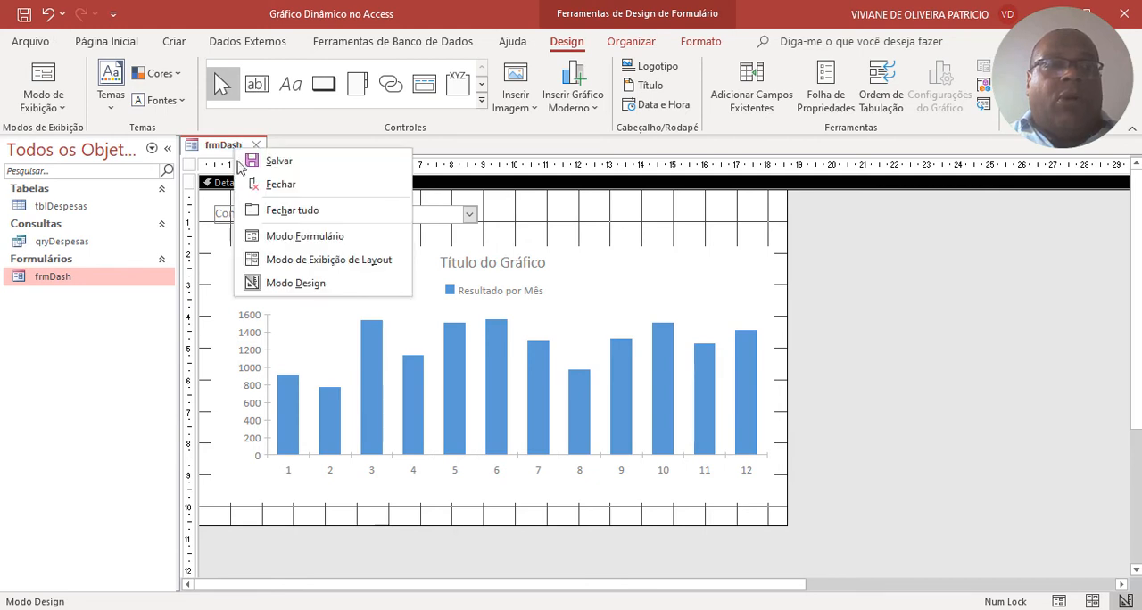
pyautogui.click(270, 233)
pyautogui.click(457, 207)
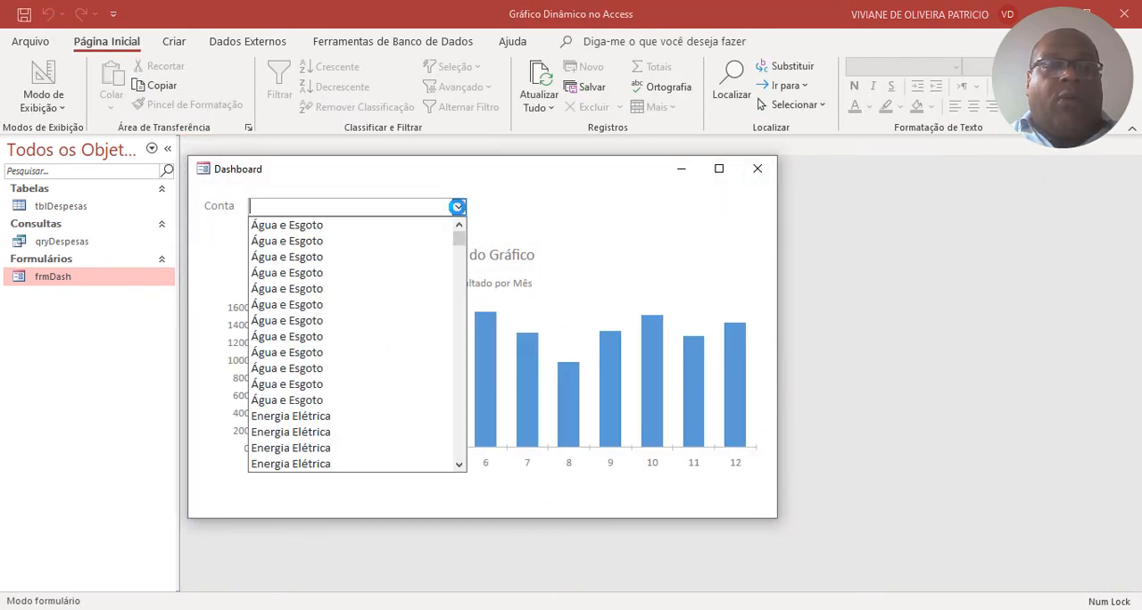
pyautogui.scroll(-5, 384, 288)
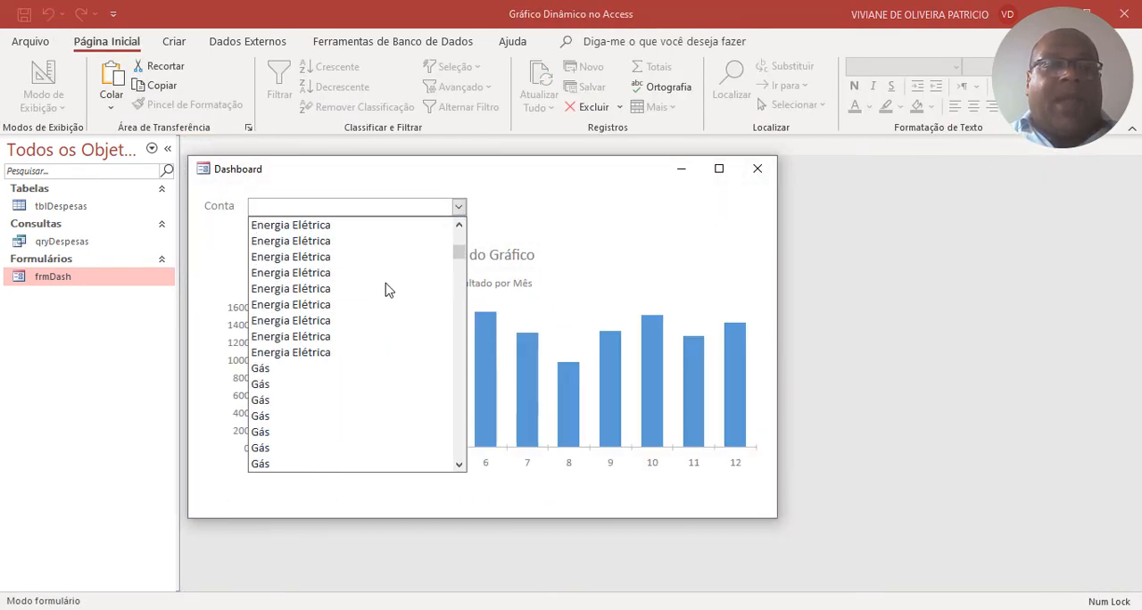
pyautogui.scroll(-5, 387, 288)
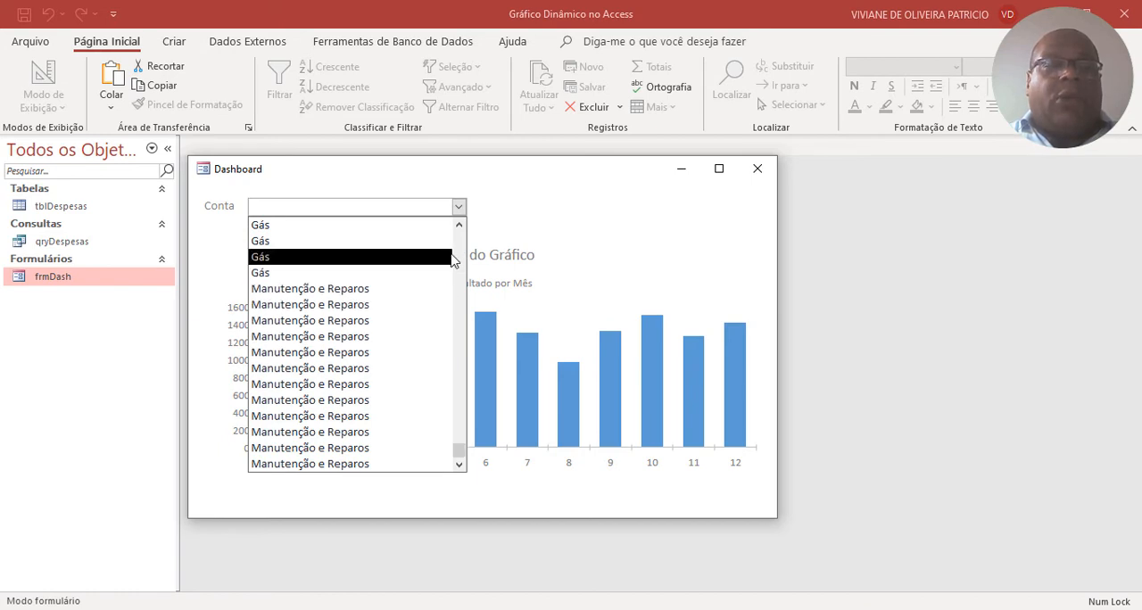
pyautogui.rightClick(534, 208)
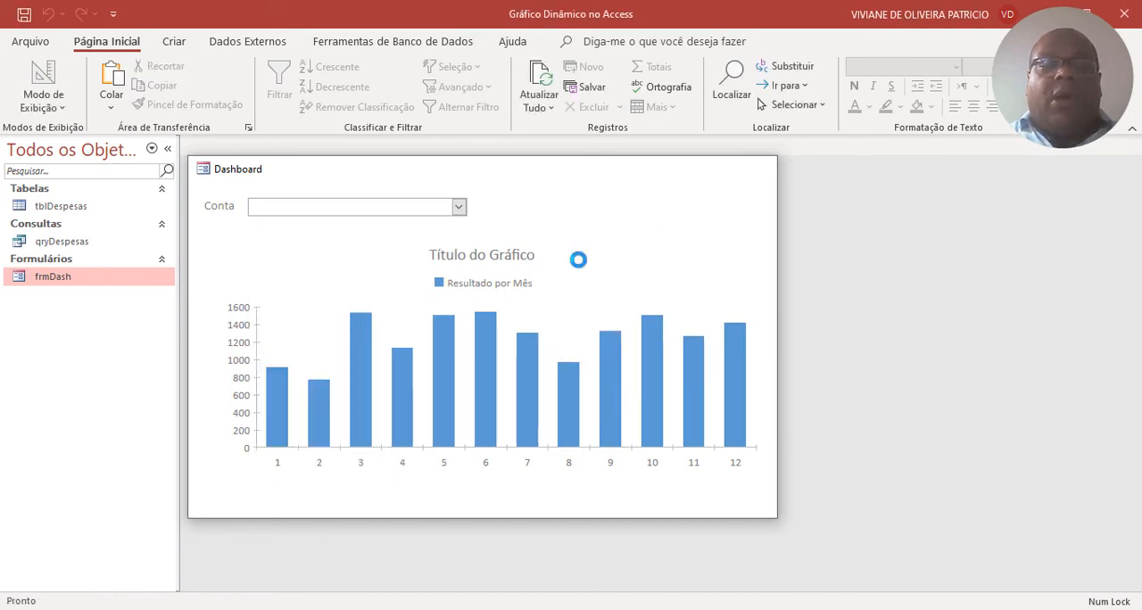
pyautogui.click(577, 256)
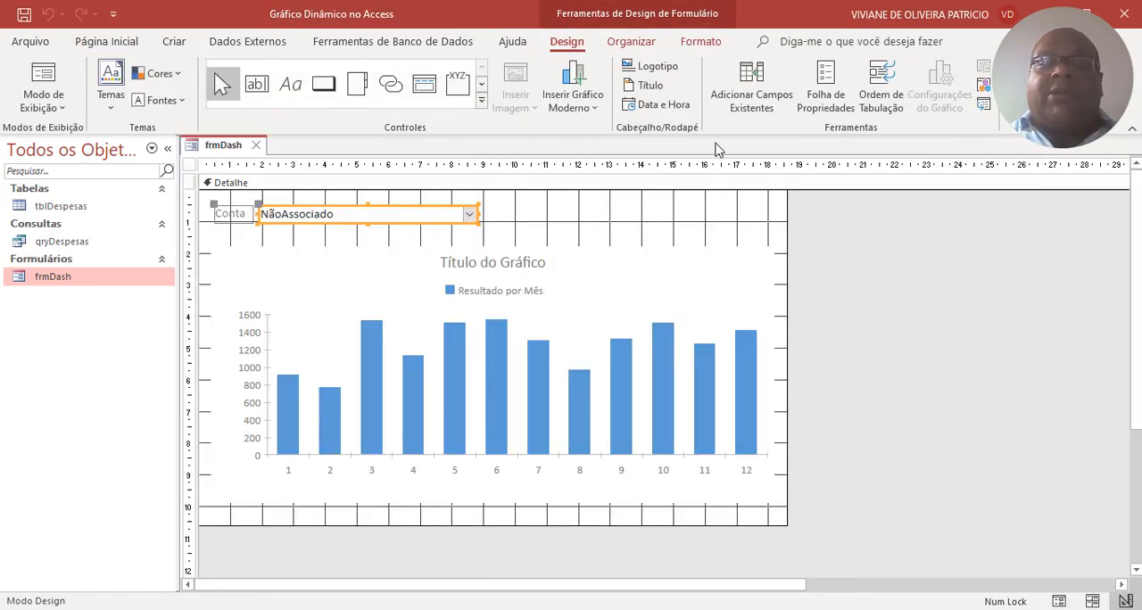
# Show the combo box's properties and name the control cboContas.
pyautogui.click(825, 93)
pyautogui.click(903, 231)
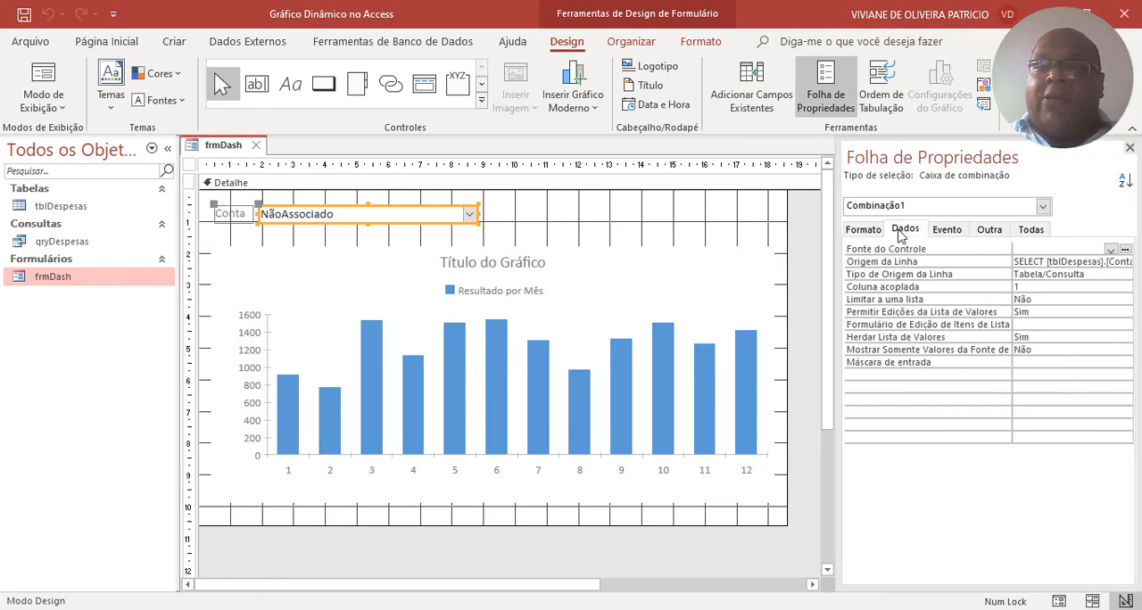
pyautogui.click(990, 230)
pyautogui.moveTo(1088, 249); pyautogui.dragTo(954, 250)
pyautogui.write('c')
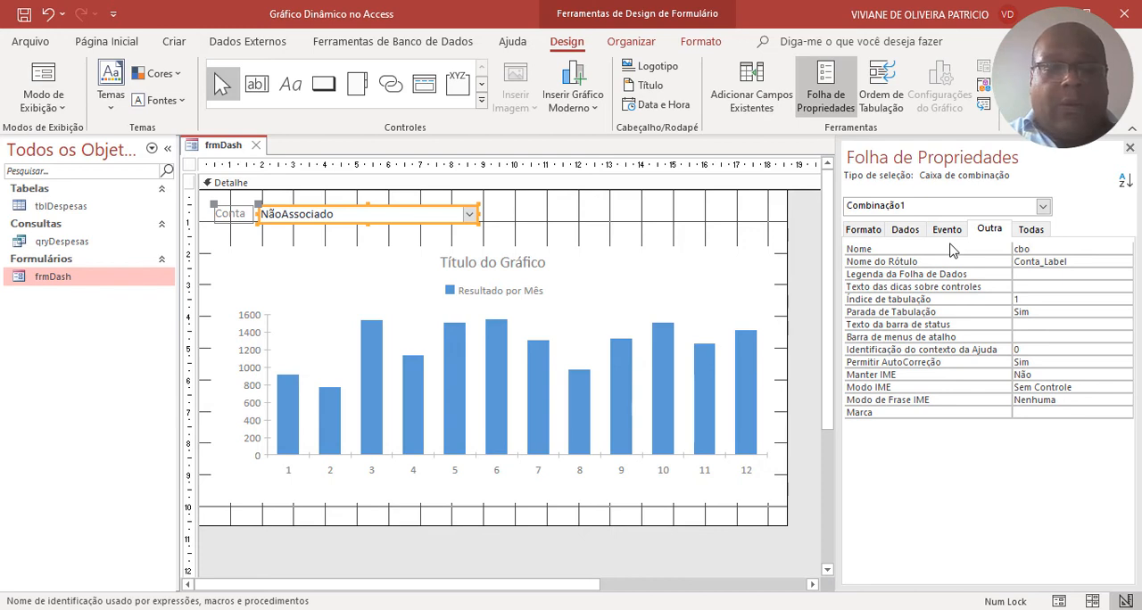
pyautogui.write('boCont')
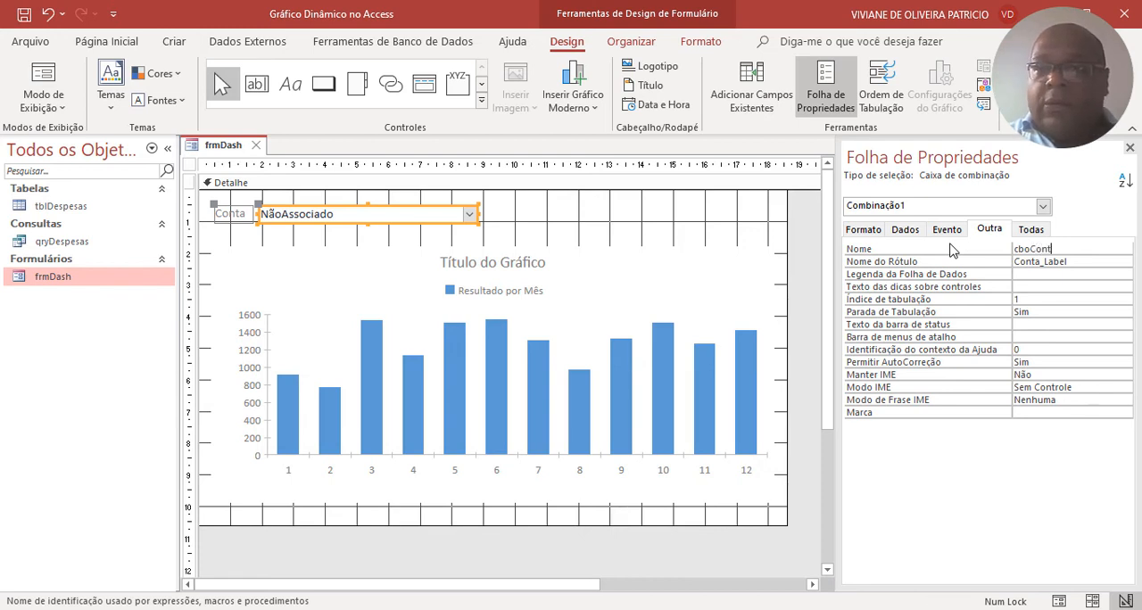
pyautogui.write('as')
pyautogui.press('Return')
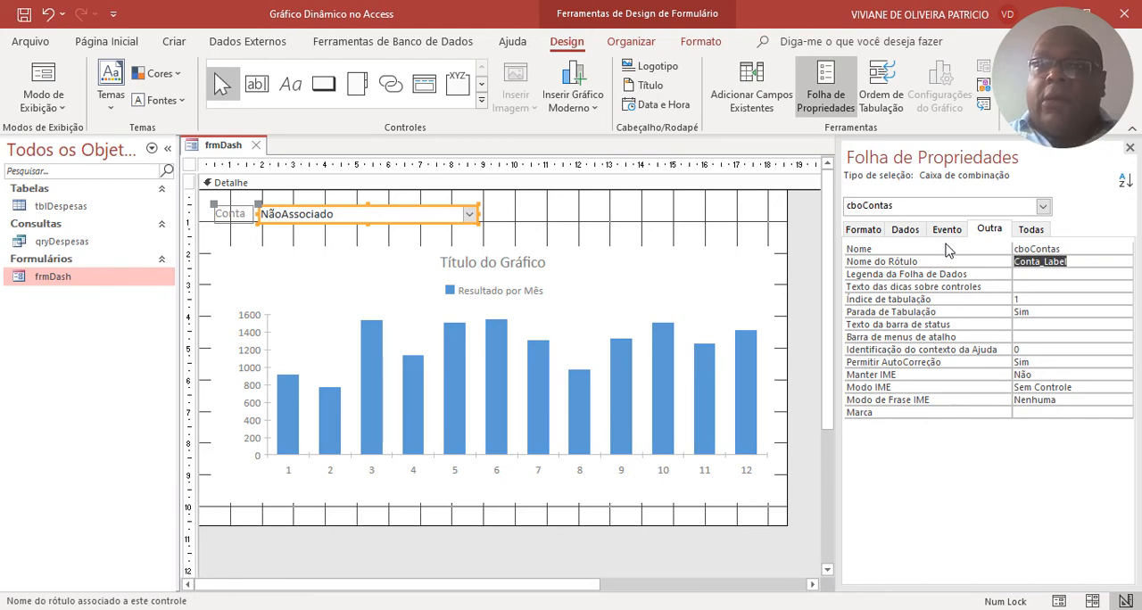
# Turn on totals grouping in the combo box's row source query, run it, and close it saving the changes.
pyautogui.click(904, 230)
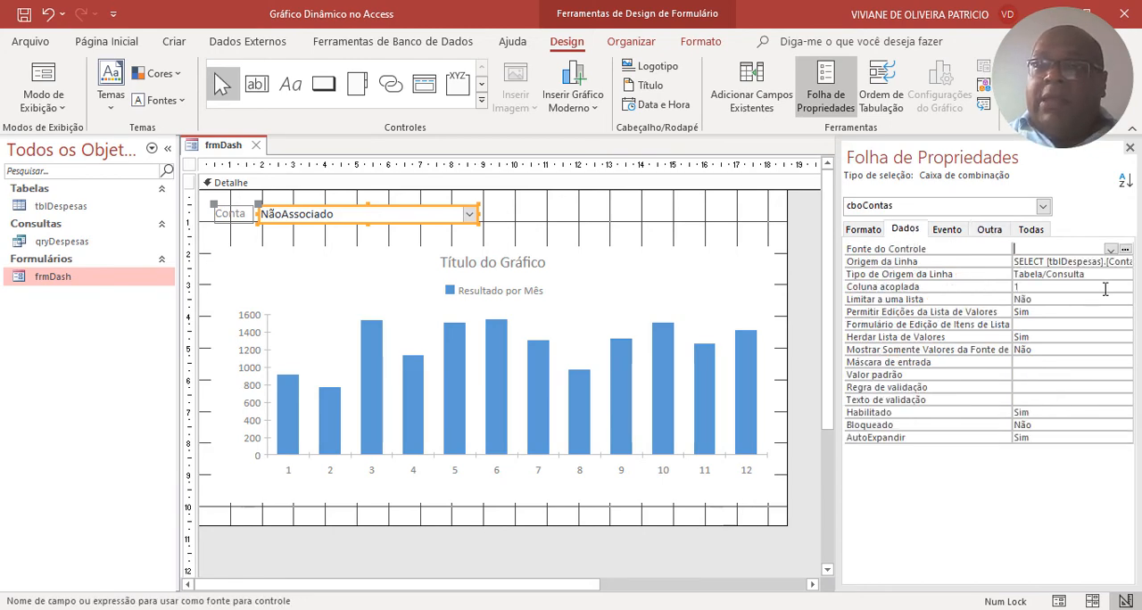
pyautogui.click(1083, 261)
pyautogui.click(1125, 262)
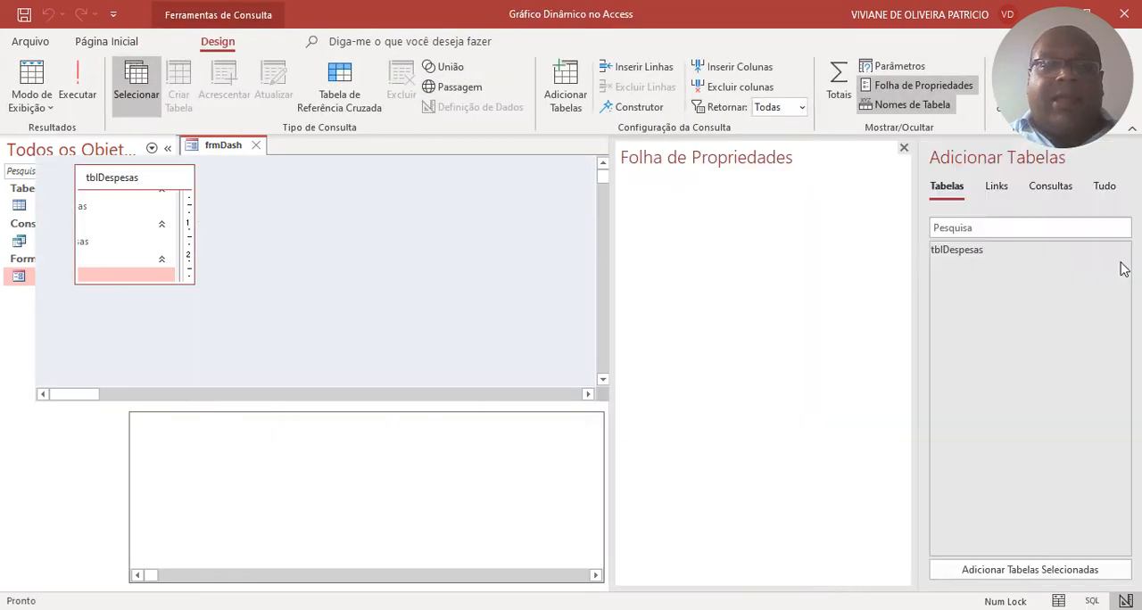
pyautogui.click(824, 100)
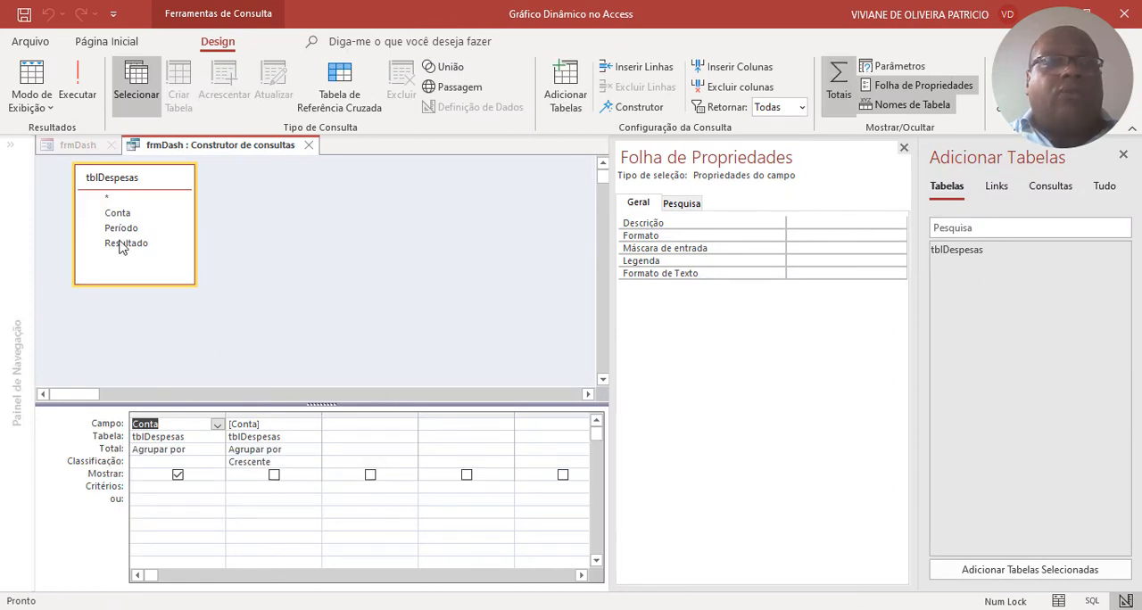
pyautogui.click(87, 96)
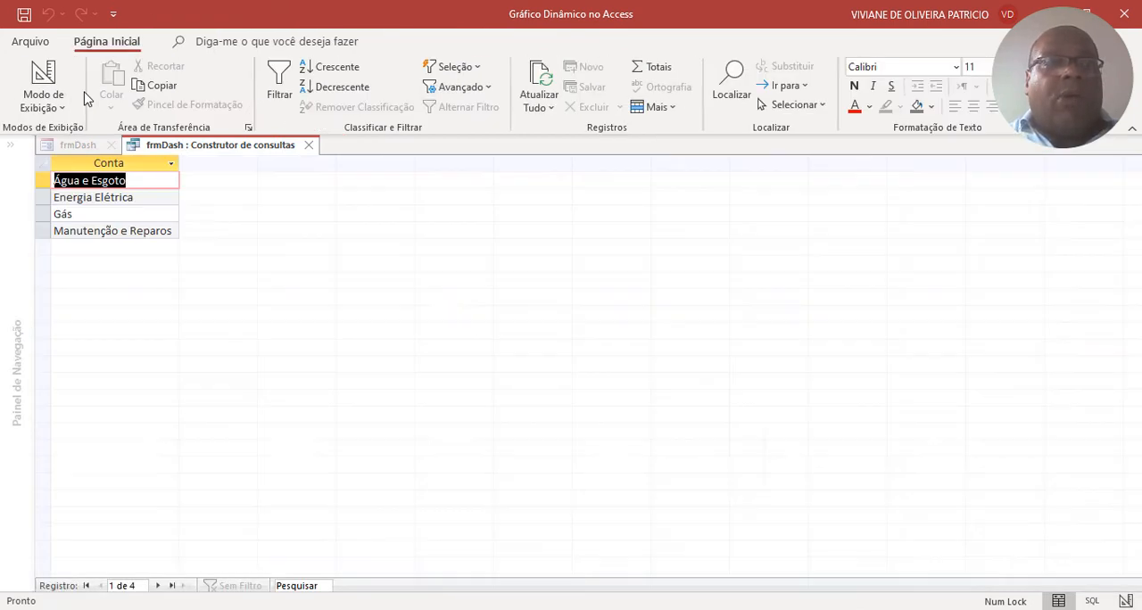
pyautogui.click(309, 144)
pyautogui.click(506, 380)
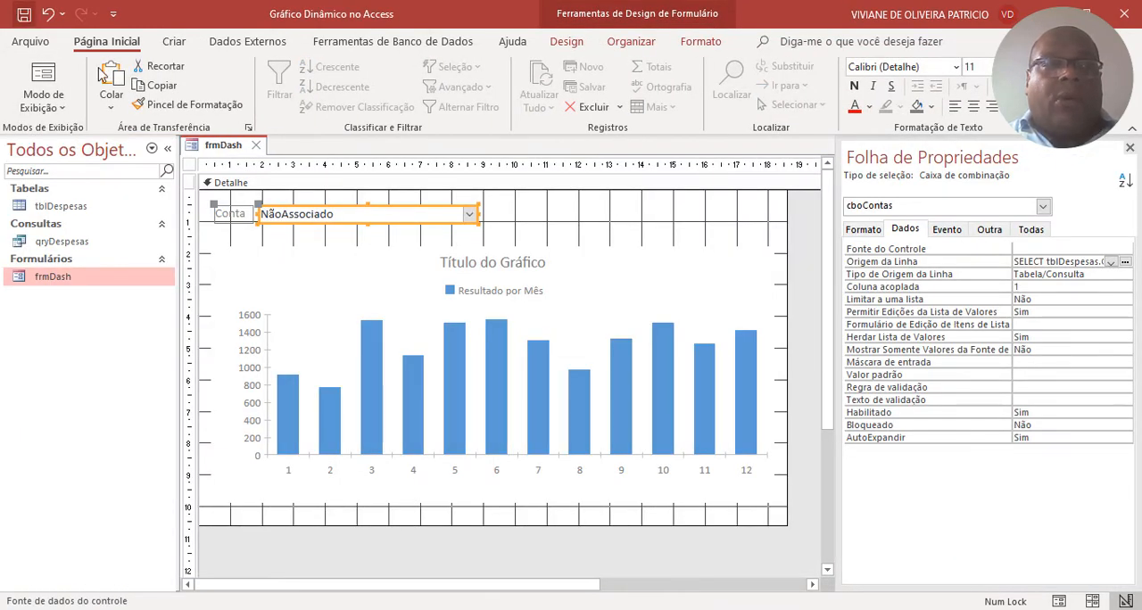
# Check the Conta combo box in form view by choosing each of its accounts, and reselect it in design view.
pyautogui.rightClick(222, 146)
pyautogui.click(276, 238)
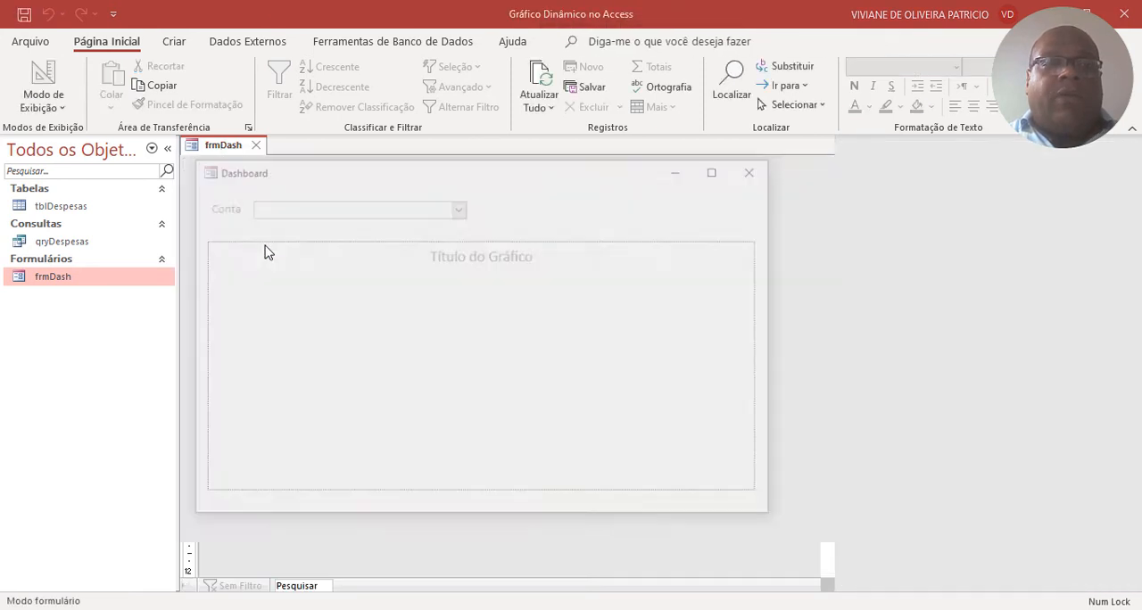
pyautogui.click(459, 208)
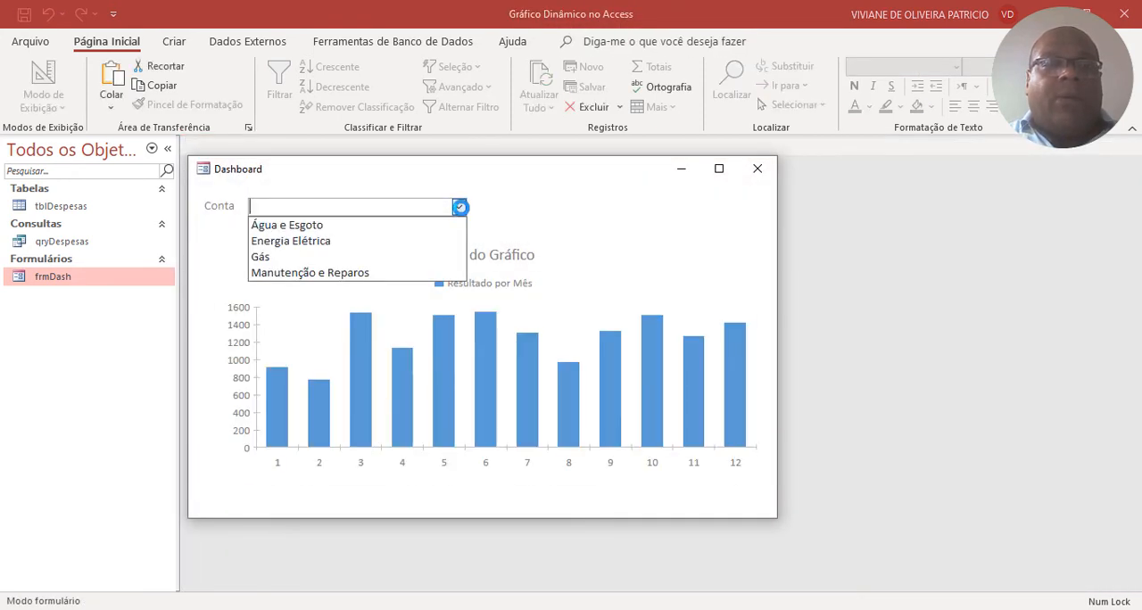
pyautogui.click(397, 224)
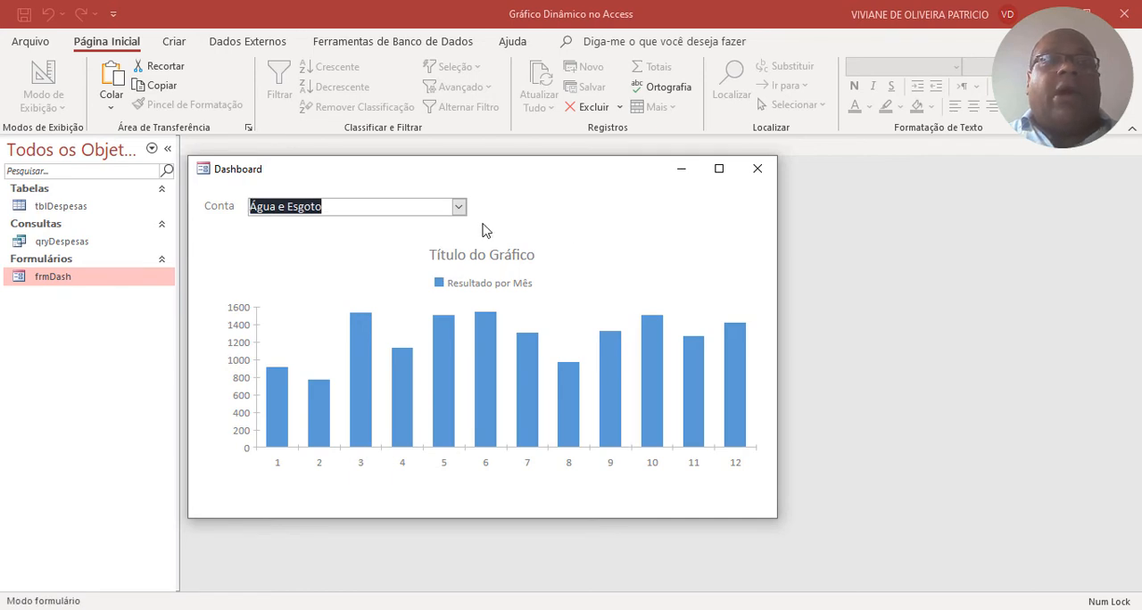
pyautogui.click(458, 208)
pyautogui.click(357, 243)
pyautogui.click(458, 208)
pyautogui.click(372, 257)
pyautogui.click(458, 207)
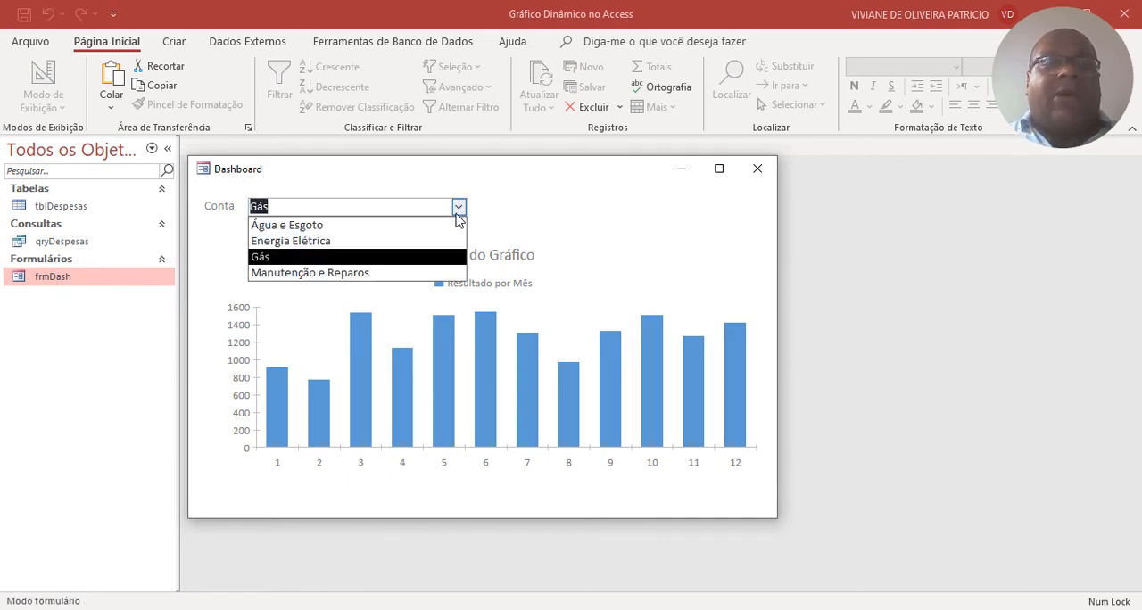
pyautogui.click(362, 274)
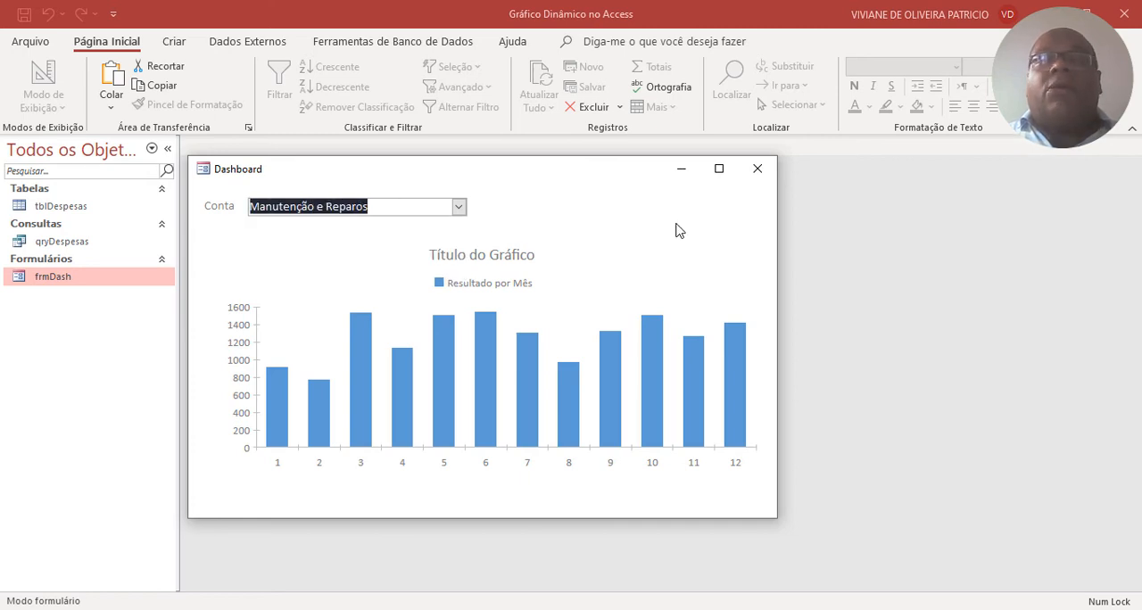
pyautogui.rightClick(675, 230)
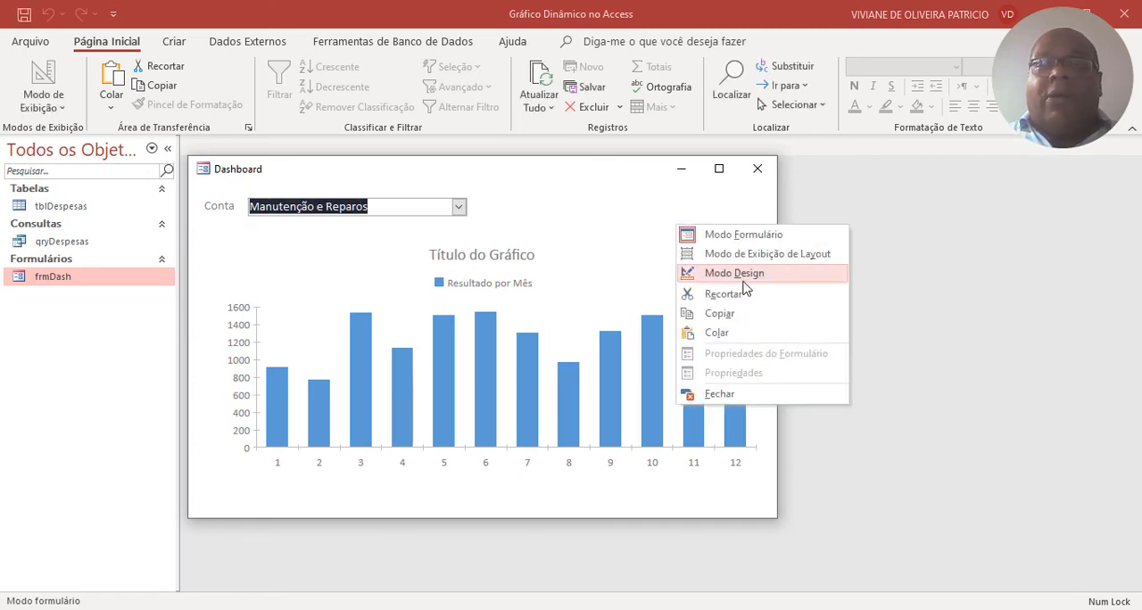
pyautogui.click(705, 267)
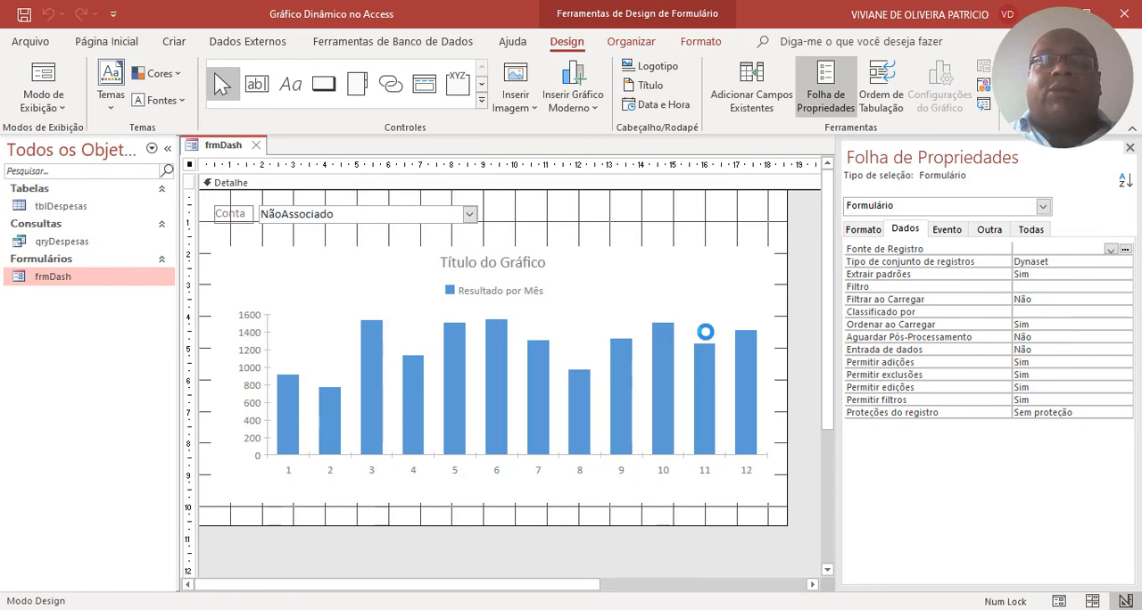
pyautogui.click(427, 217)
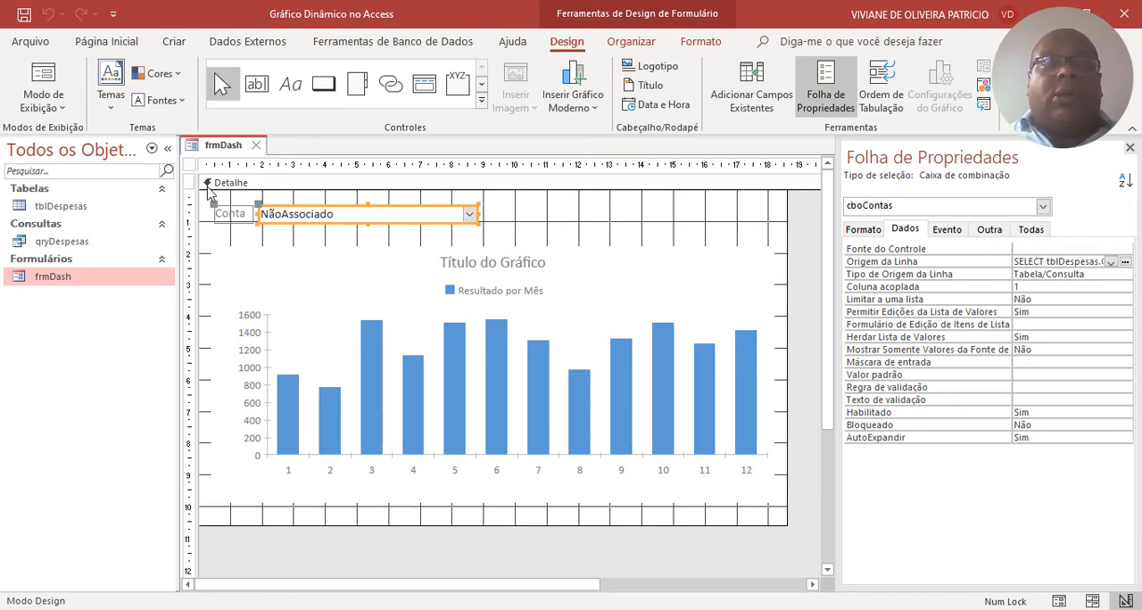
# In the design of qryDespesas, set the Conta criterion to [Formulários]![frmDash]![cboContas], then save and close the query.
pyautogui.rightClick(102, 246)
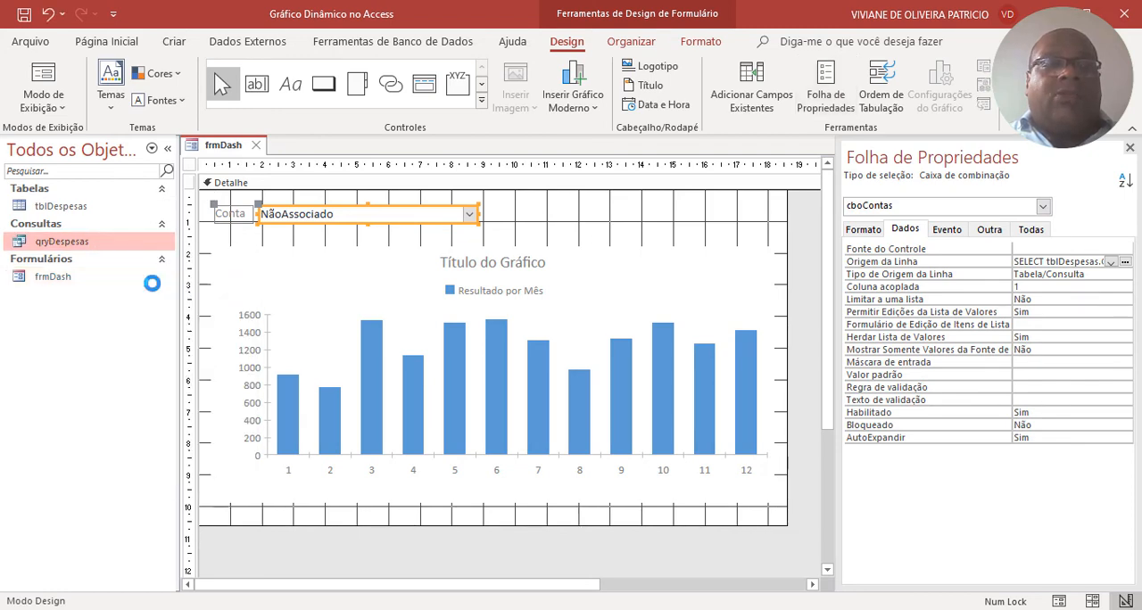
pyautogui.click(150, 283)
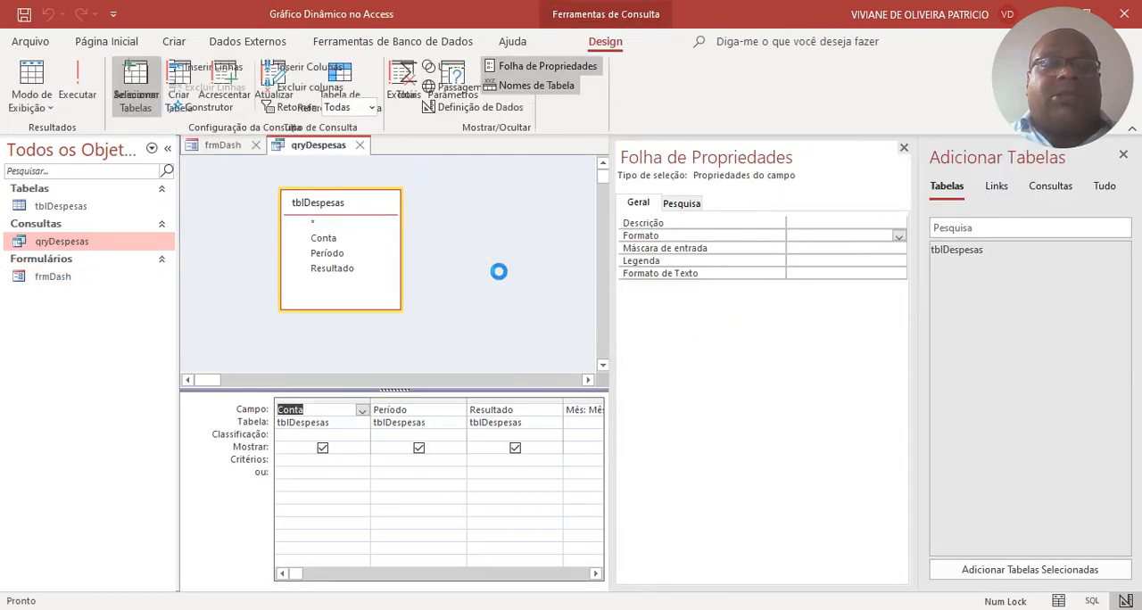
pyautogui.click(904, 150)
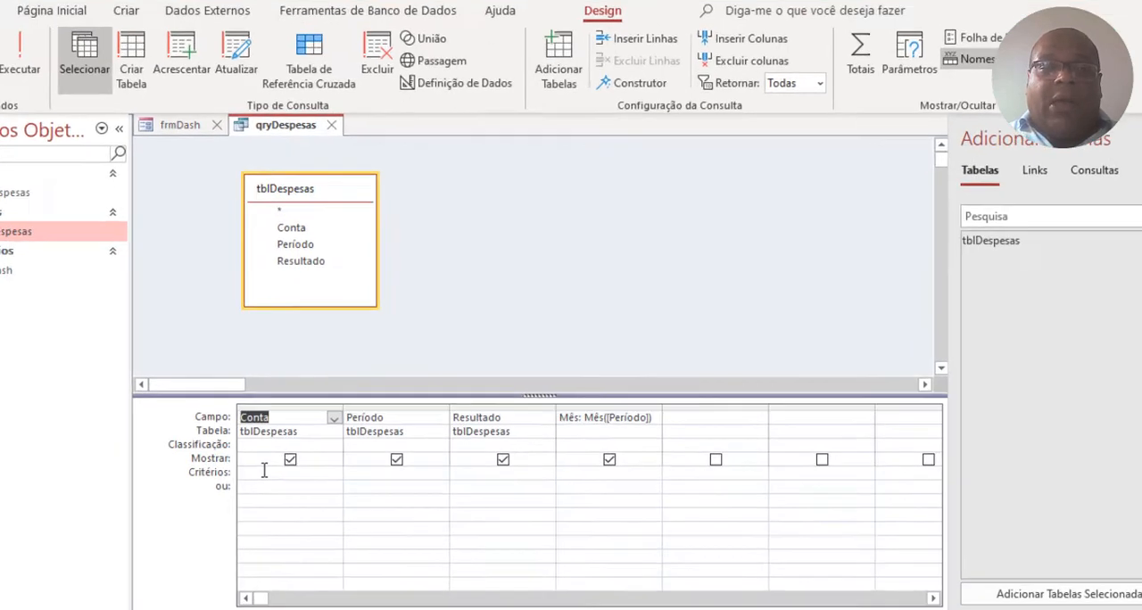
pyautogui.click(300, 461)
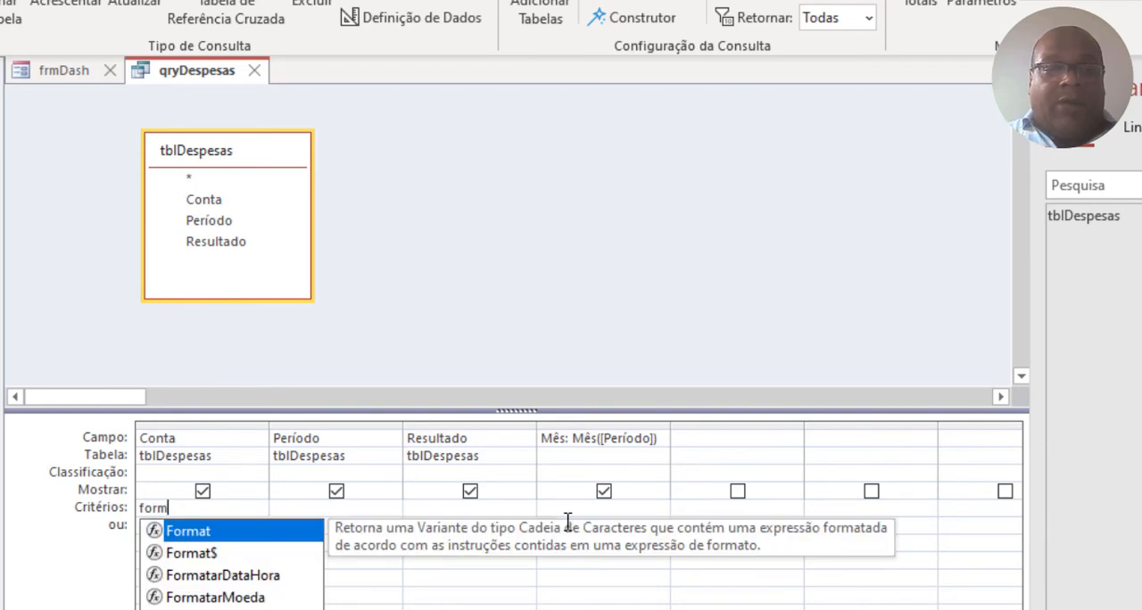
pyautogui.press('Down')
pyautogui.press('Down')
pyautogui.press('Down')
pyautogui.press('Down')
pyautogui.press('Down')
pyautogui.press('Down')
pyautogui.press('Return')
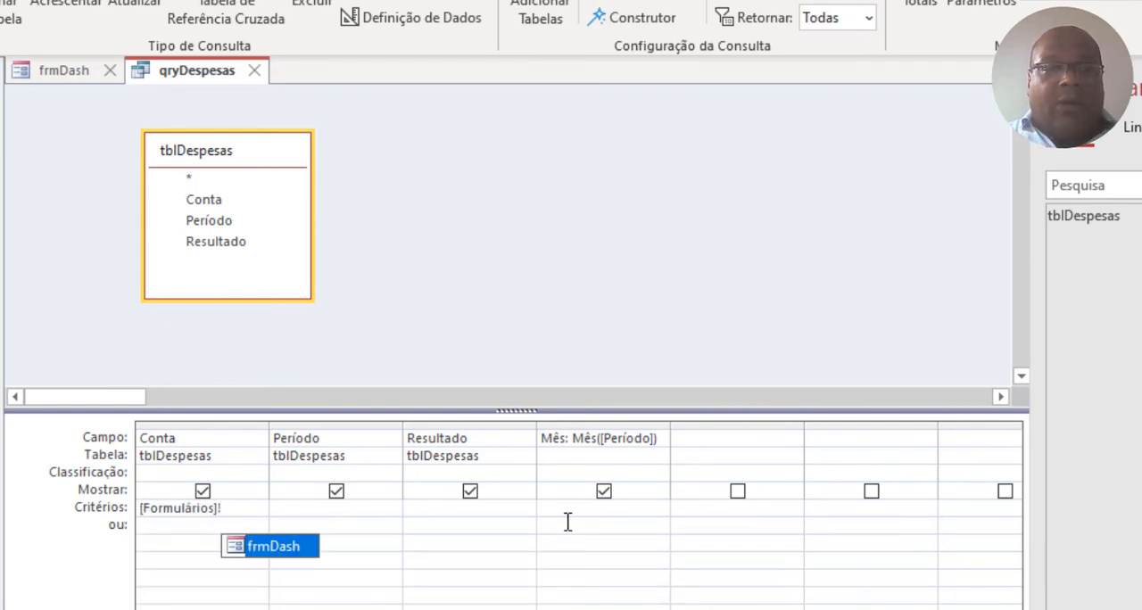
pyautogui.write('!')
pyautogui.press('Return')
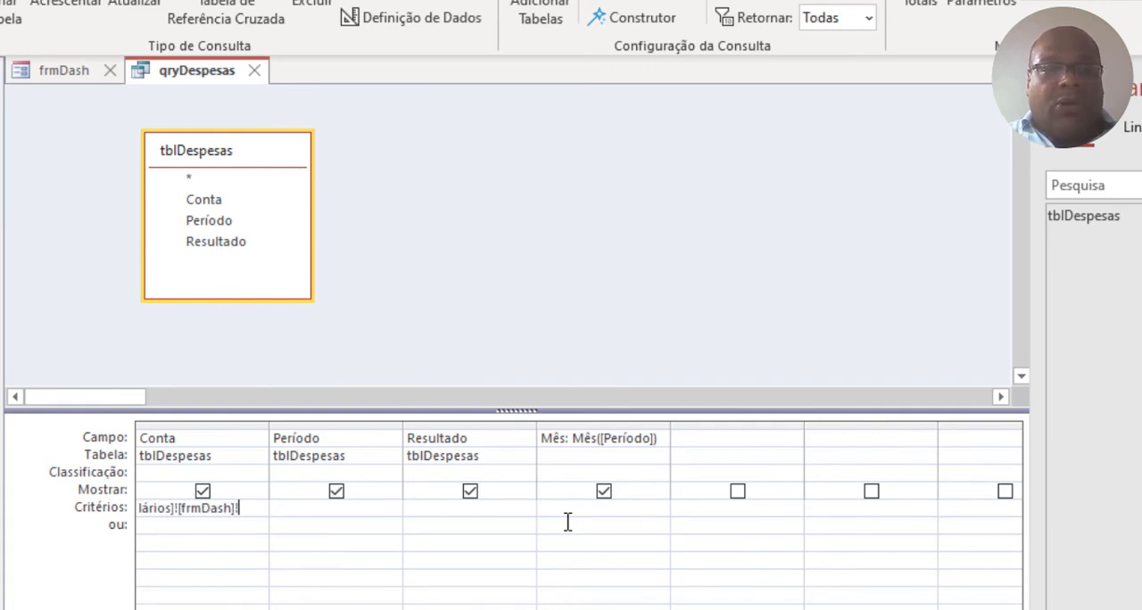
pyautogui.press('Return')
pyautogui.press('Tab')
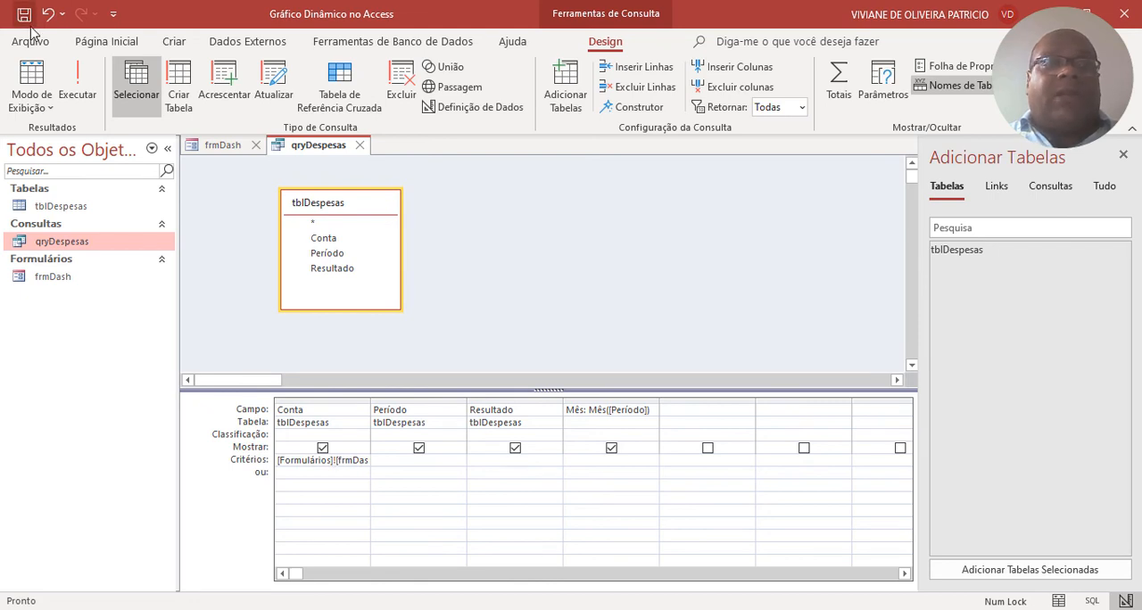
pyautogui.click(360, 145)
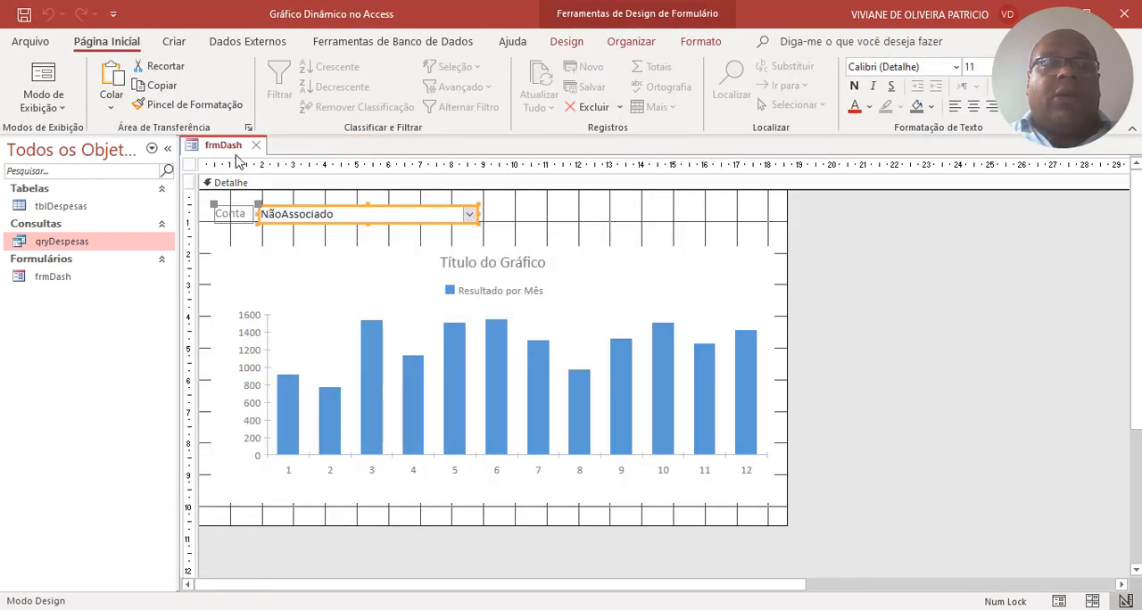
# Close frmDash and reopen it in form view.
pyautogui.rightClick(235, 148)
pyautogui.click(241, 148)
pyautogui.rightClick(232, 145)
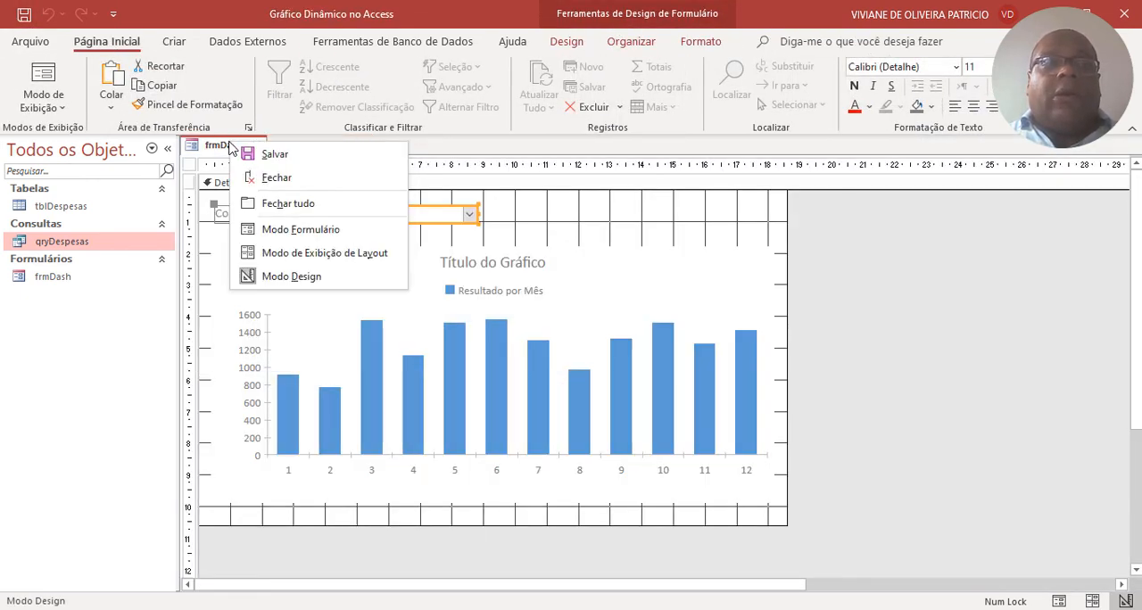
pyautogui.click(257, 178)
pyautogui.doubleClick(63, 280)
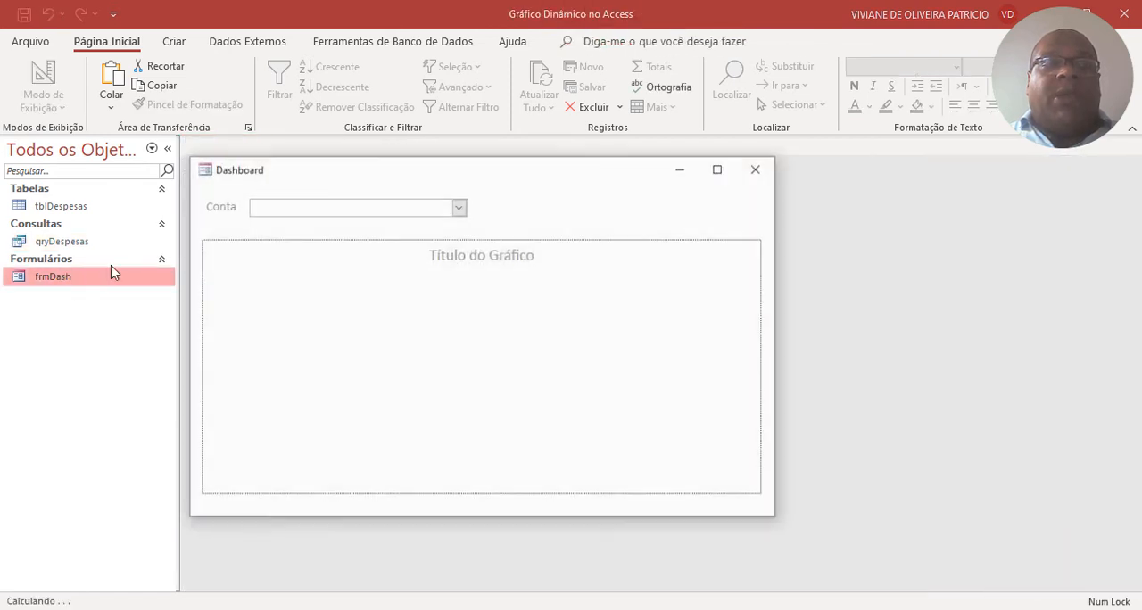
# Test the chart with the accounts Água e Esgoto, Energia Elétrica and Gás, and return frmDash to design view.
pyautogui.click(460, 207)
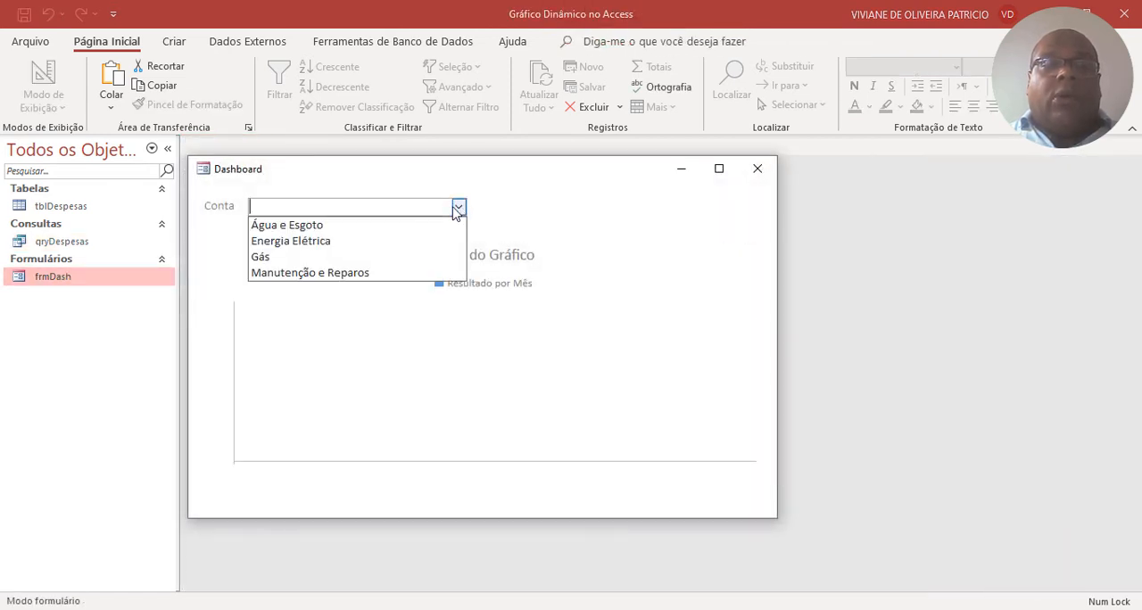
pyautogui.click(357, 227)
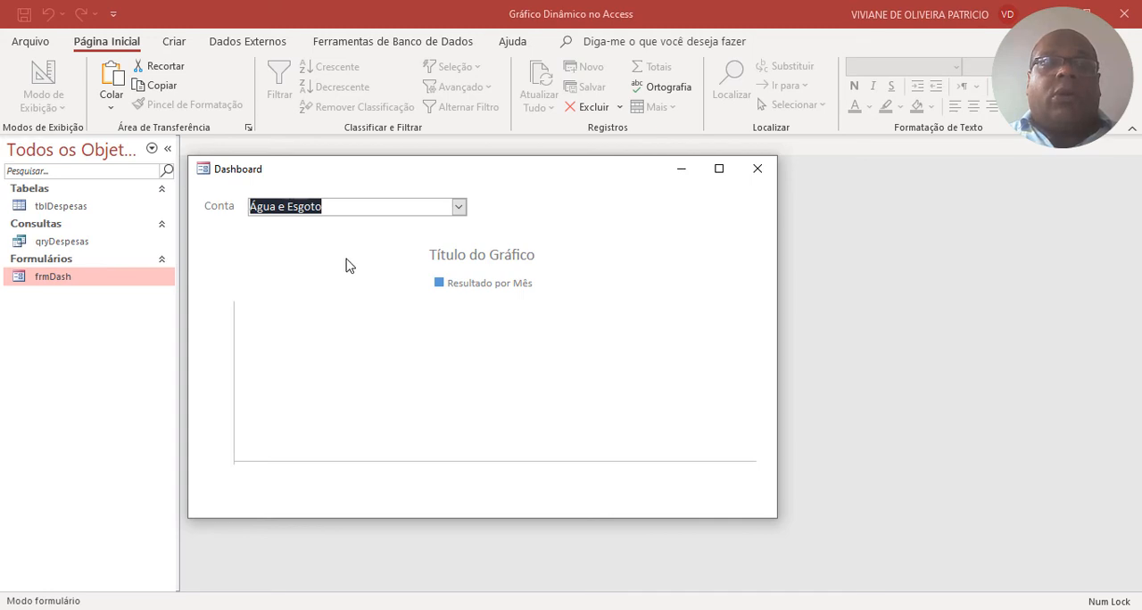
pyautogui.click(458, 207)
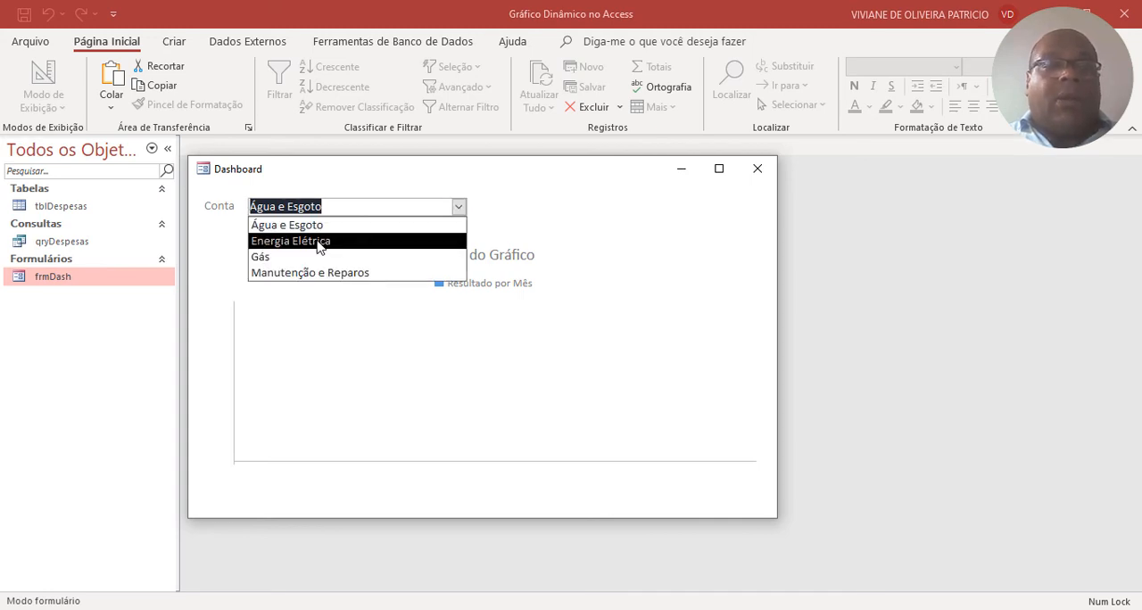
pyautogui.click(316, 241)
pyautogui.click(460, 207)
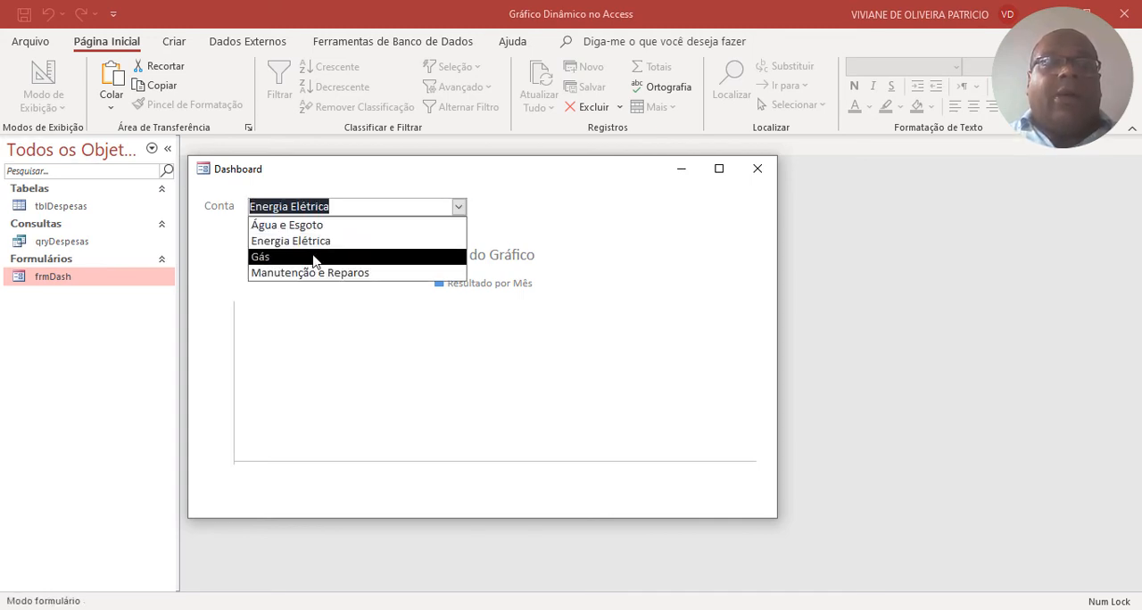
pyautogui.click(317, 255)
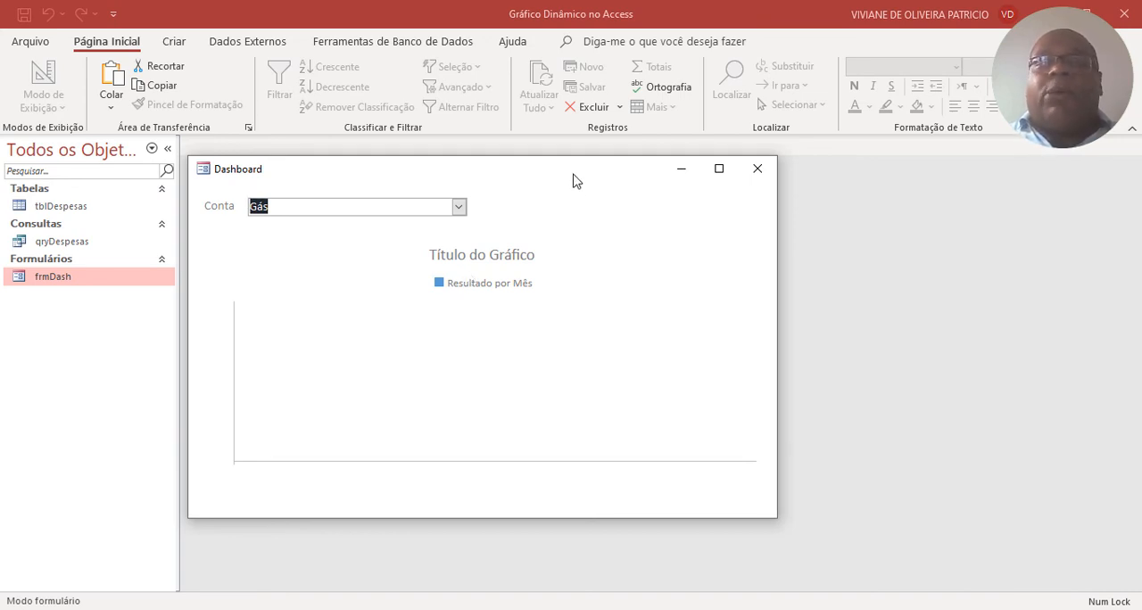
pyautogui.moveTo(576, 174); pyautogui.dragTo(721, 190)
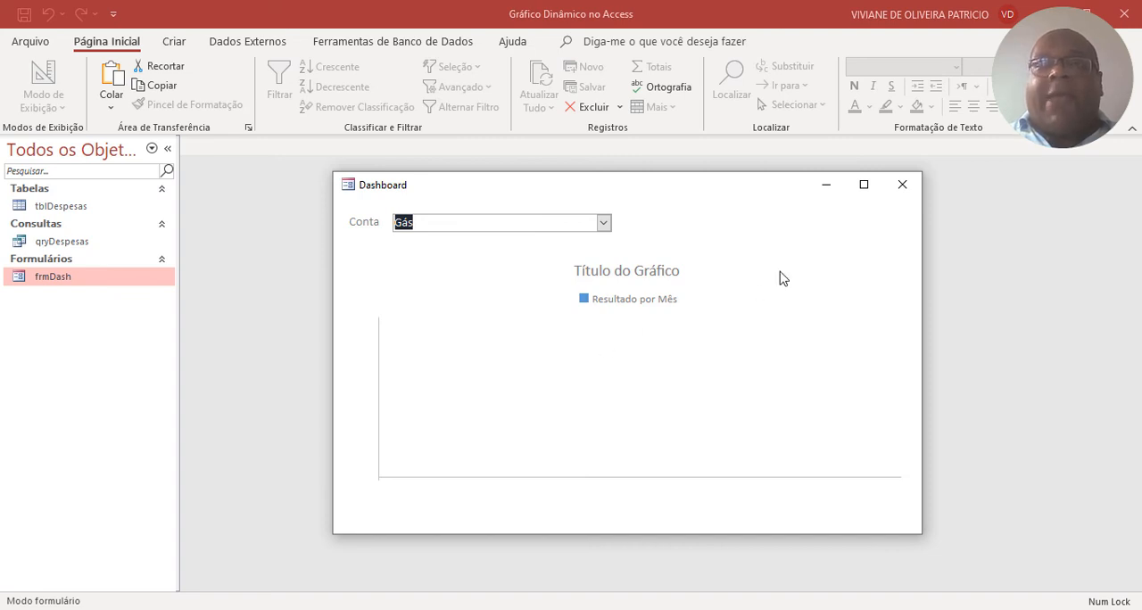
pyautogui.rightClick(810, 236)
pyautogui.click(855, 285)
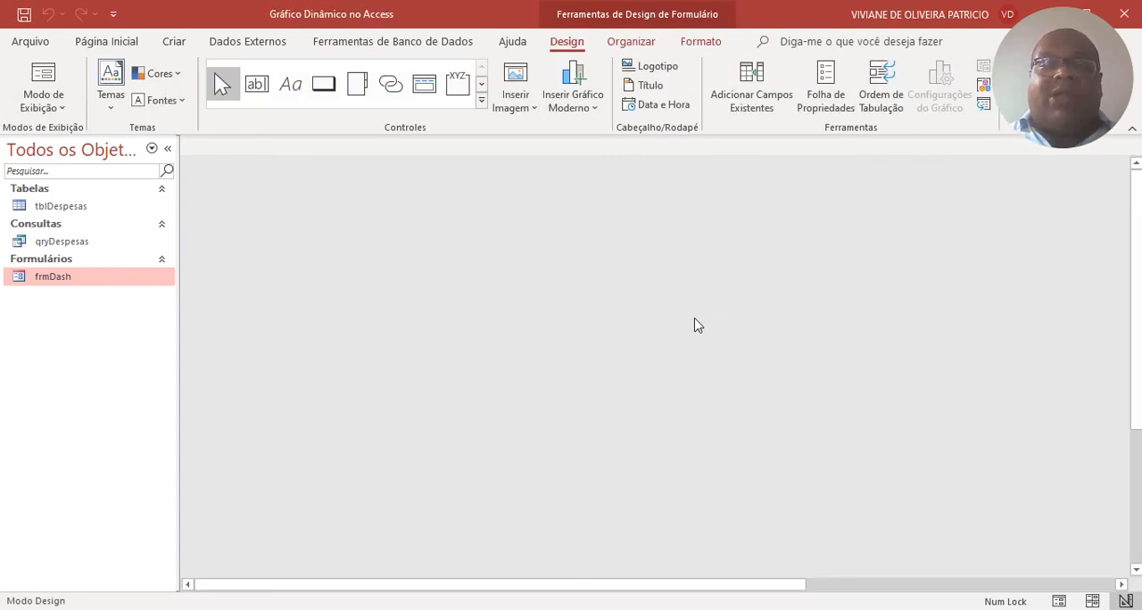
# Open the code builder for the Após atualizar event of the cboContas combo box.
pyautogui.click(332, 221)
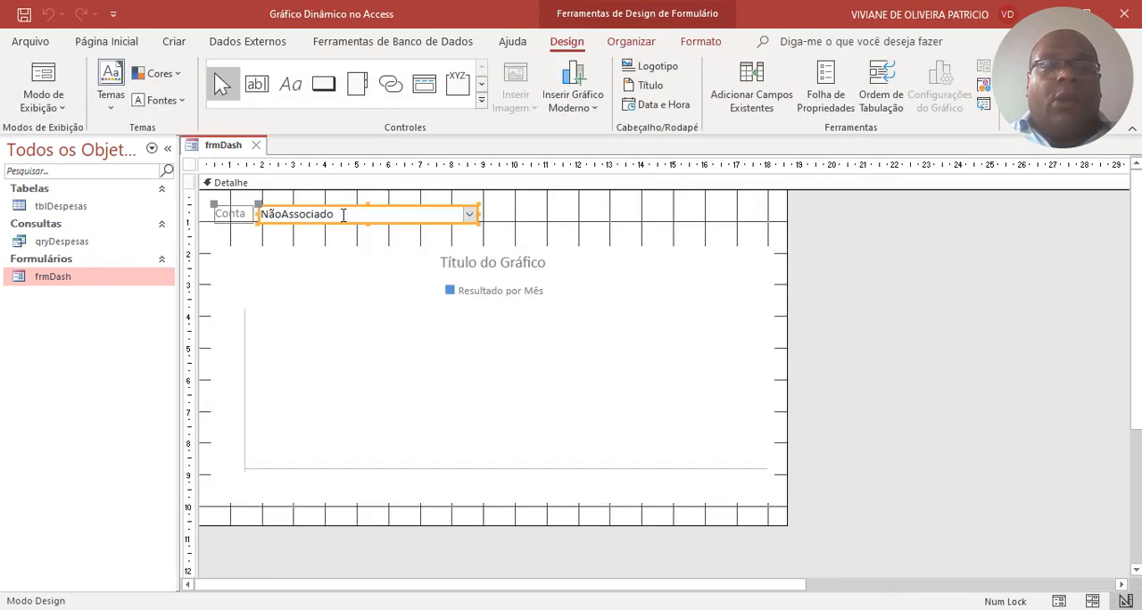
pyautogui.click(825, 89)
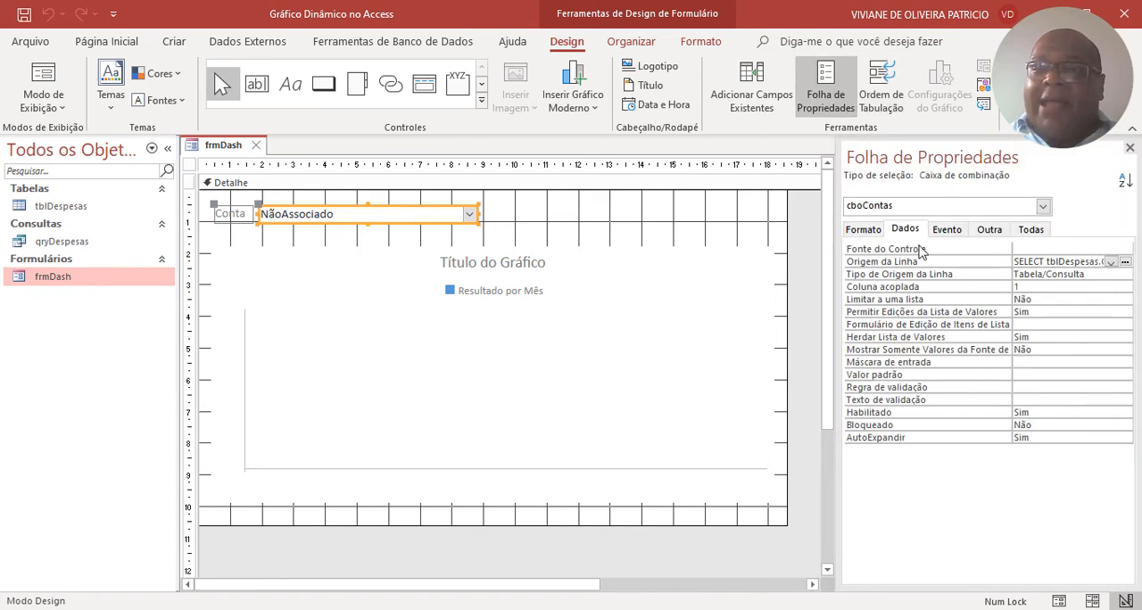
pyautogui.click(945, 229)
pyautogui.click(1033, 276)
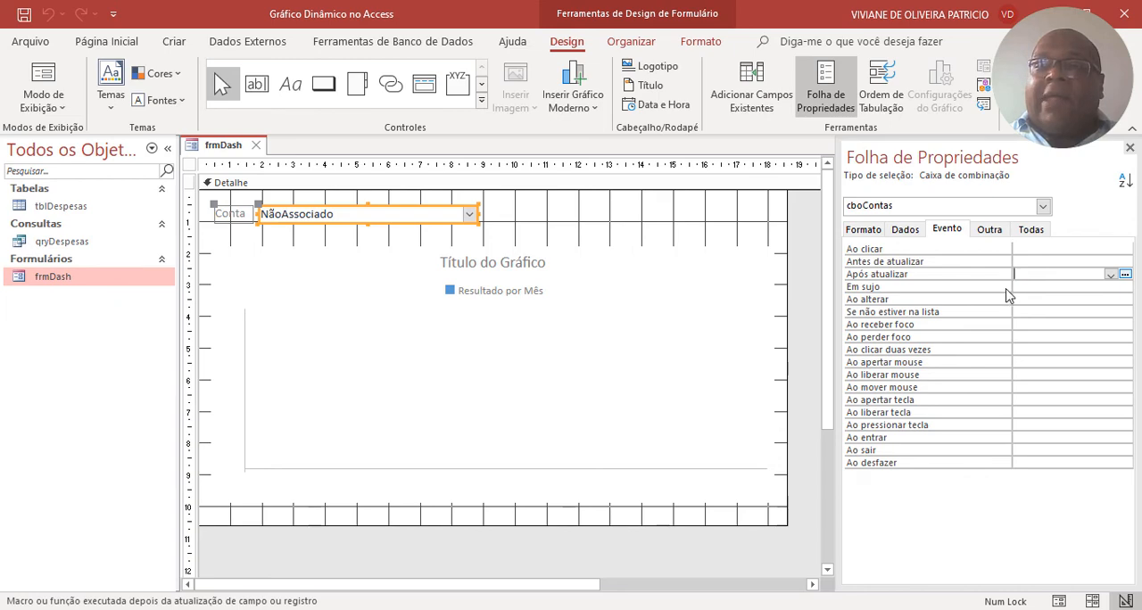
pyautogui.click(1125, 275)
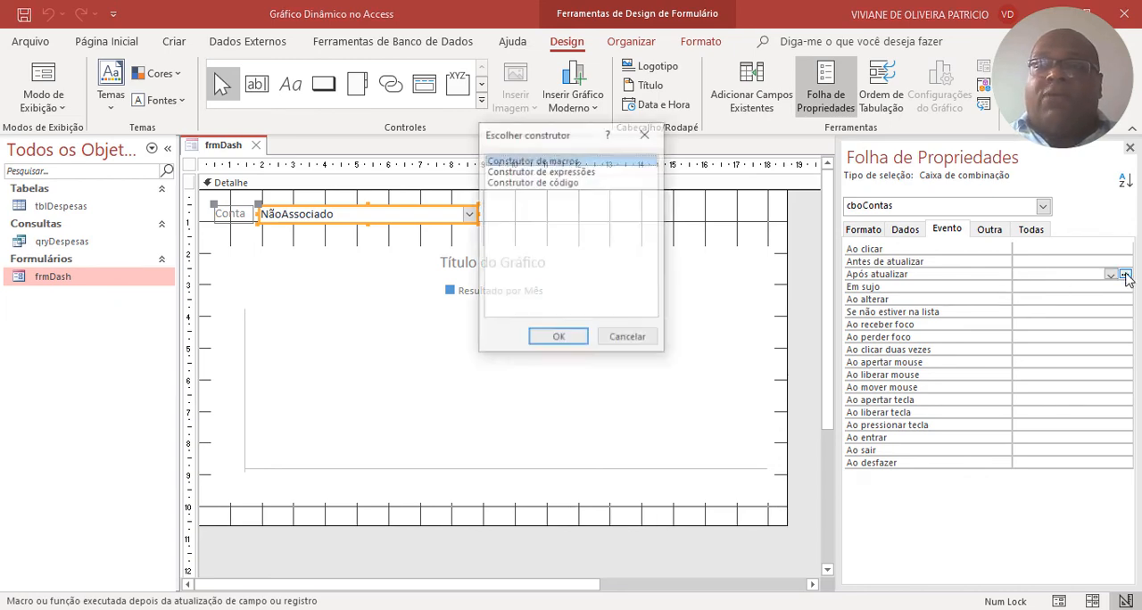
pyautogui.click(578, 183)
pyautogui.click(562, 337)
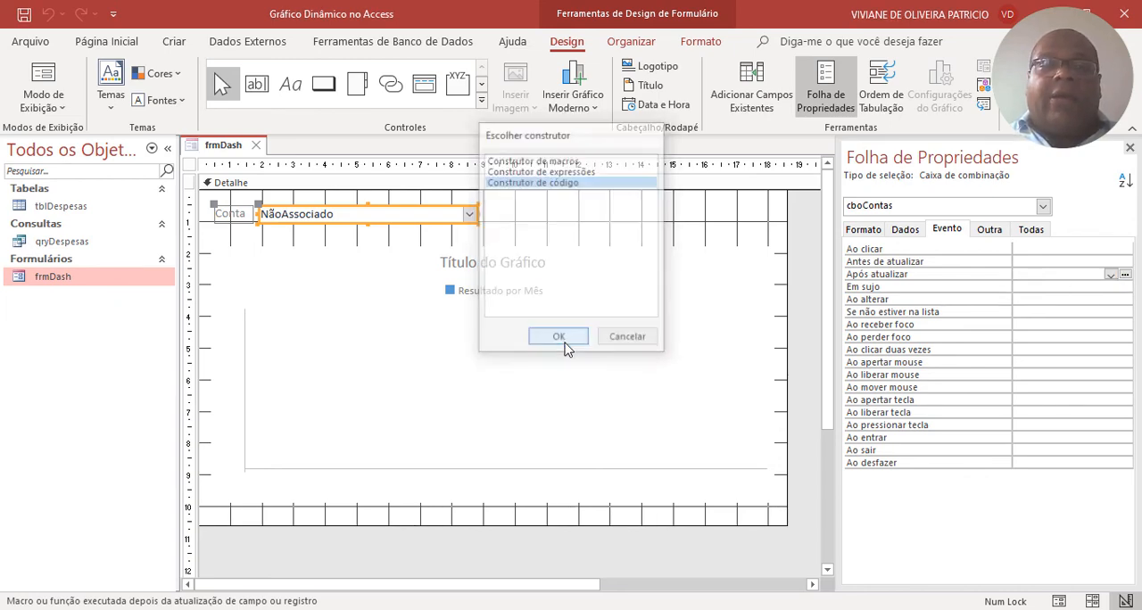
# Write the statement Me.Gráfico0.Requery in the cboContas_AfterUpdate procedure, followed by blank lines before End Sub.
pyautogui.press('Return')
pyautogui.press('Tab')
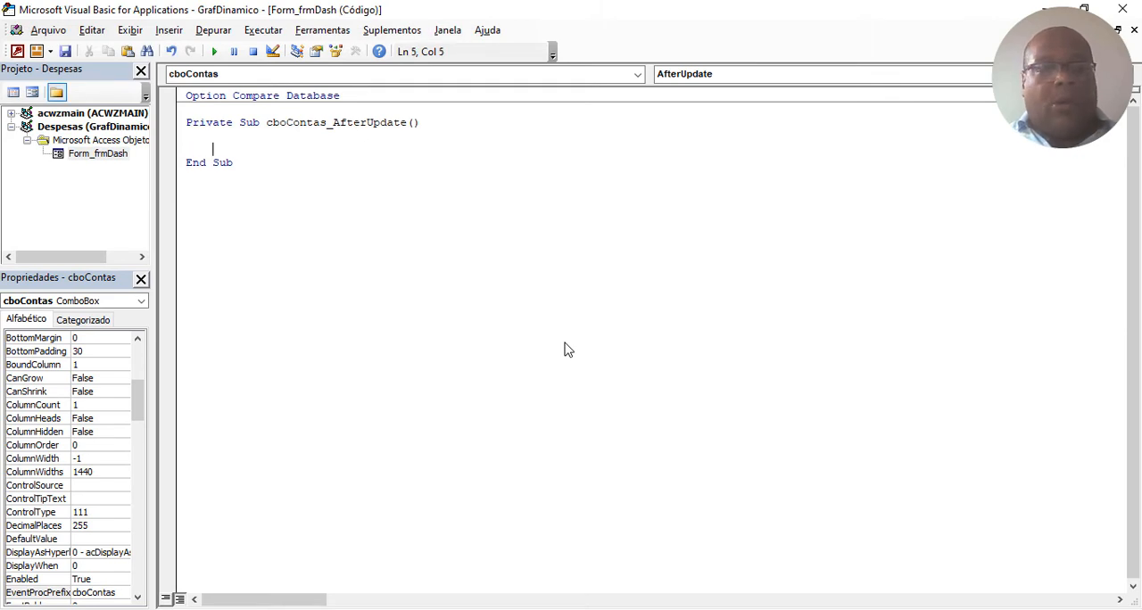
pyautogui.write('gra')
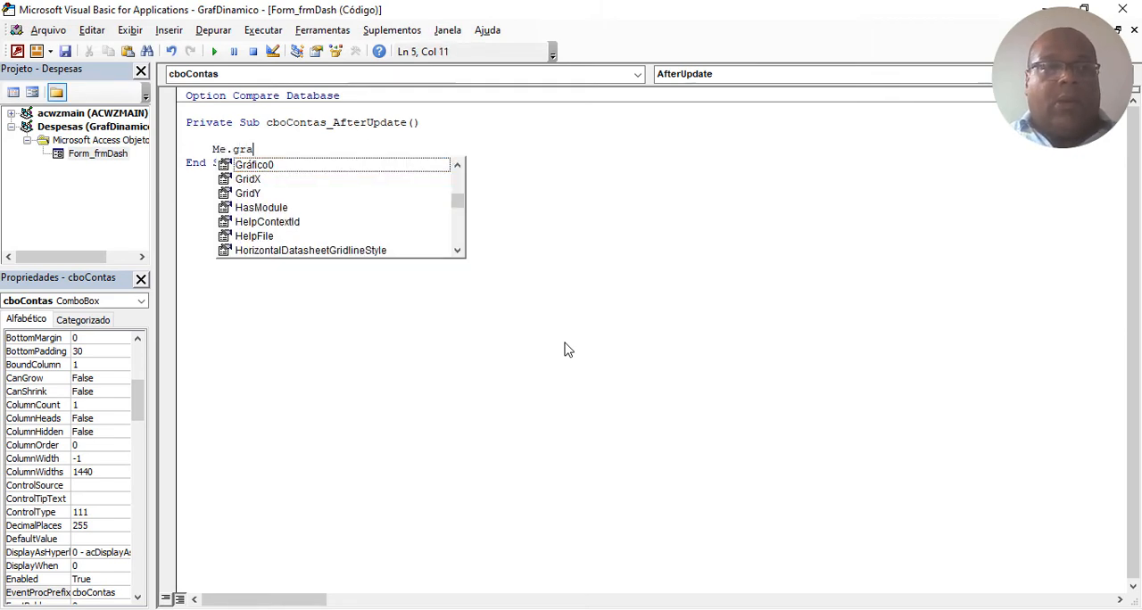
pyautogui.press('Tab')
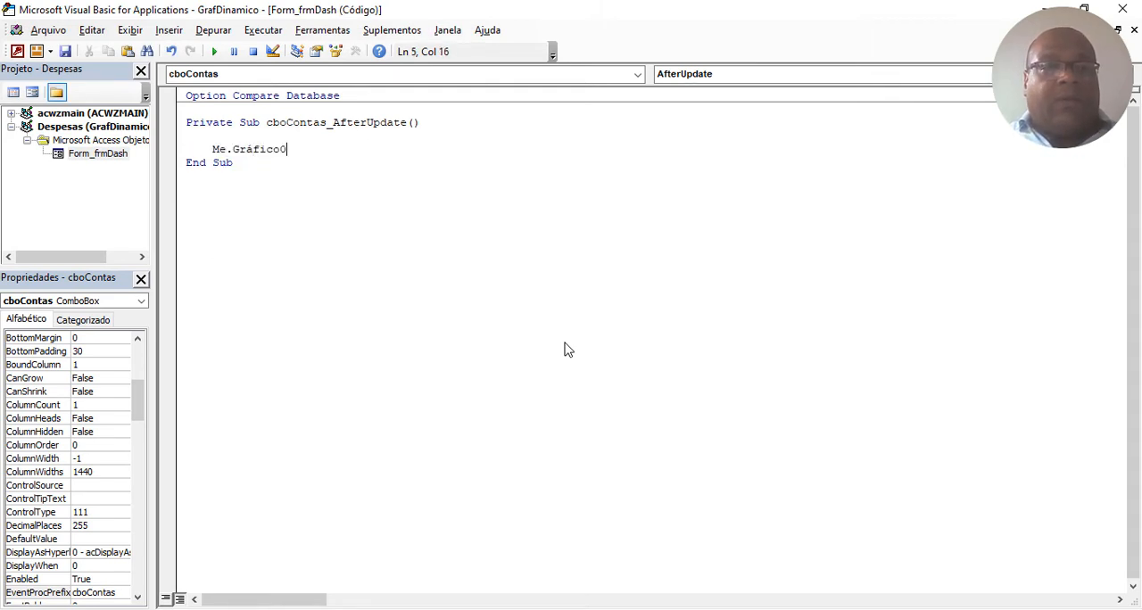
pyautogui.write('.r')
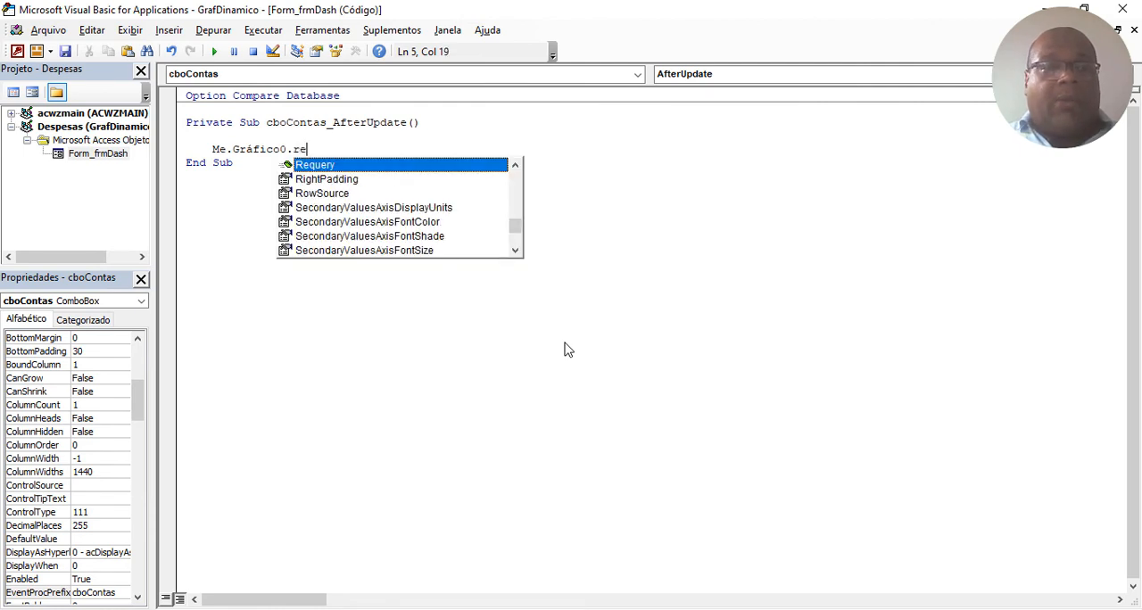
pyautogui.write('e')
pyautogui.press('Tab')
pyautogui.press('Return')
# Add the line On Error Resume Next above the Requery statement in cboContas_AfterUpdate, separated from it by a blank line.
pyautogui.press('Return')
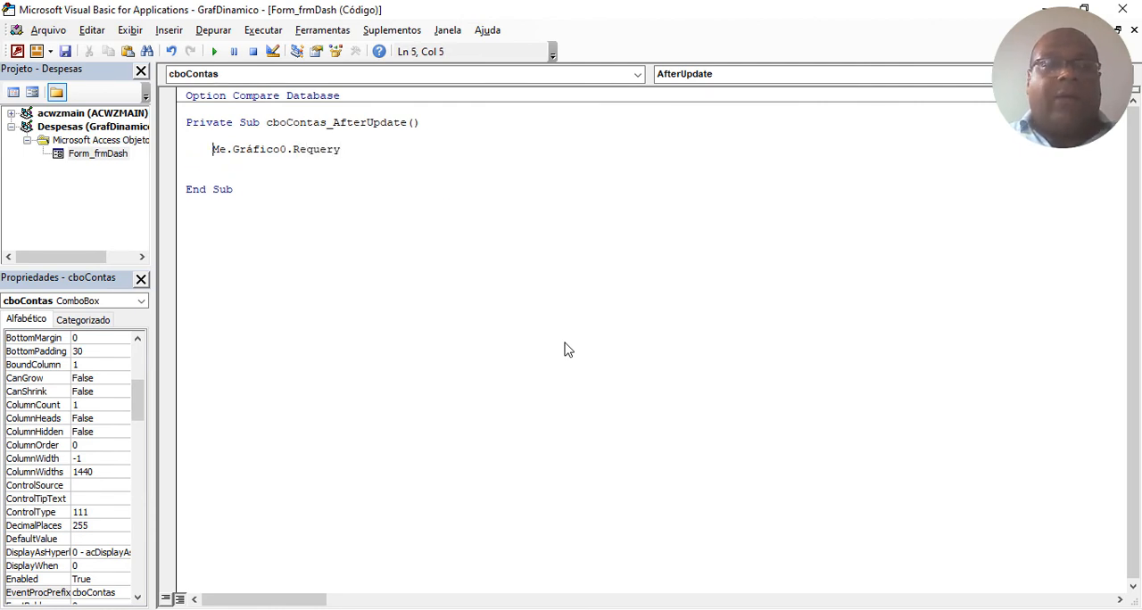
pyautogui.press('Return')
pyautogui.write('On Erro')
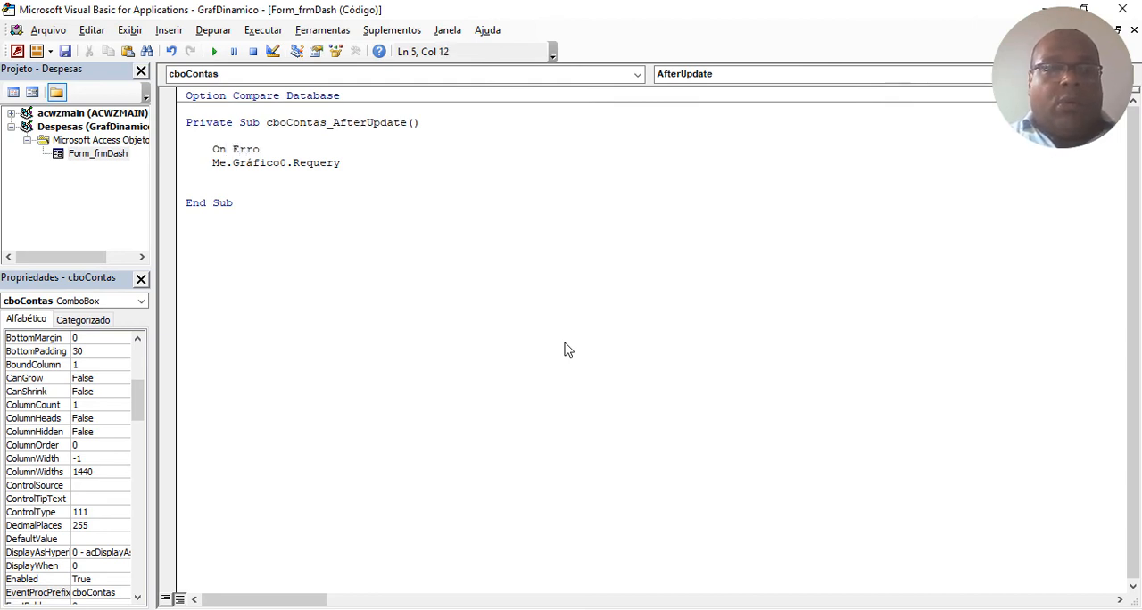
pyautogui.write('r Resume Next')
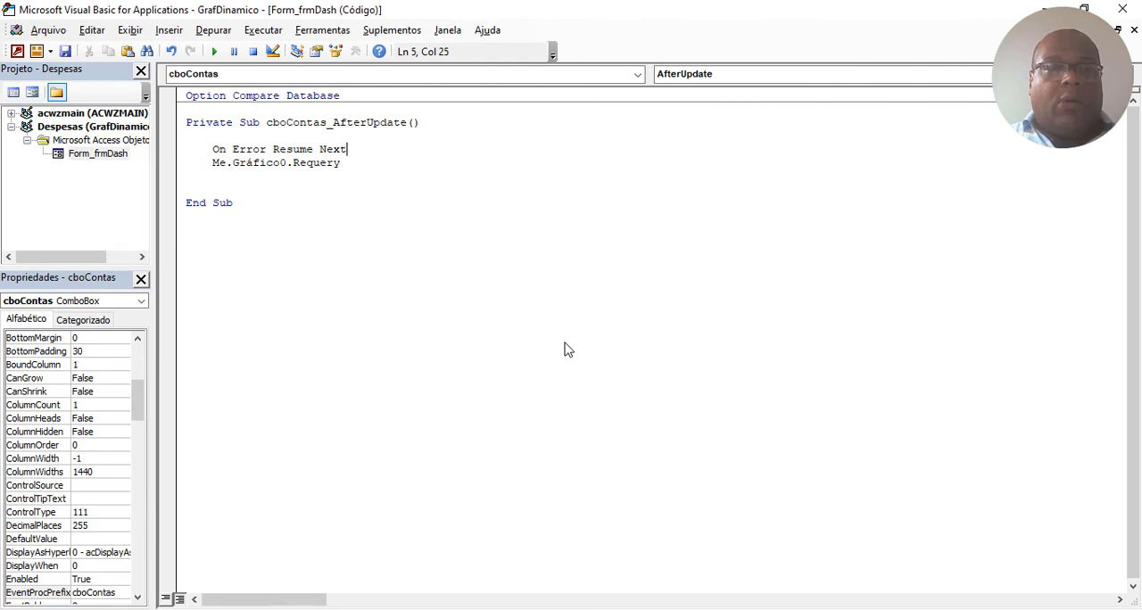
pyautogui.press('Return')
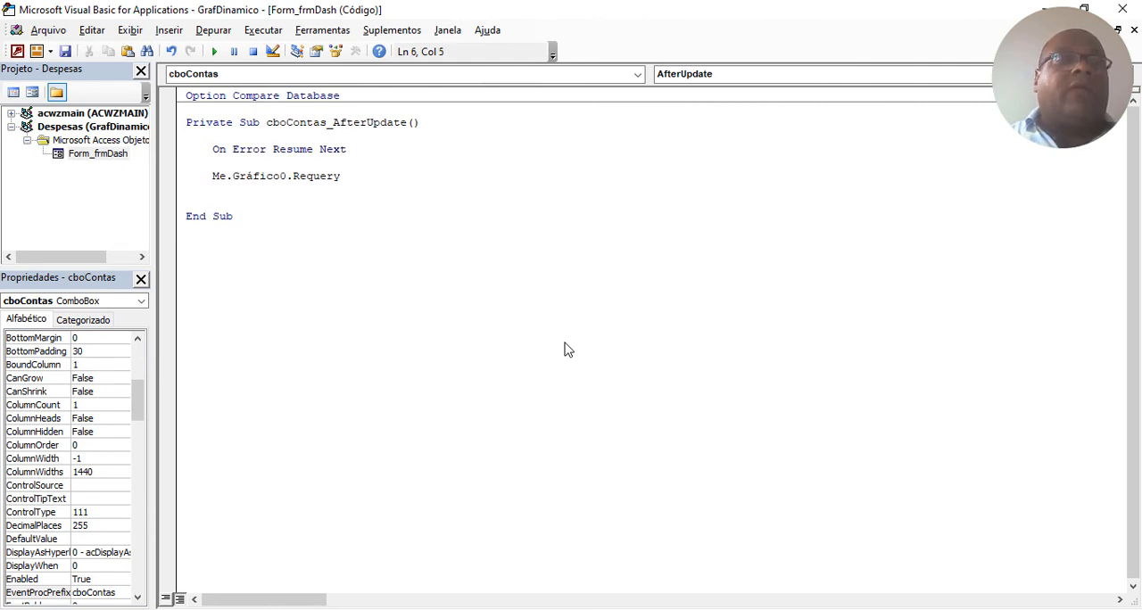
# Return from the code editor to Access, close frmDash and reopen it in form view.
pyautogui.click(17, 51)
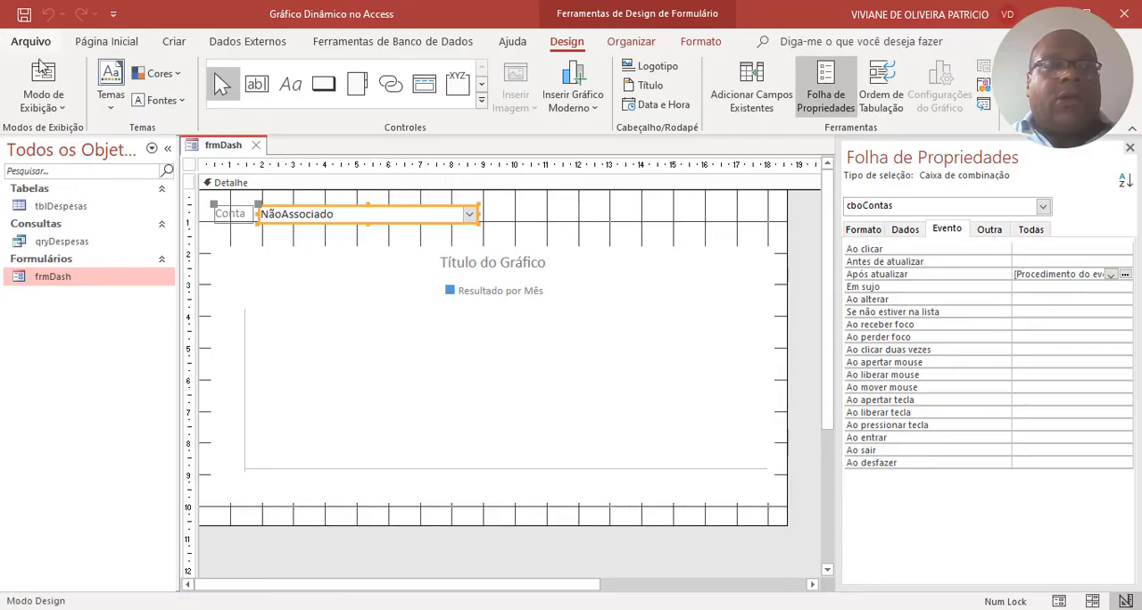
pyautogui.click(257, 145)
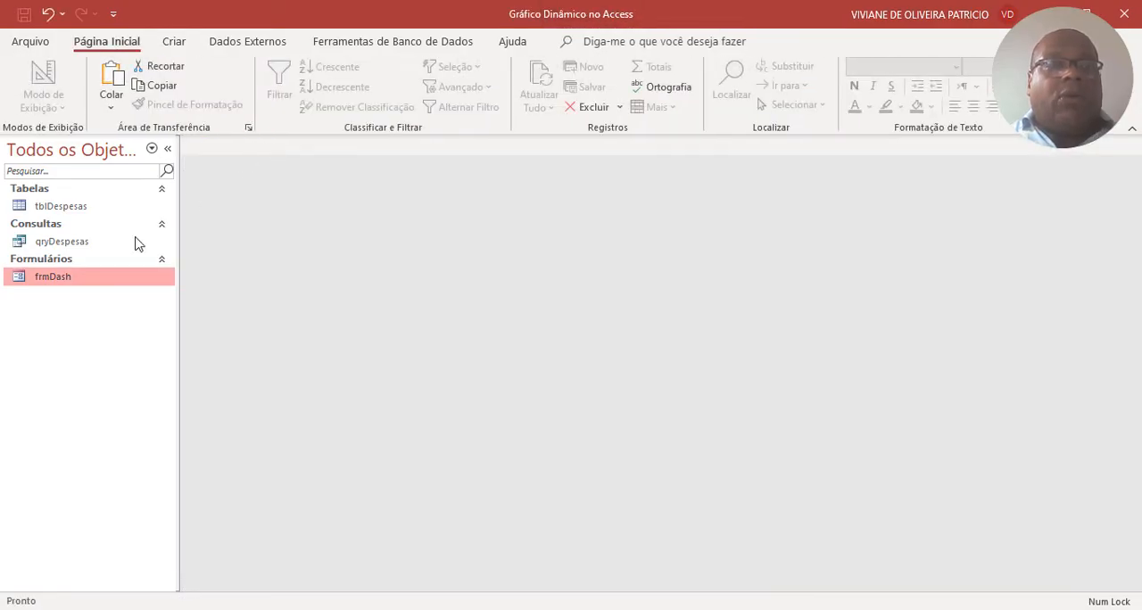
pyautogui.doubleClick(79, 278)
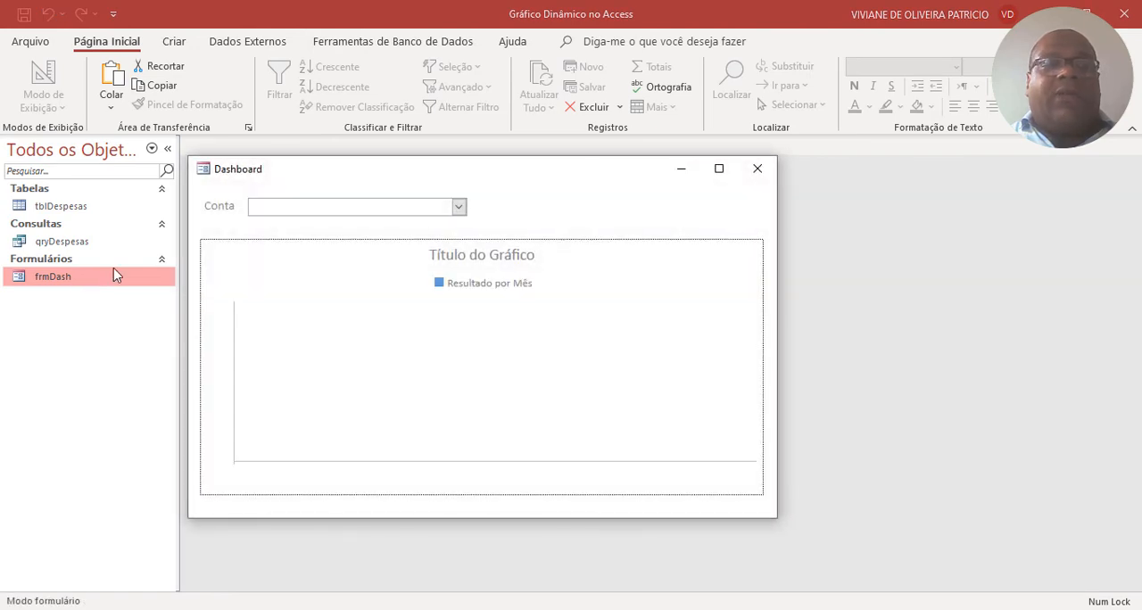
# Test the chart by choosing the accounts Gás, Manutenção e Reparos and Energia Elétrica in the Conta combo box.
pyautogui.click(457, 207)
pyautogui.click(283, 259)
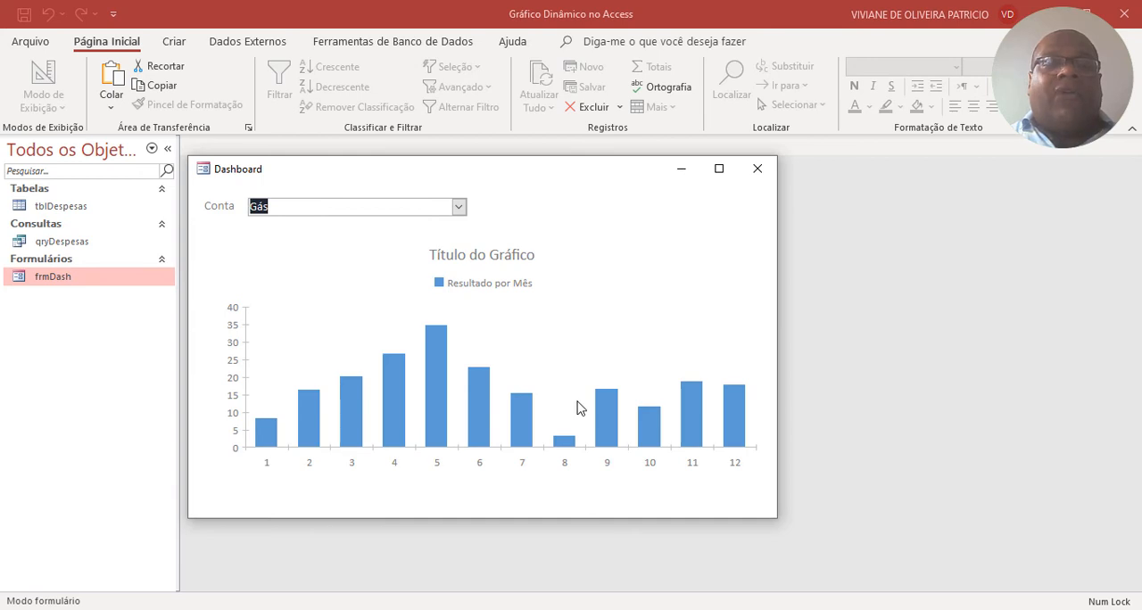
pyautogui.click(459, 207)
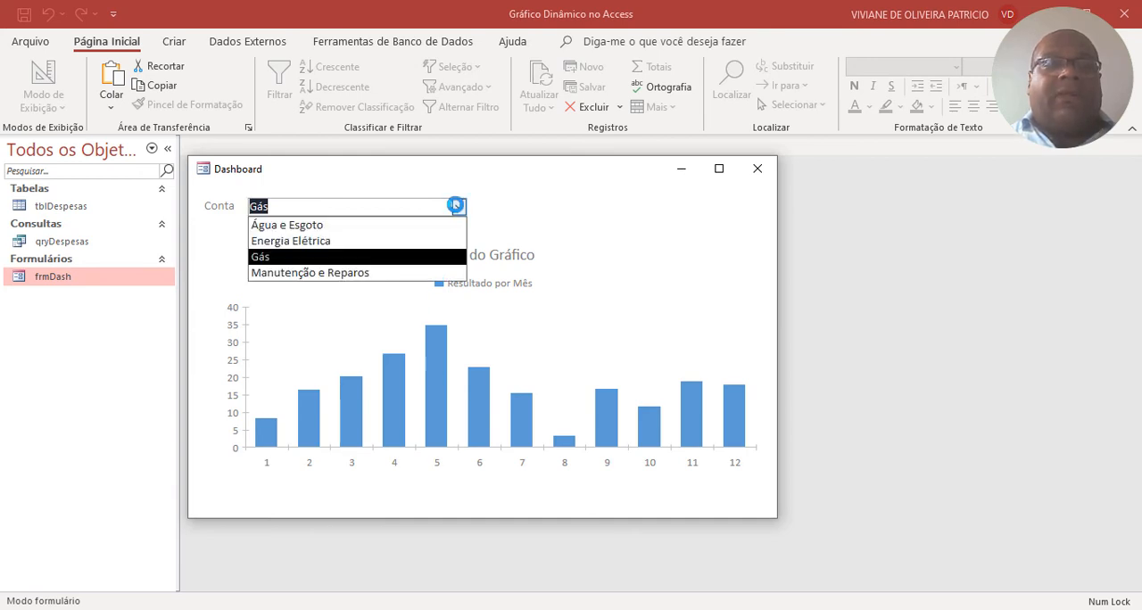
pyautogui.click(329, 273)
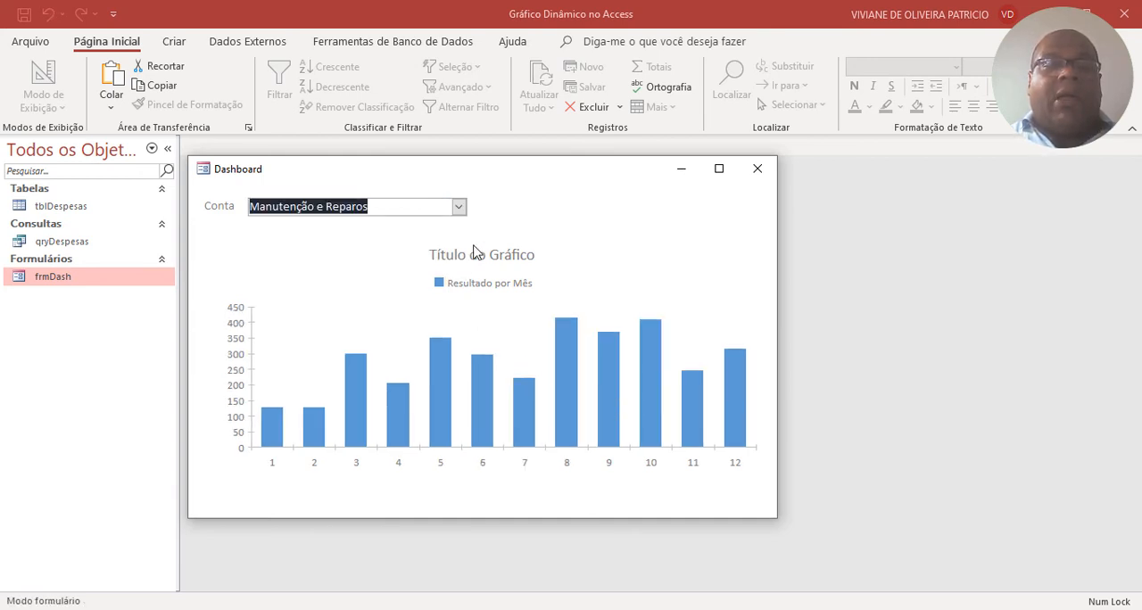
pyautogui.click(459, 207)
pyautogui.click(322, 244)
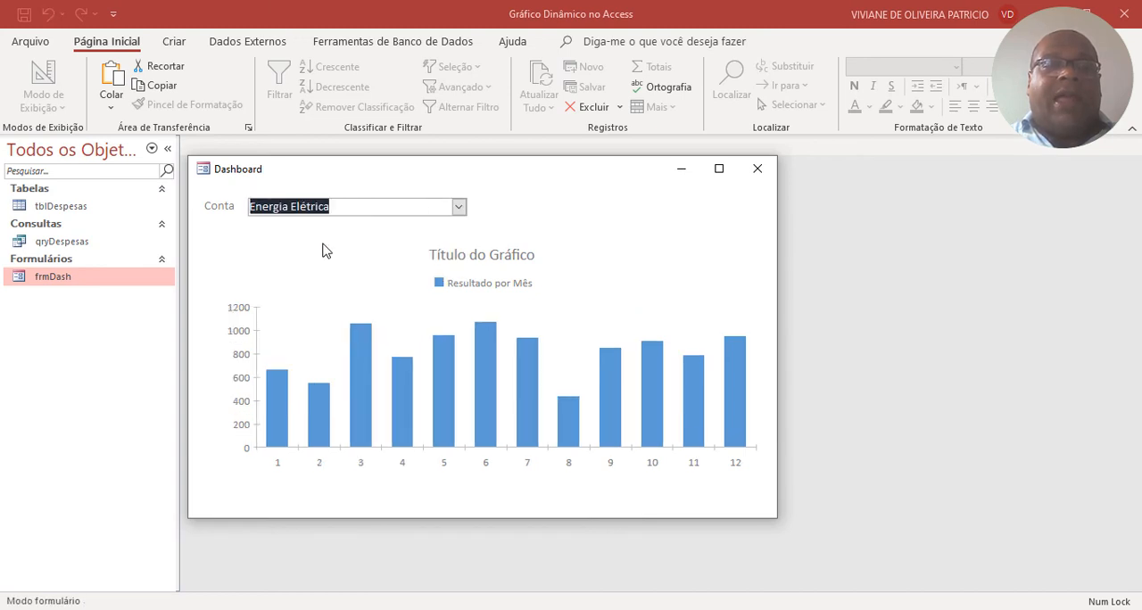